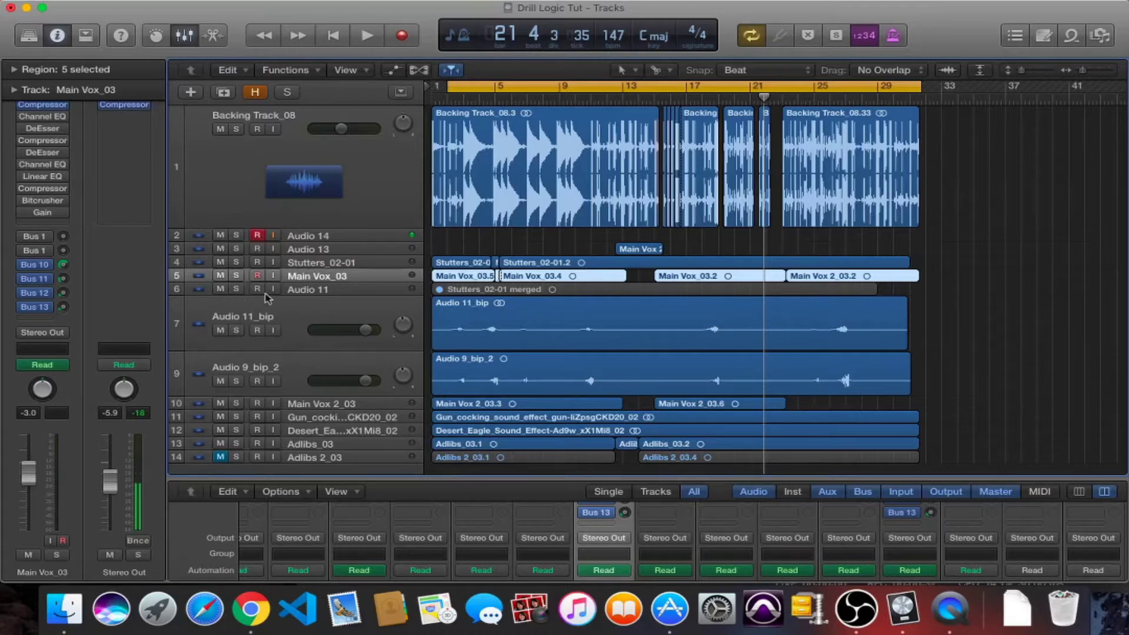
# Step: Inspect the first Compressor on Main Vox_03, moving its window to the right
pyautogui.click(44, 106)
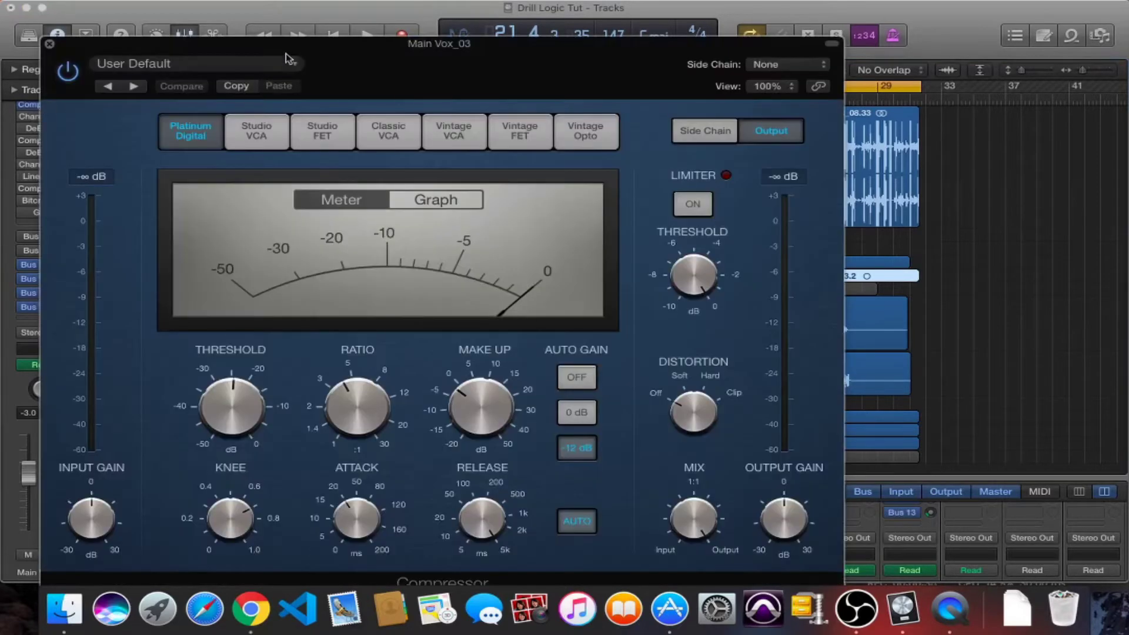
pyautogui.moveTo(297, 50); pyautogui.dragTo(477, 21)
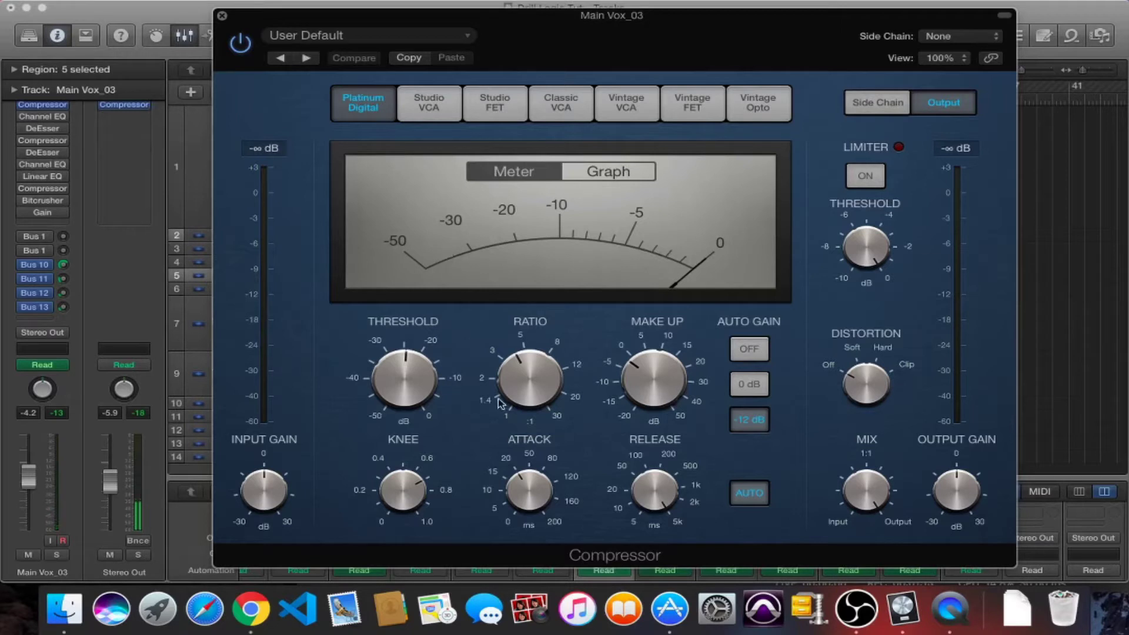
pyautogui.moveTo(520, 391)
pyautogui.moveTo(521, 489)
pyautogui.moveTo(665, 503)
pyautogui.click(221, 15)
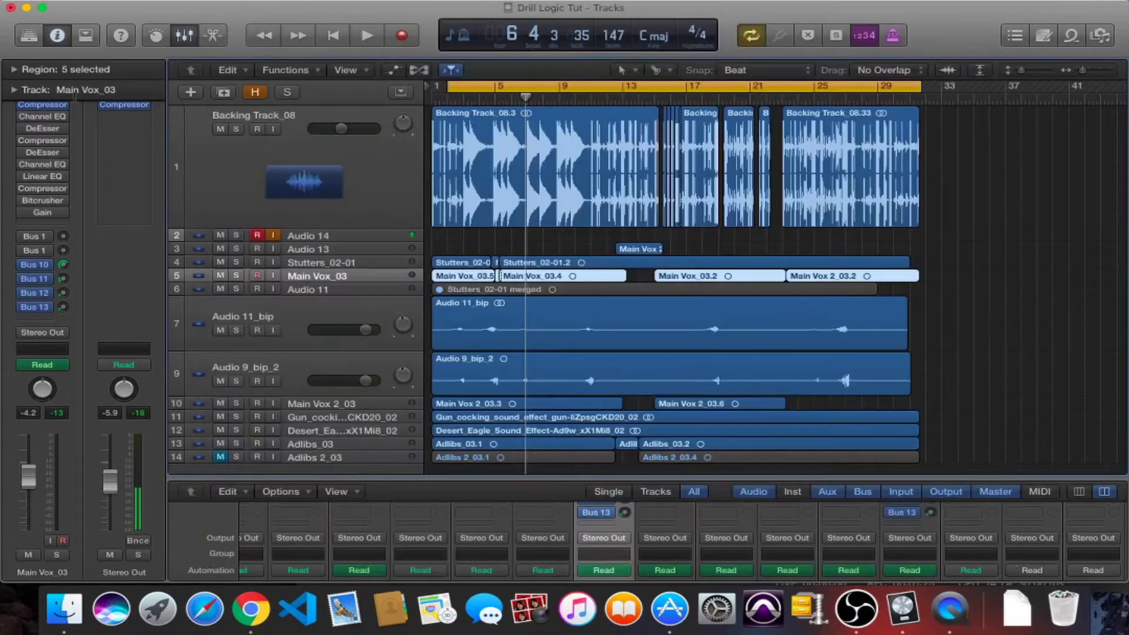
# Step: Review the Main Vox_03 Channel EQ settings
pyautogui.moveTo(24, 120)
pyautogui.click(50, 123)
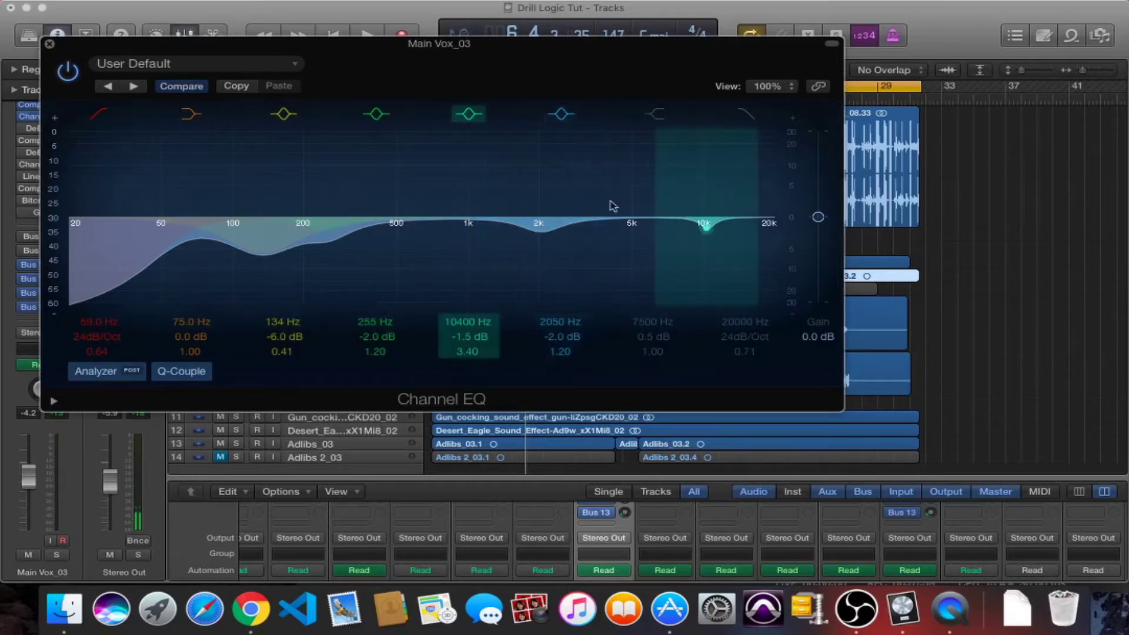
pyautogui.click(49, 44)
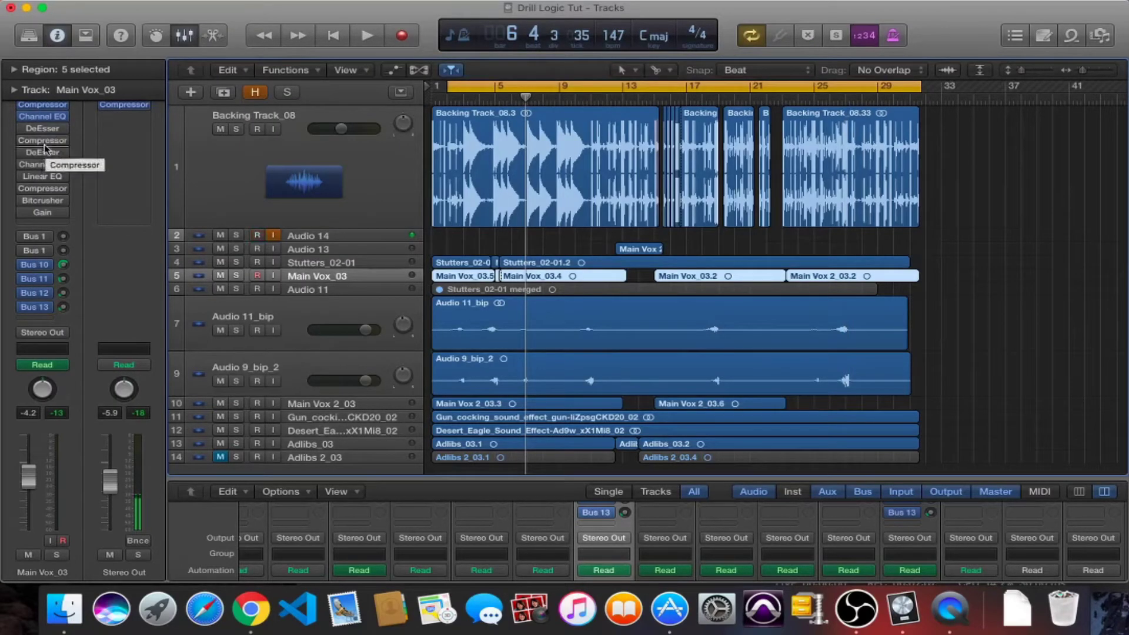
# Step: Enable the bypassed second Compressor (Studio FET) on Main Vox_03 and hear it in playback
pyautogui.moveTo(45, 147)
pyautogui.click(45, 147)
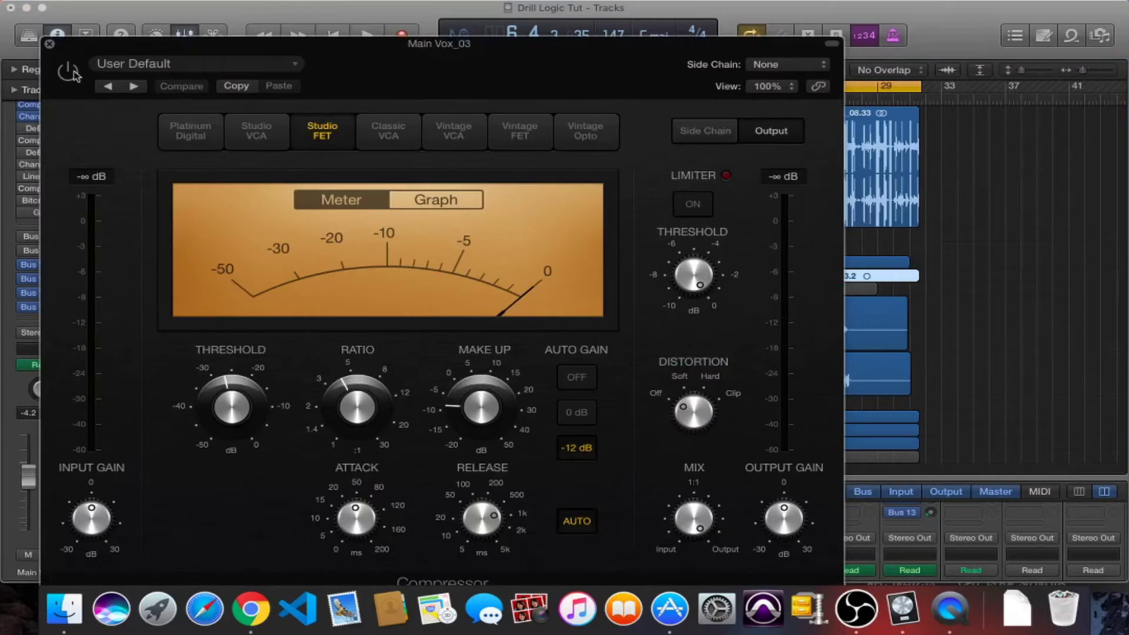
pyautogui.click(70, 71)
pyautogui.press('space')
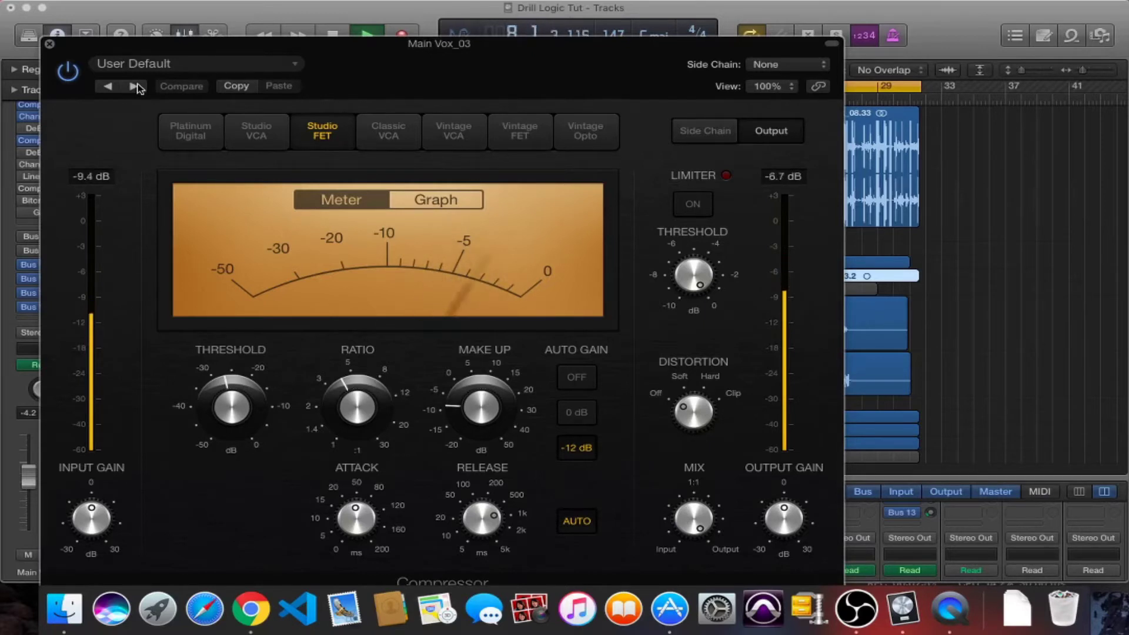
pyautogui.press('space')
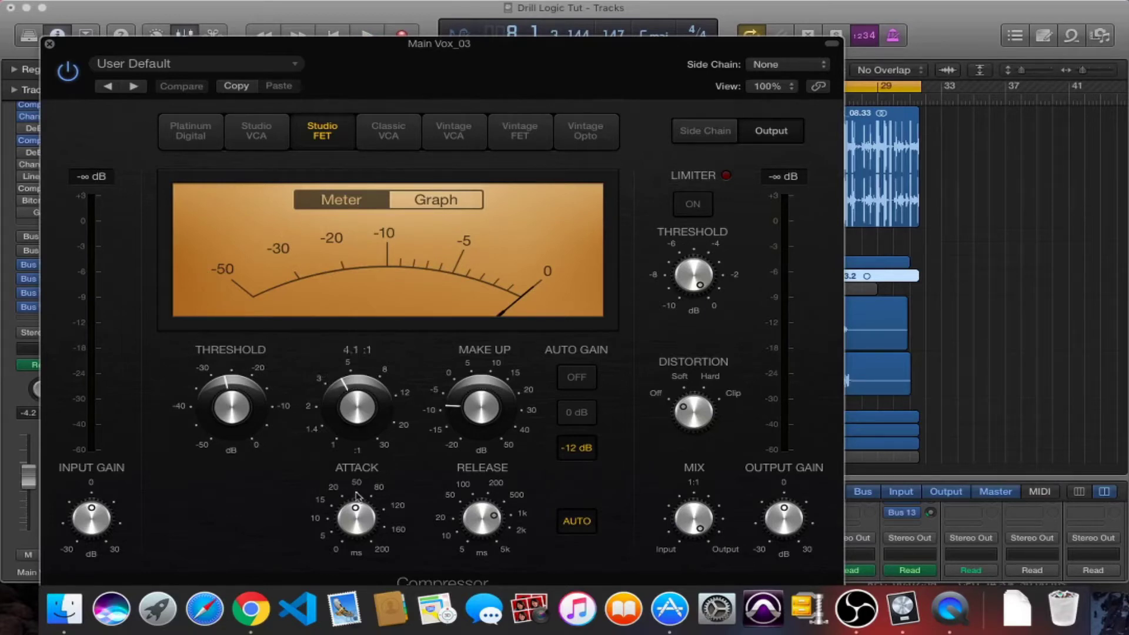
pyautogui.moveTo(359, 523)
pyautogui.moveTo(502, 520)
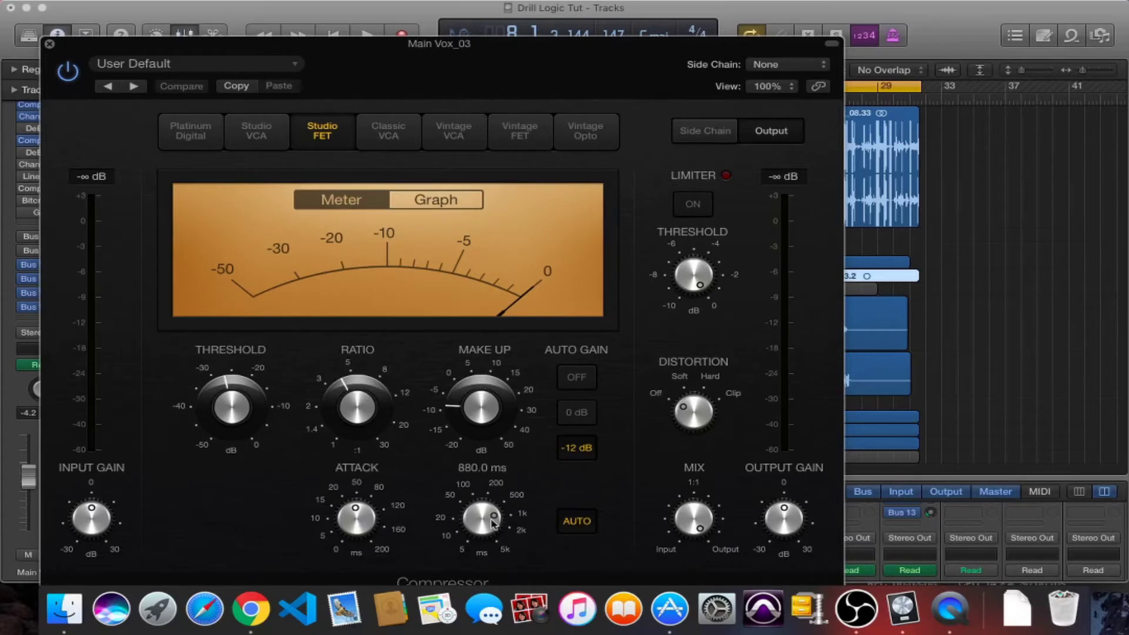
pyautogui.click(50, 44)
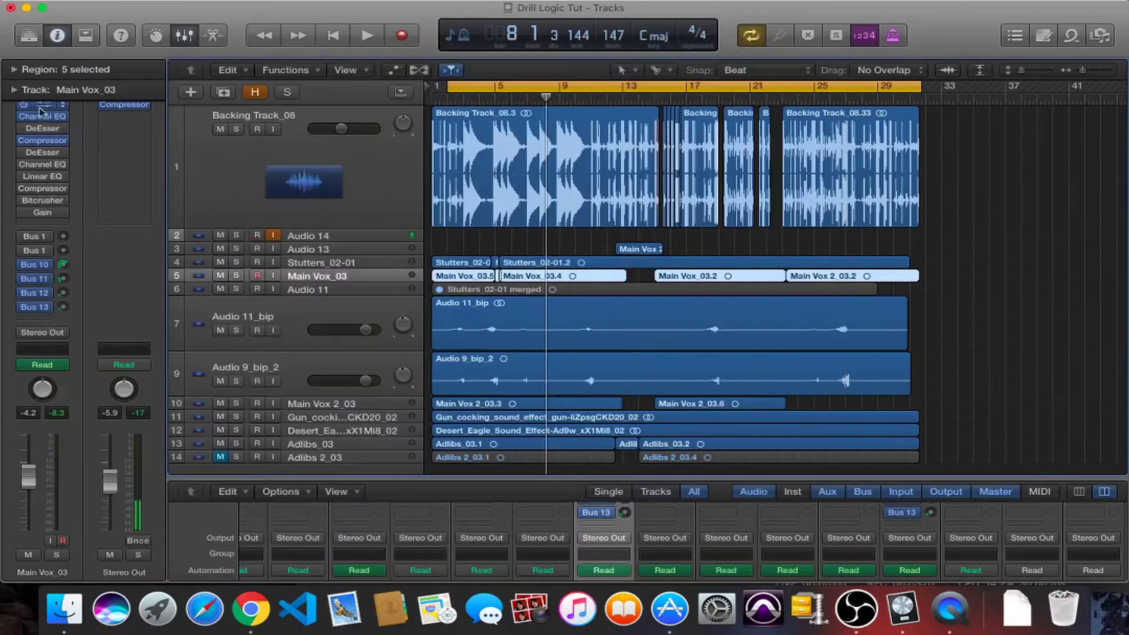
pyautogui.click(40, 129)
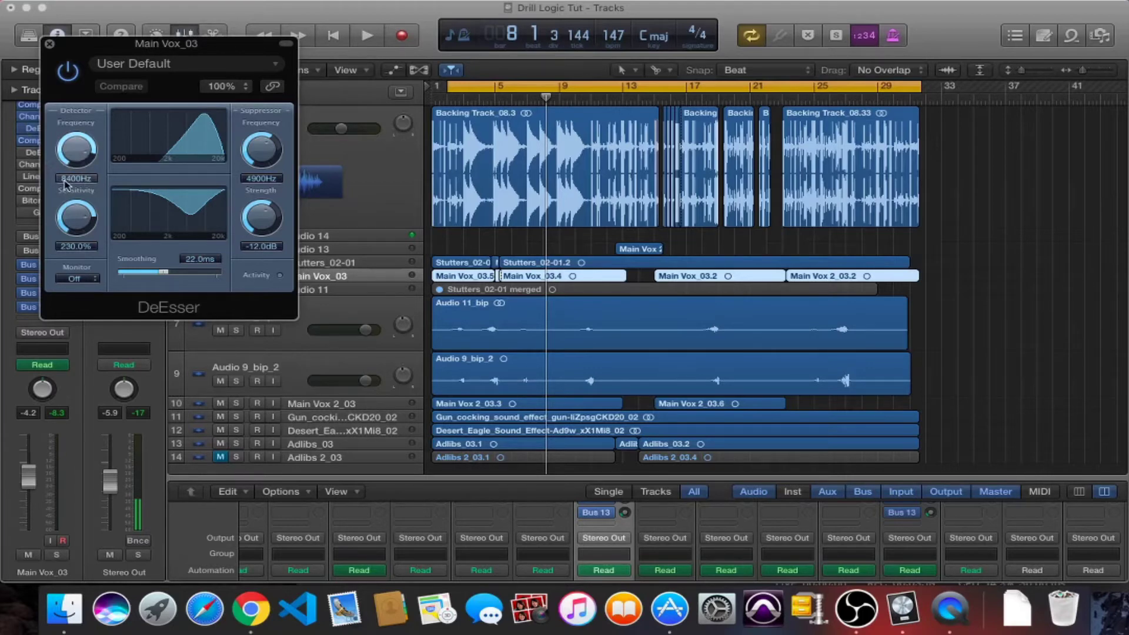
pyautogui.click(49, 46)
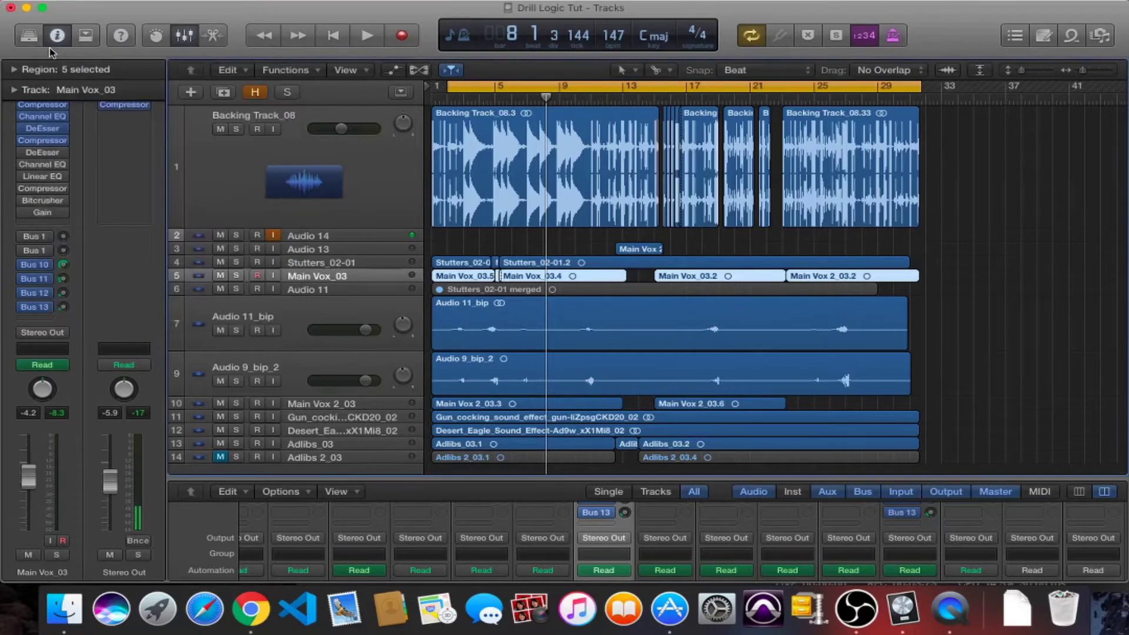
pyautogui.click(48, 155)
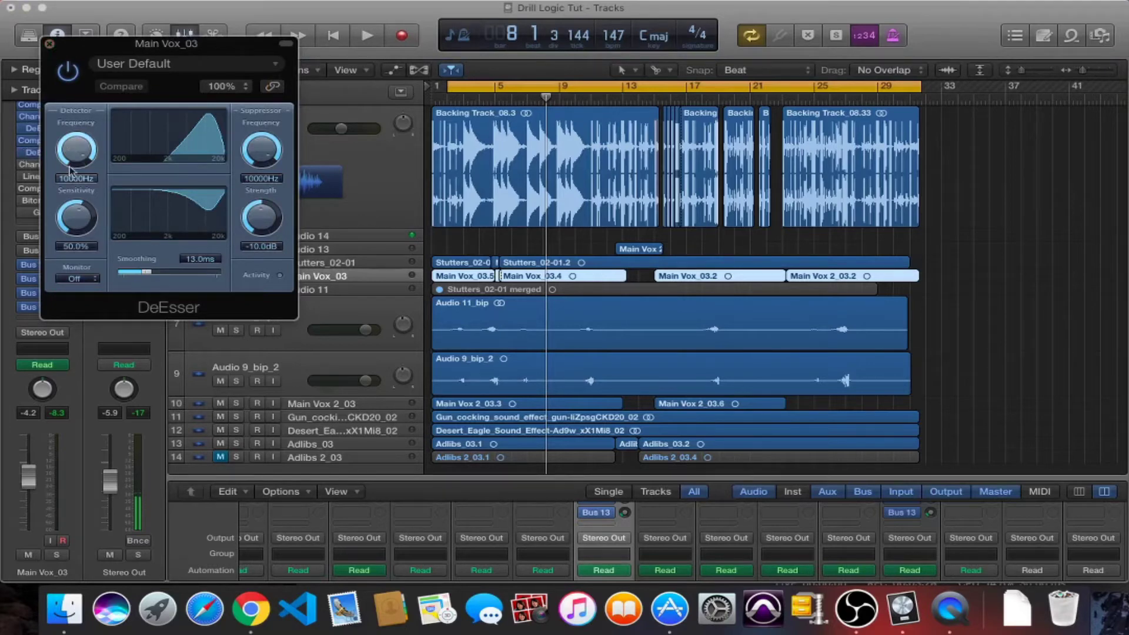
pyautogui.click(50, 44)
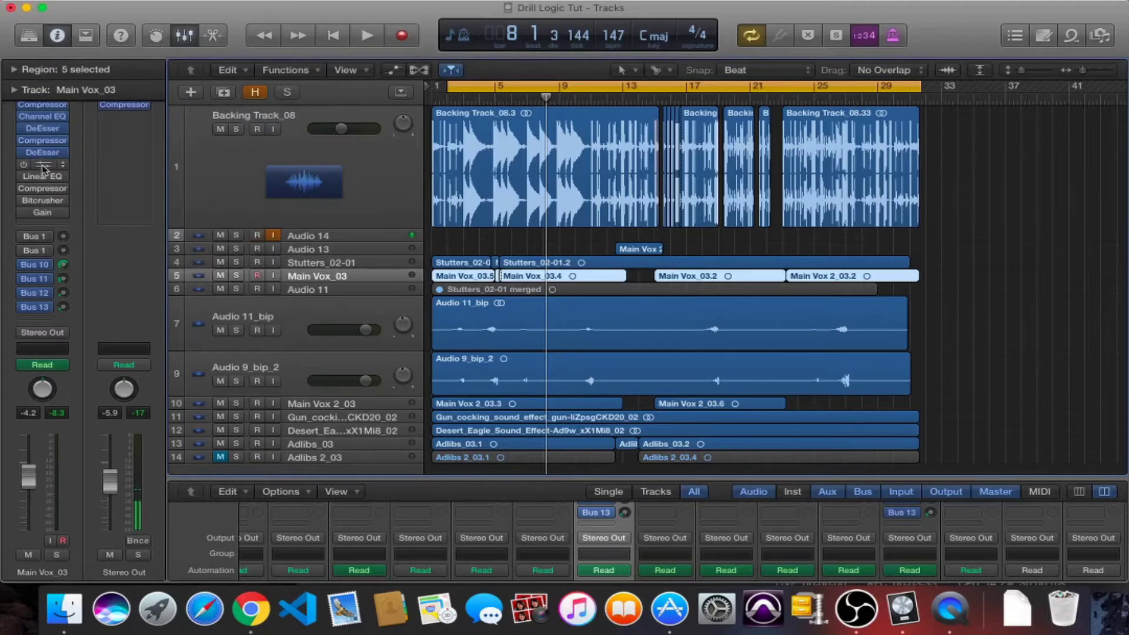
# Step: Play the mix through Main Vox_03's second Channel EQ (56 Hz low cut, +1.5 dB at 2250 Hz)
pyautogui.click(42, 167)
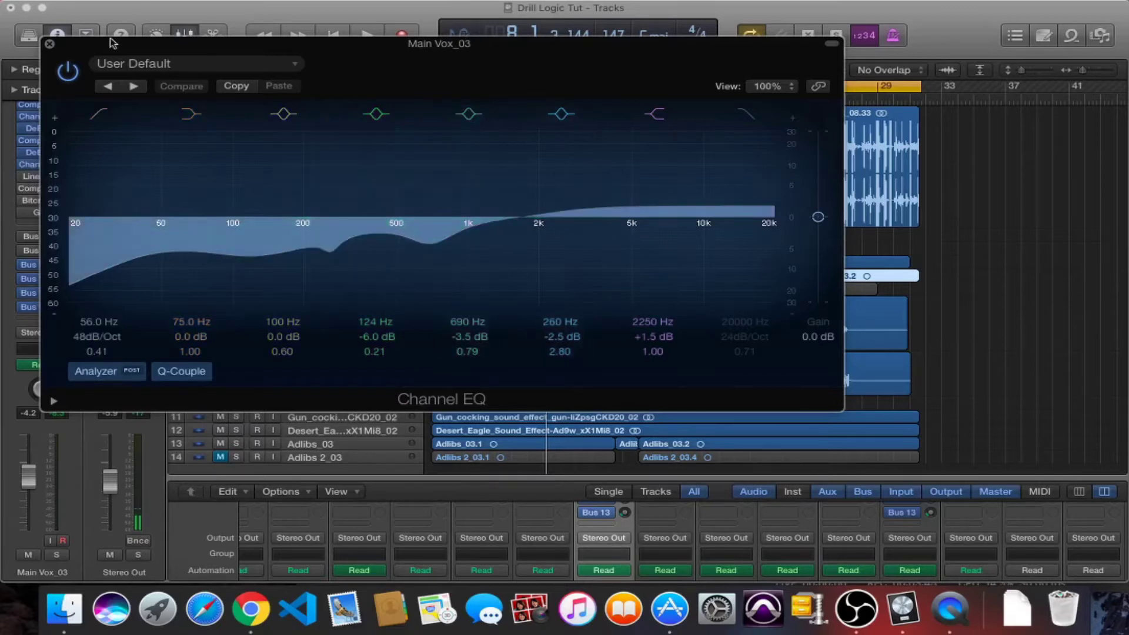
pyautogui.click(50, 44)
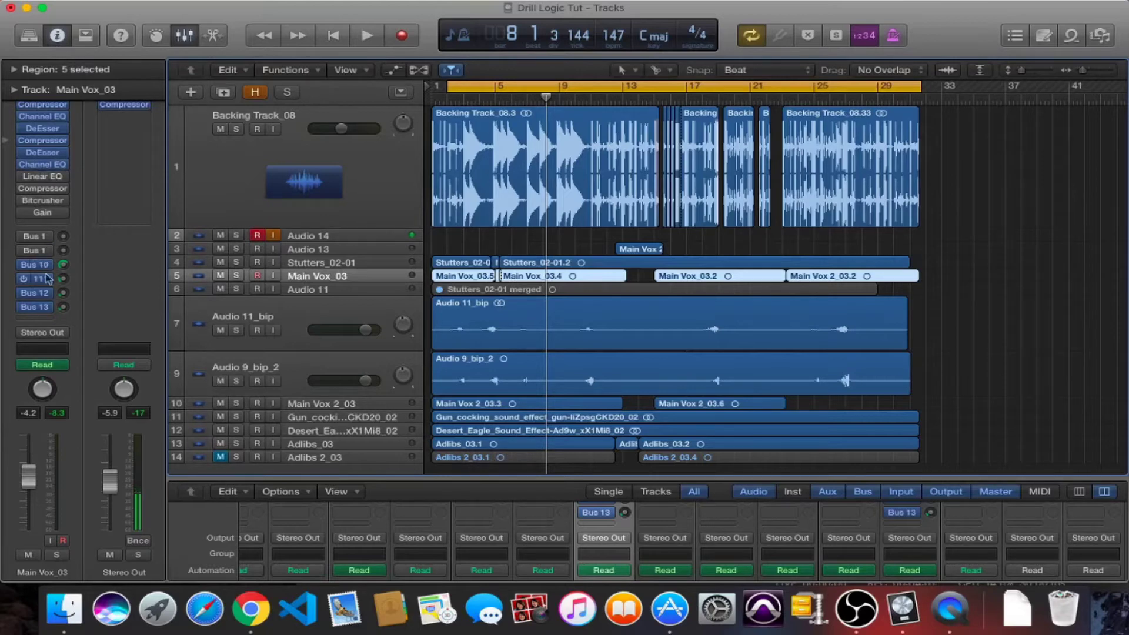
pyautogui.click(40, 166)
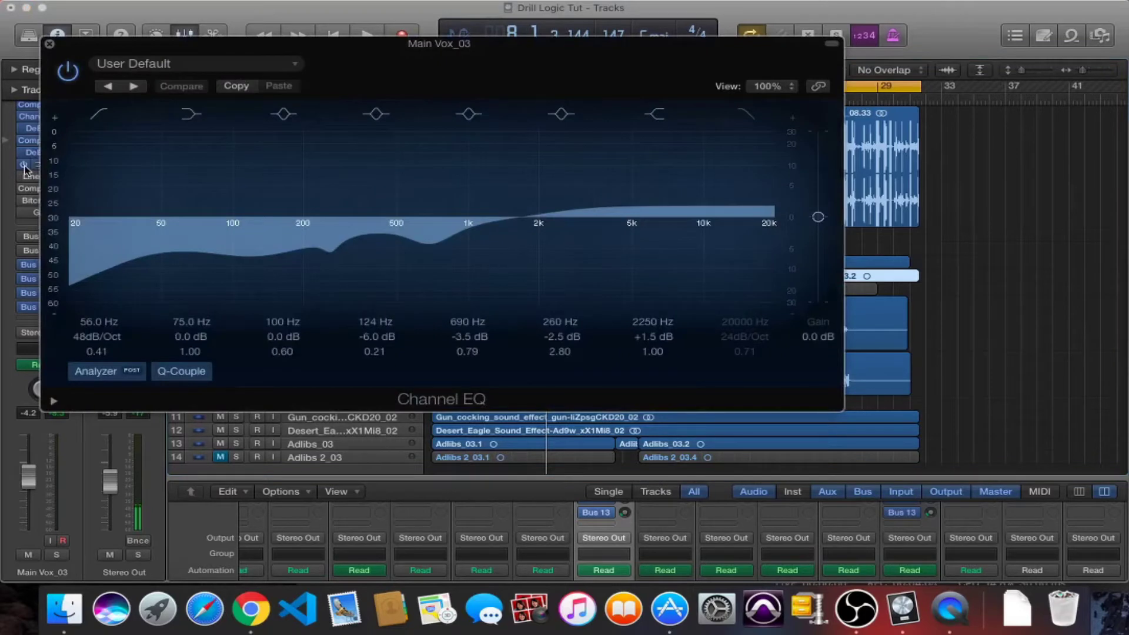
pyautogui.press('space')
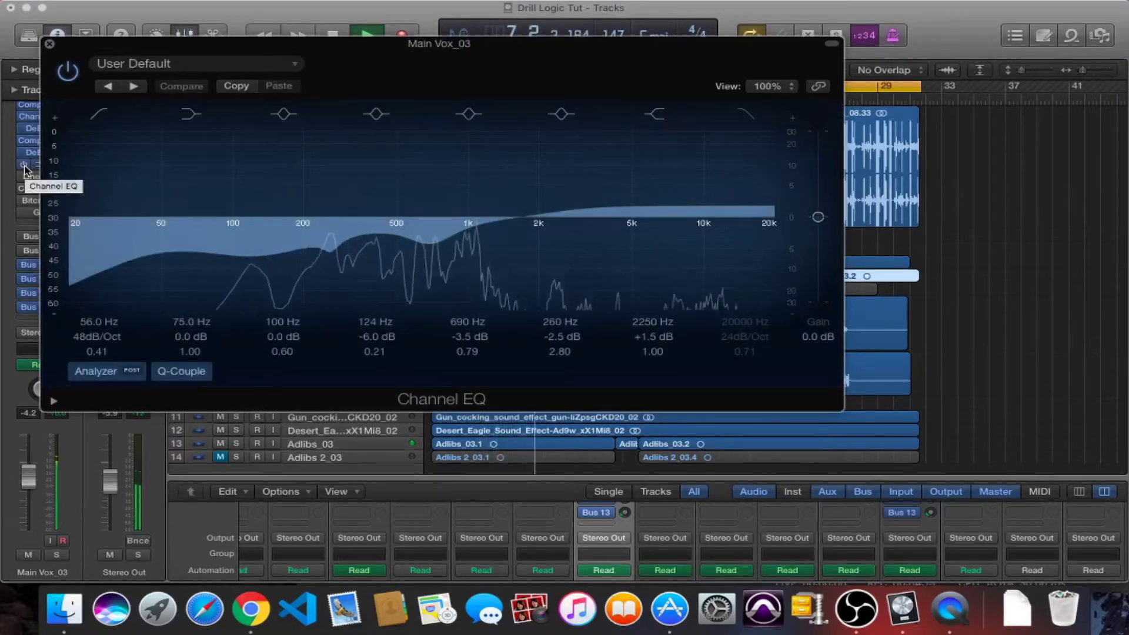
pyautogui.press('space')
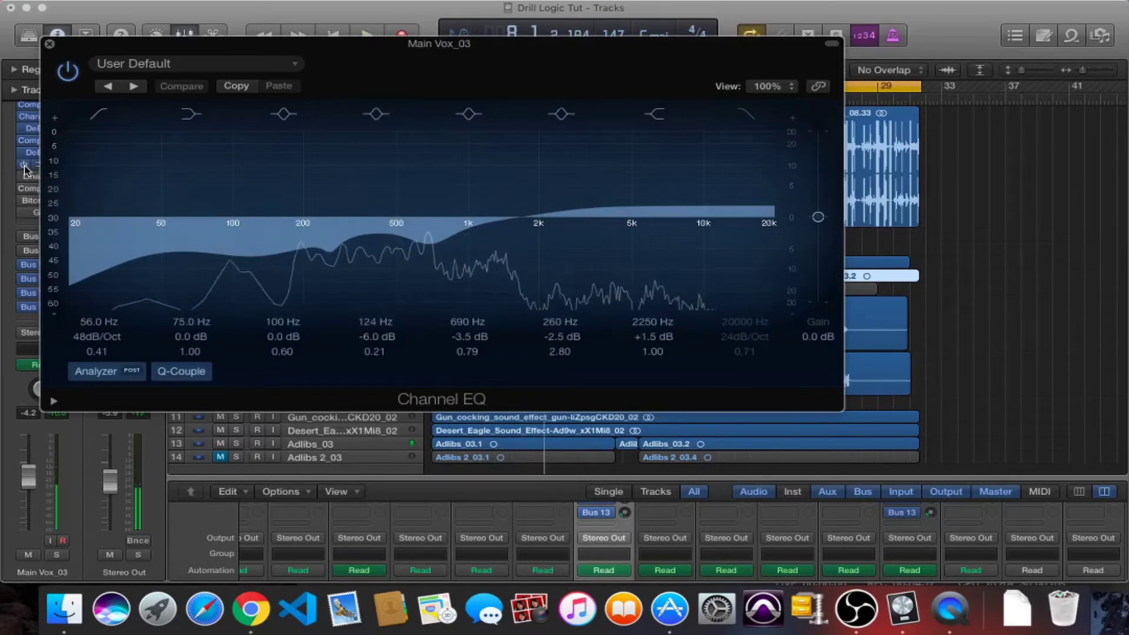
pyautogui.click(50, 44)
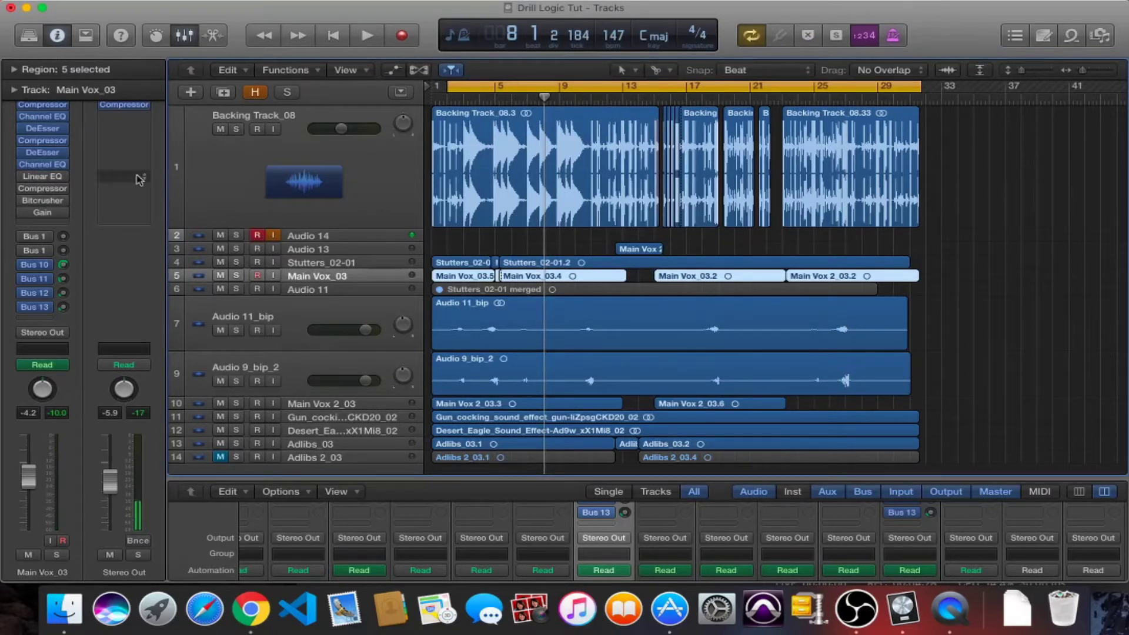
# Step: Show the Vocal Par aux from the Bus 10 send and play its parallel Compressor
pyautogui.moveTo(36, 269)
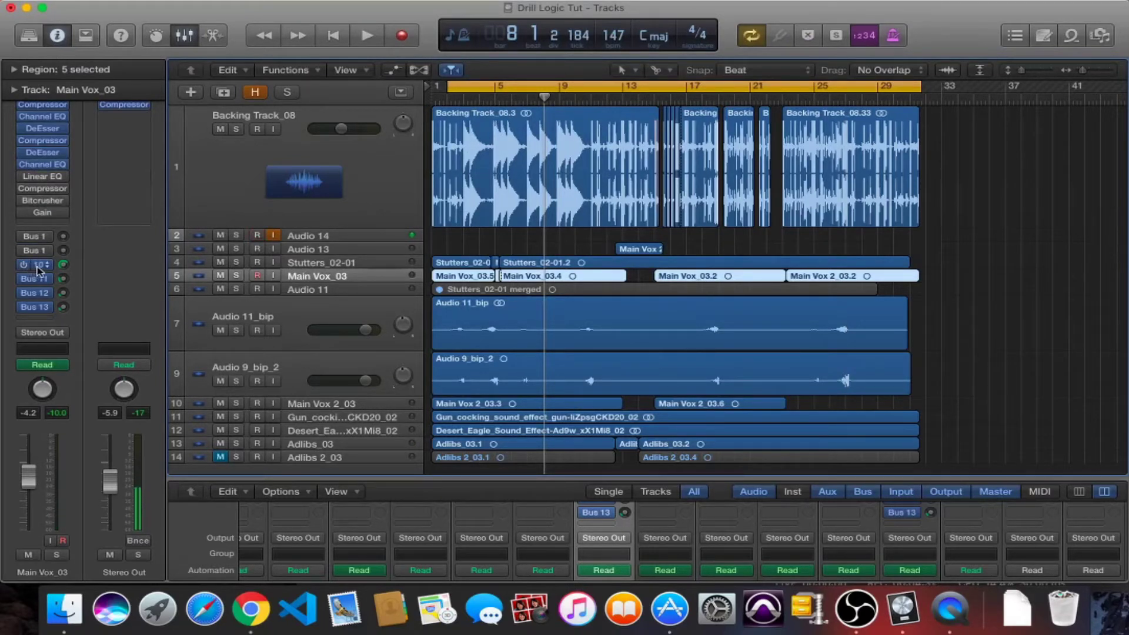
pyautogui.click(36, 269)
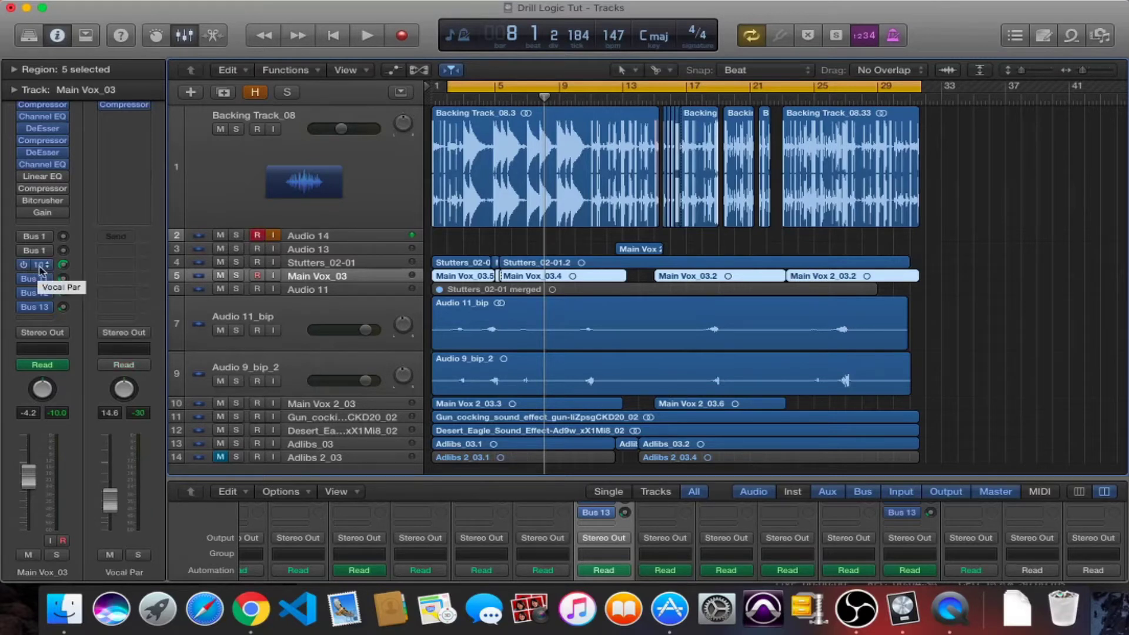
pyautogui.click(125, 109)
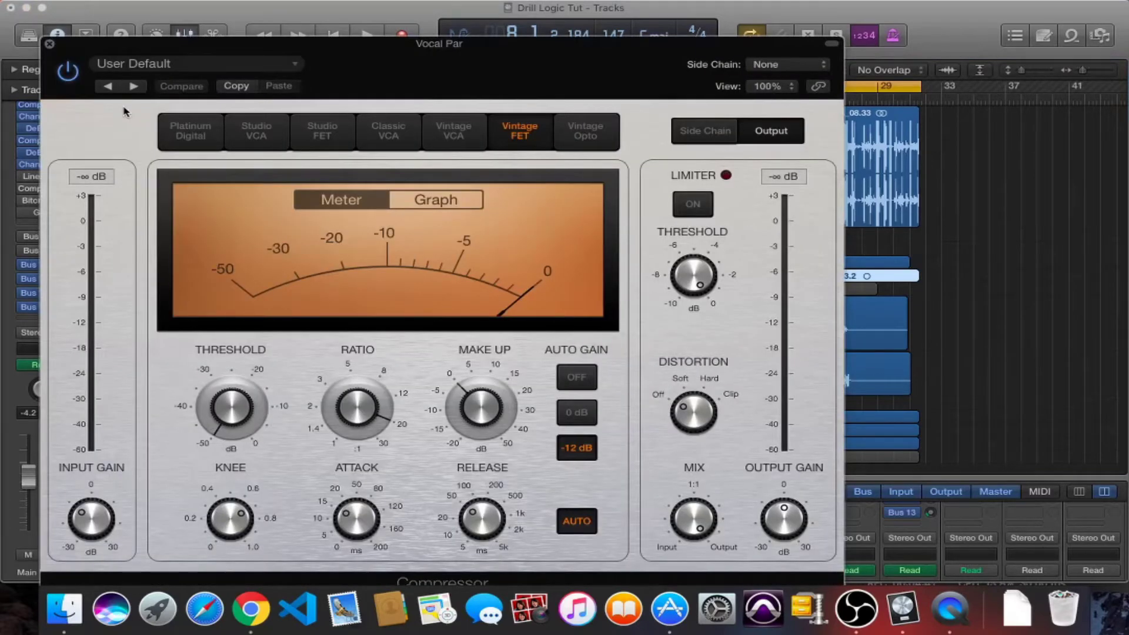
pyautogui.moveTo(377, 406)
pyautogui.moveTo(350, 460)
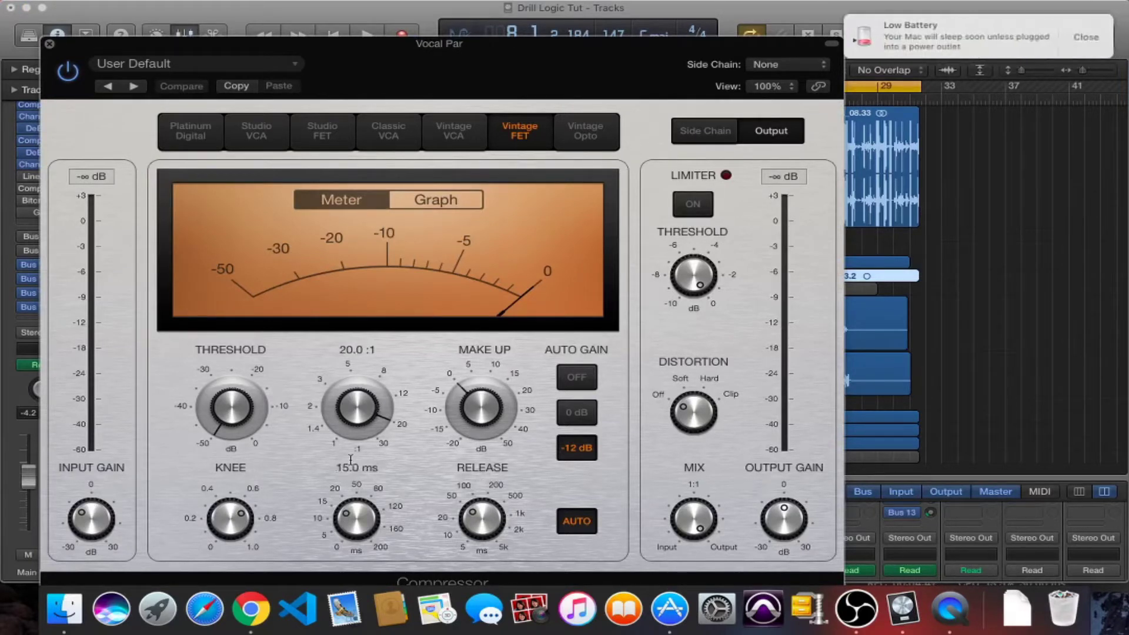
pyautogui.press('space')
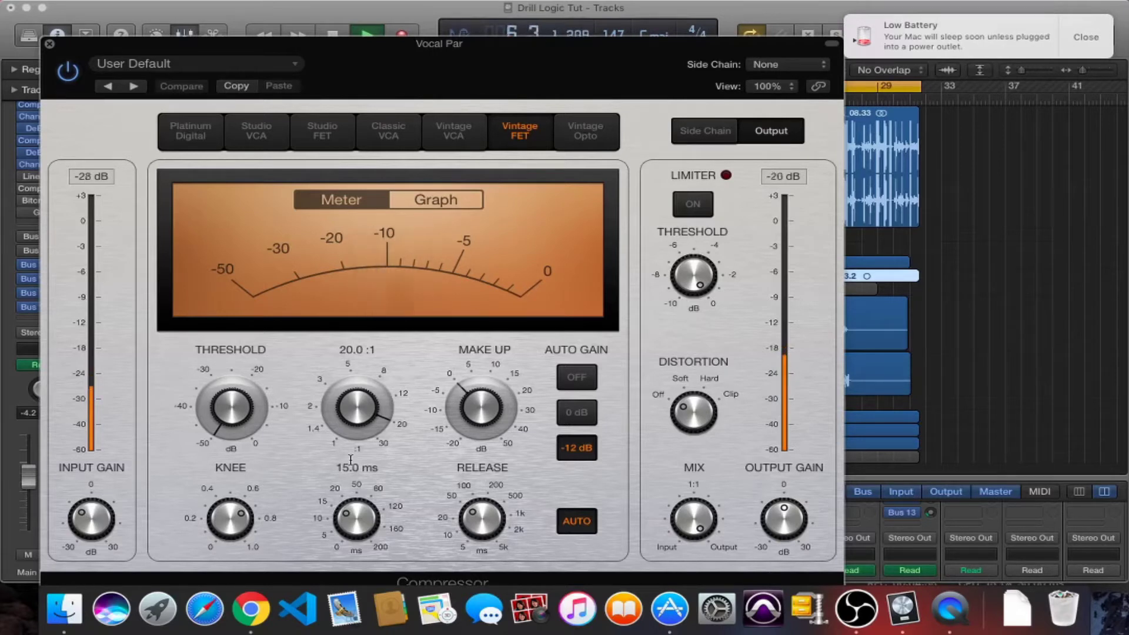
pyautogui.press('space')
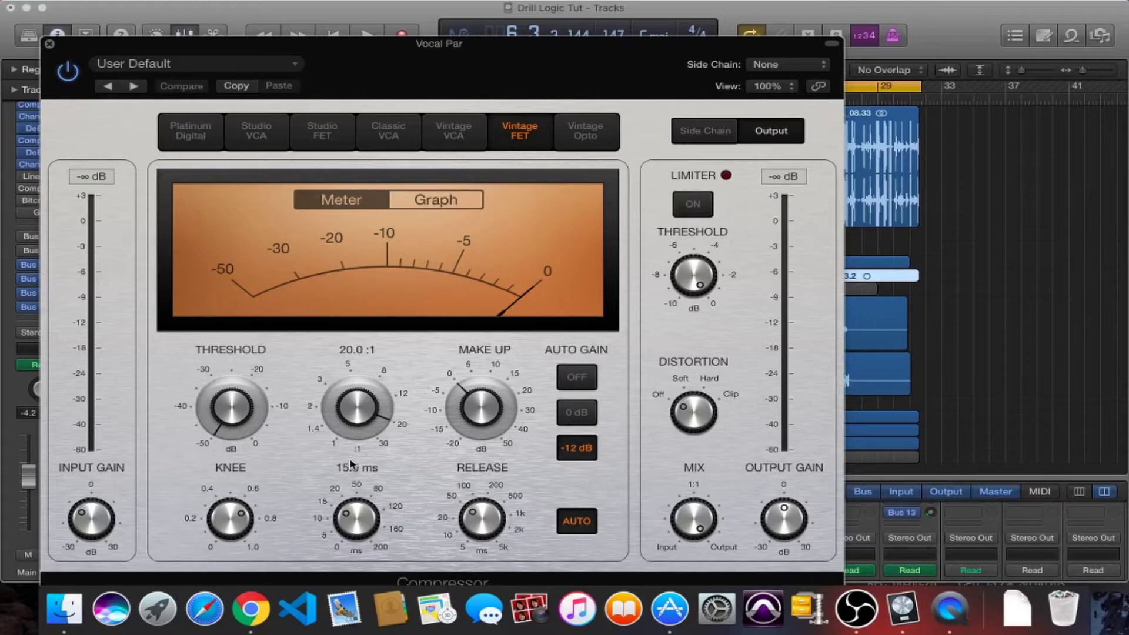
pyautogui.moveTo(480, 538)
# Step: Close the Vocal Par compressor and review Main Vox_03's Linear Phase EQ (−2.7 dB at 4000 Hz, +2.2 dB at 12600 Hz)
pyautogui.click(50, 44)
pyautogui.click(41, 178)
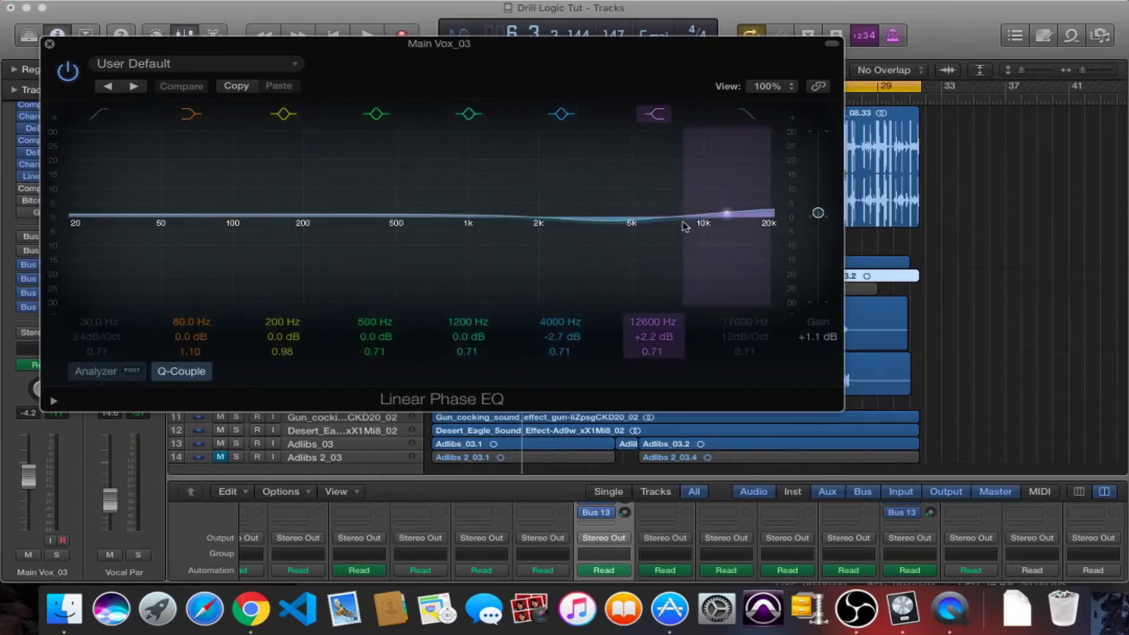
pyautogui.click(50, 44)
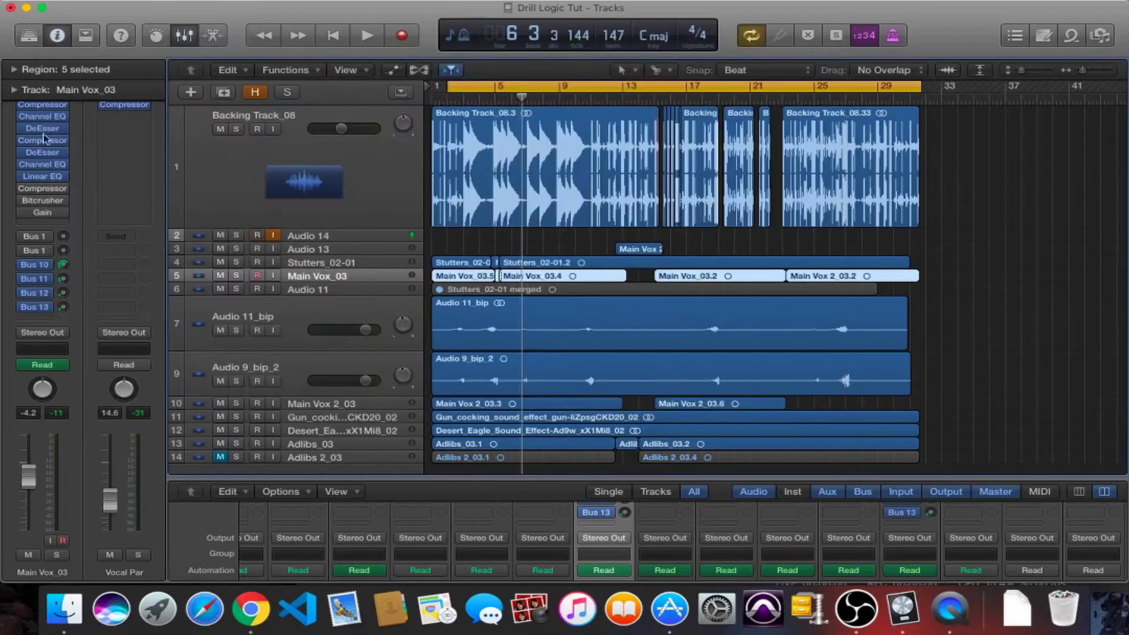
# Step: Play Main Vox_03 through the Vintage Opto Vocal Limiter, bypassing it mid-playback to compare
pyautogui.click(39, 190)
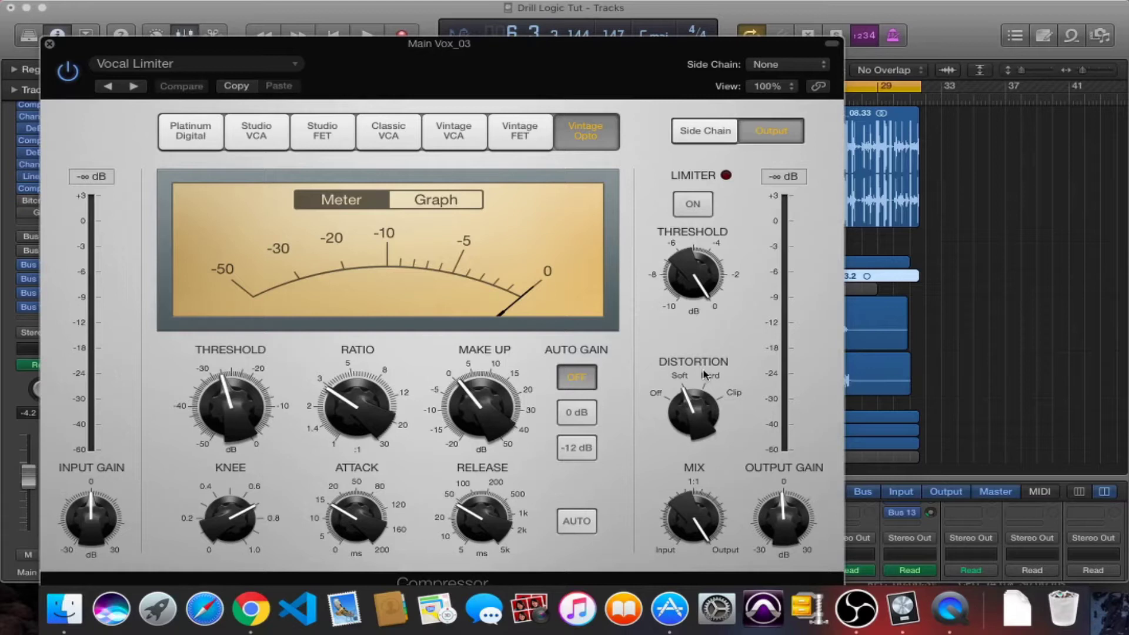
pyautogui.moveTo(362, 424)
pyautogui.moveTo(355, 532)
pyautogui.moveTo(471, 528)
pyautogui.press('space')
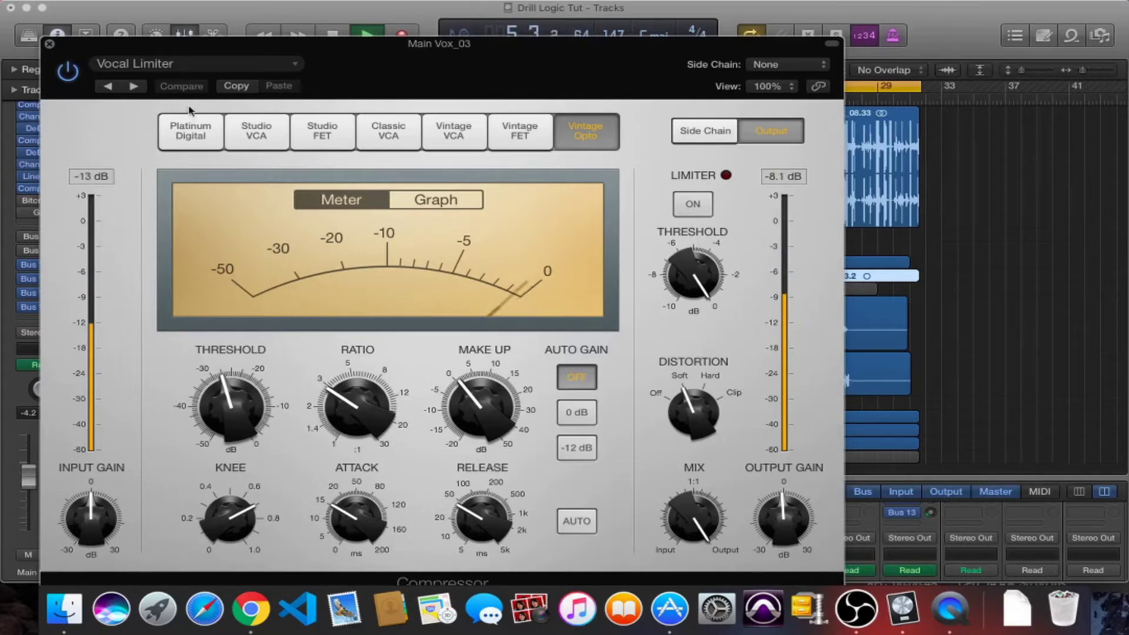
pyautogui.click(62, 71)
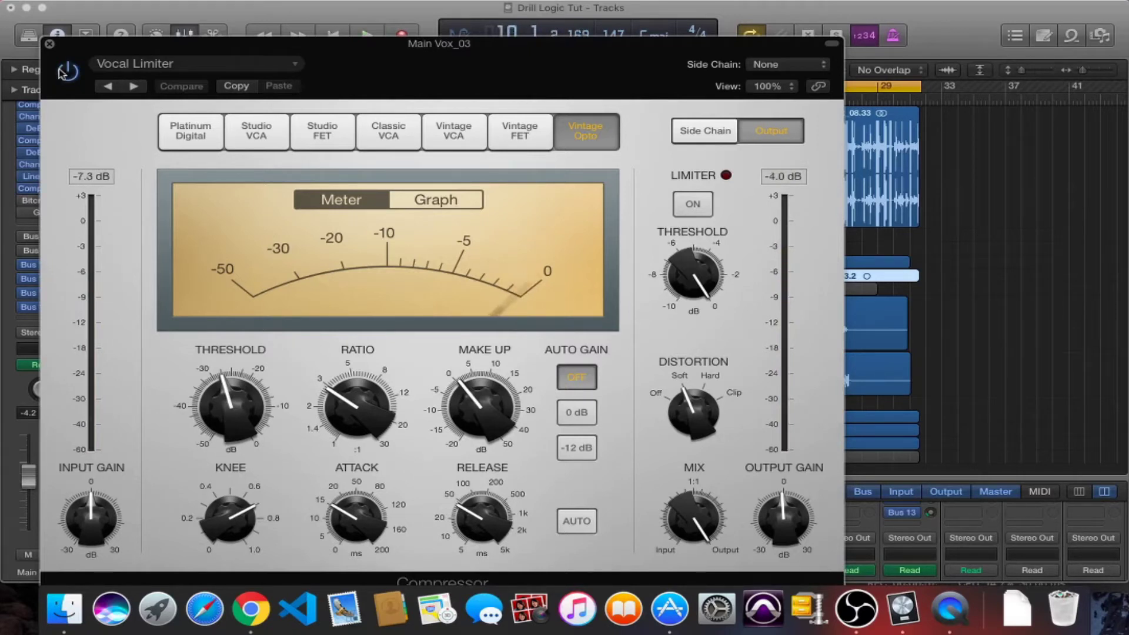
pyautogui.press('space')
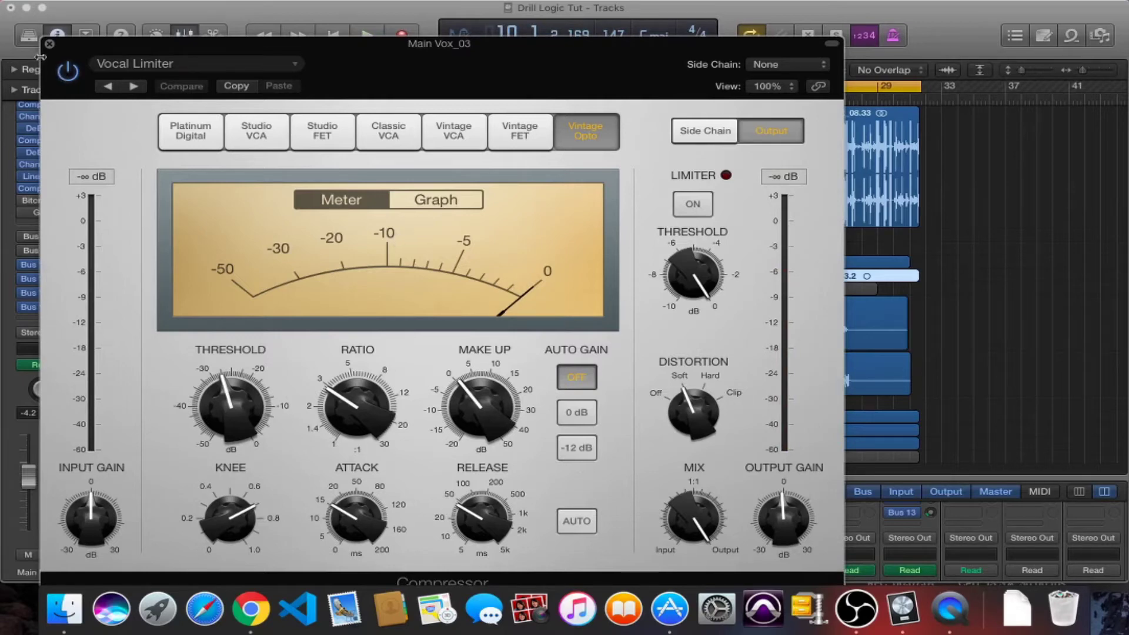
# Step: Audition Main Vox_03's Bitcrusher, toggling it off and back on during playback
pyautogui.click(50, 44)
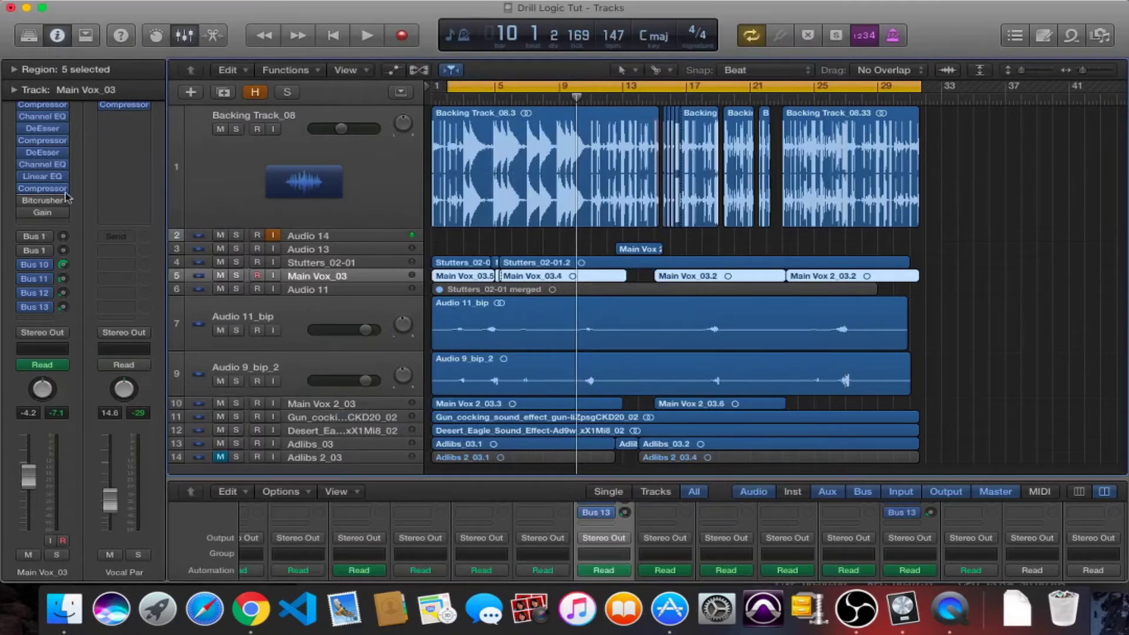
pyautogui.click(31, 201)
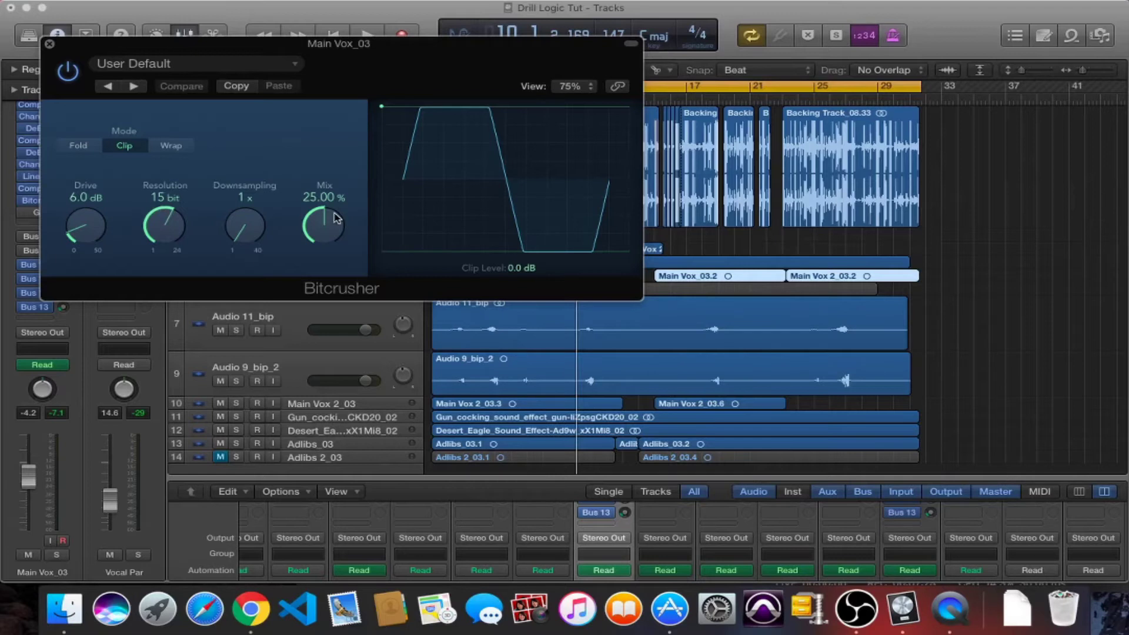
pyautogui.press('space')
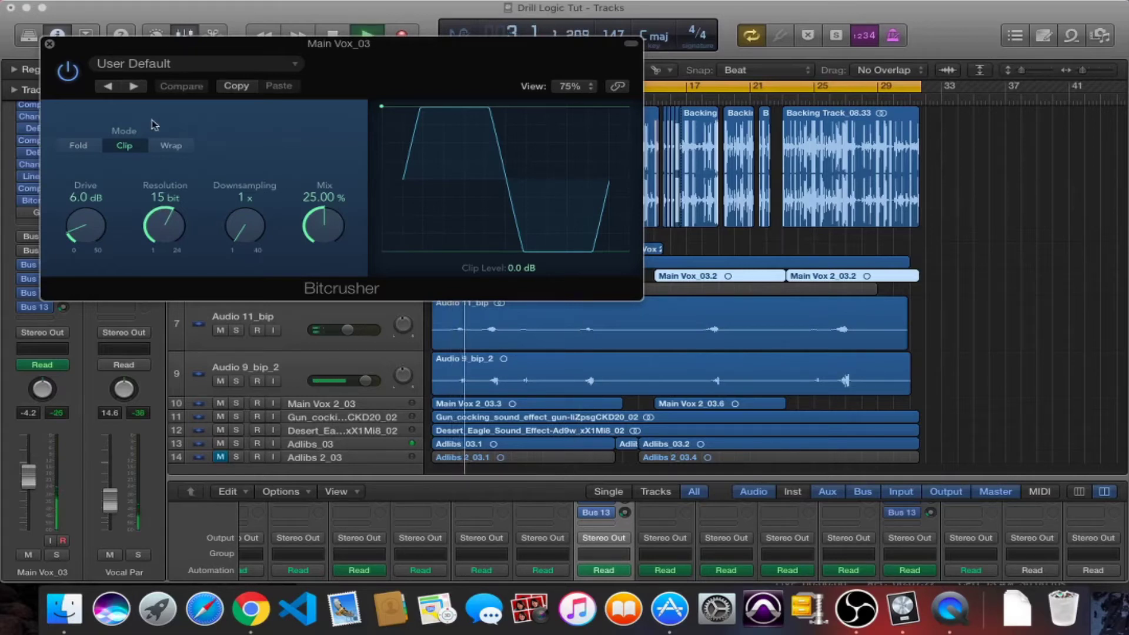
pyautogui.click(74, 77)
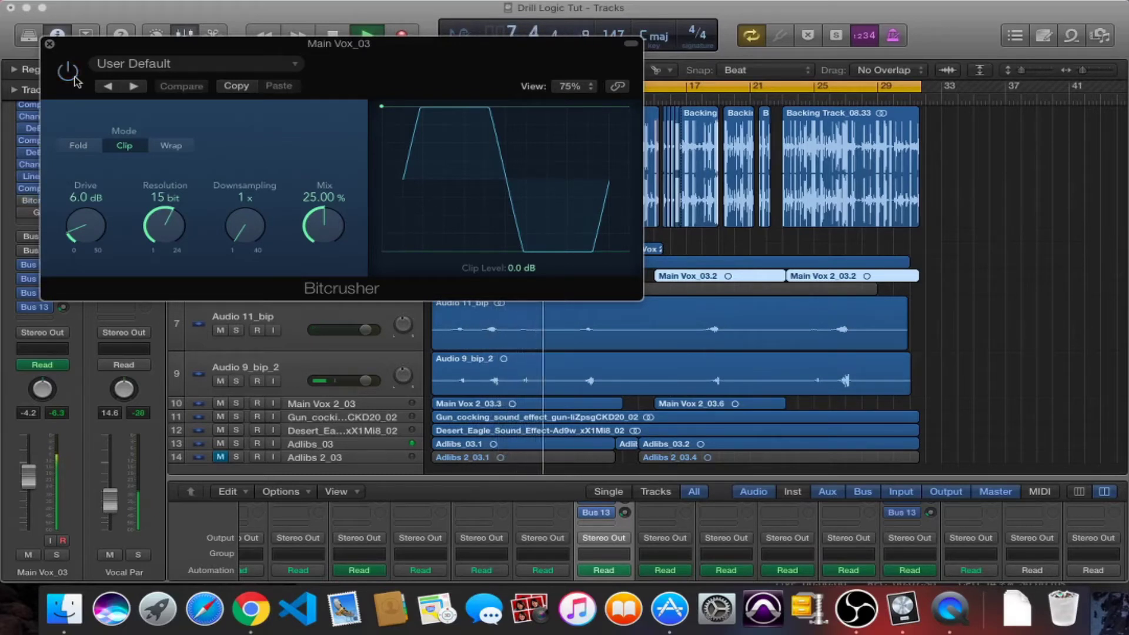
pyautogui.click(75, 77)
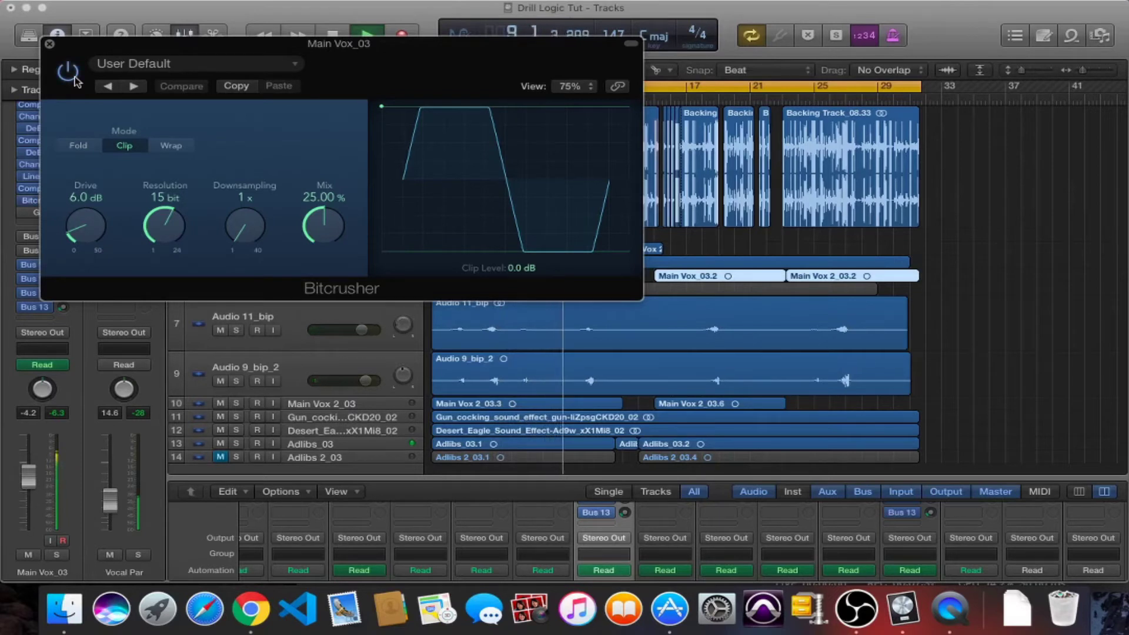
pyautogui.press('space')
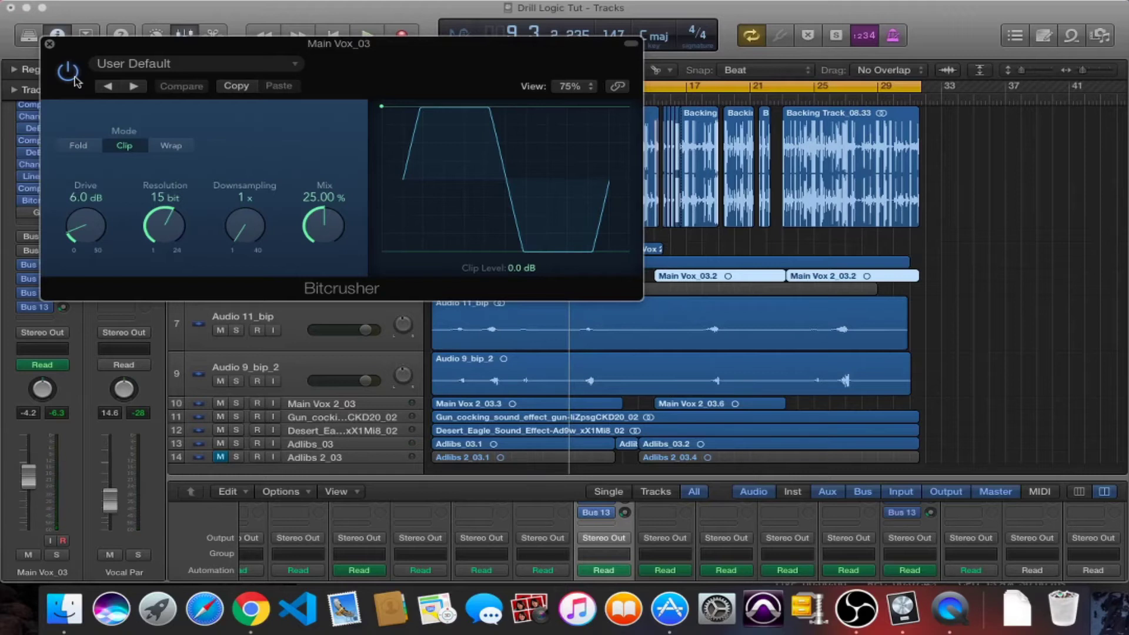
# Step: Check Main Vox_03's Gain effect, toggling its power, then close it
pyautogui.click(50, 43)
pyautogui.click(42, 213)
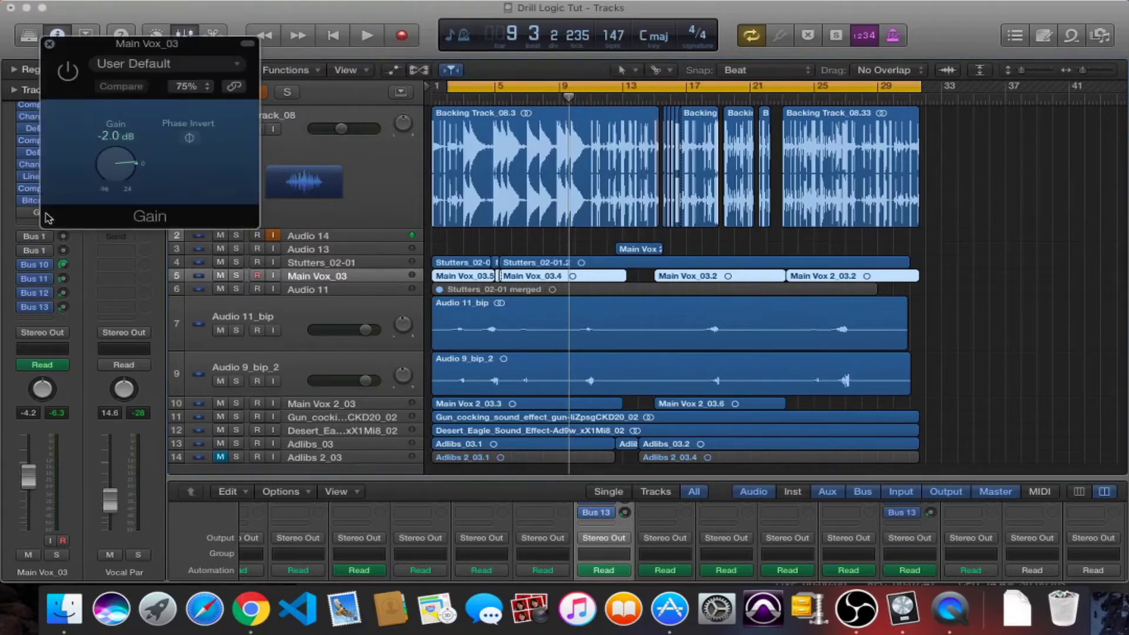
pyautogui.click(69, 71)
pyautogui.click(49, 44)
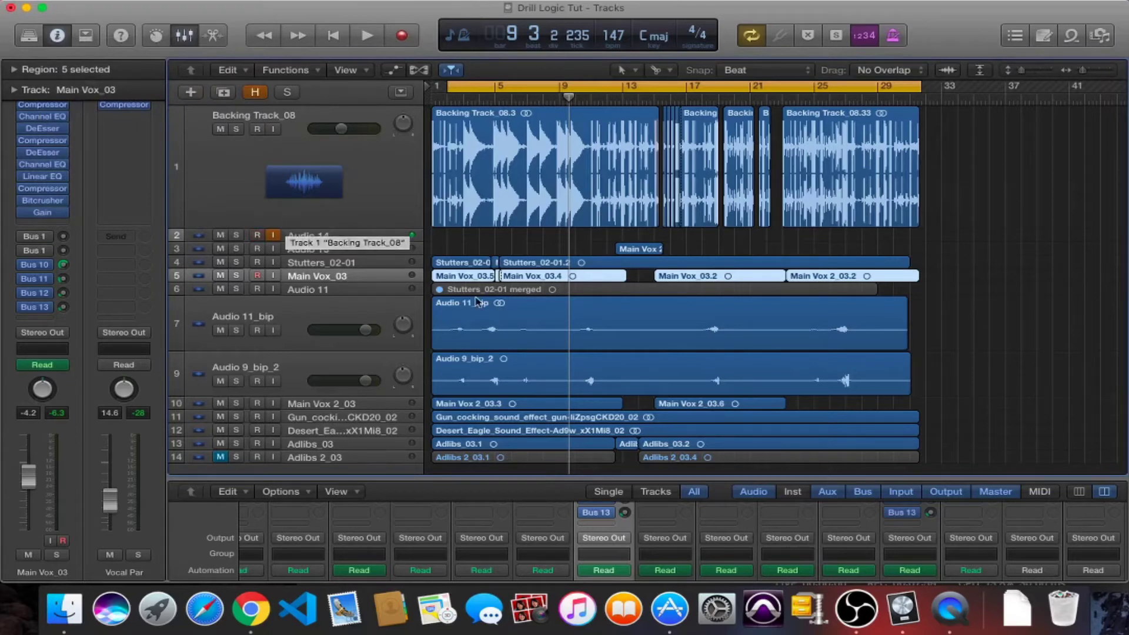
# Step: Return to the Logic project from the launcher and select the Adlibs_03 track (track 13)
pyautogui.scroll(-1, 506, 320)
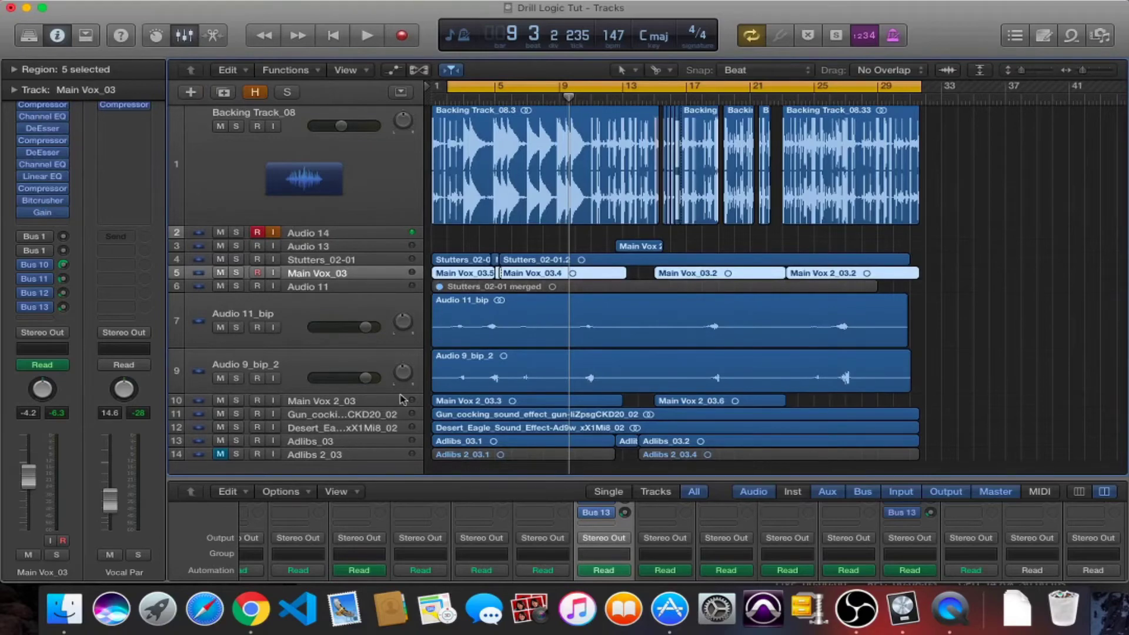
pyautogui.click(157, 609)
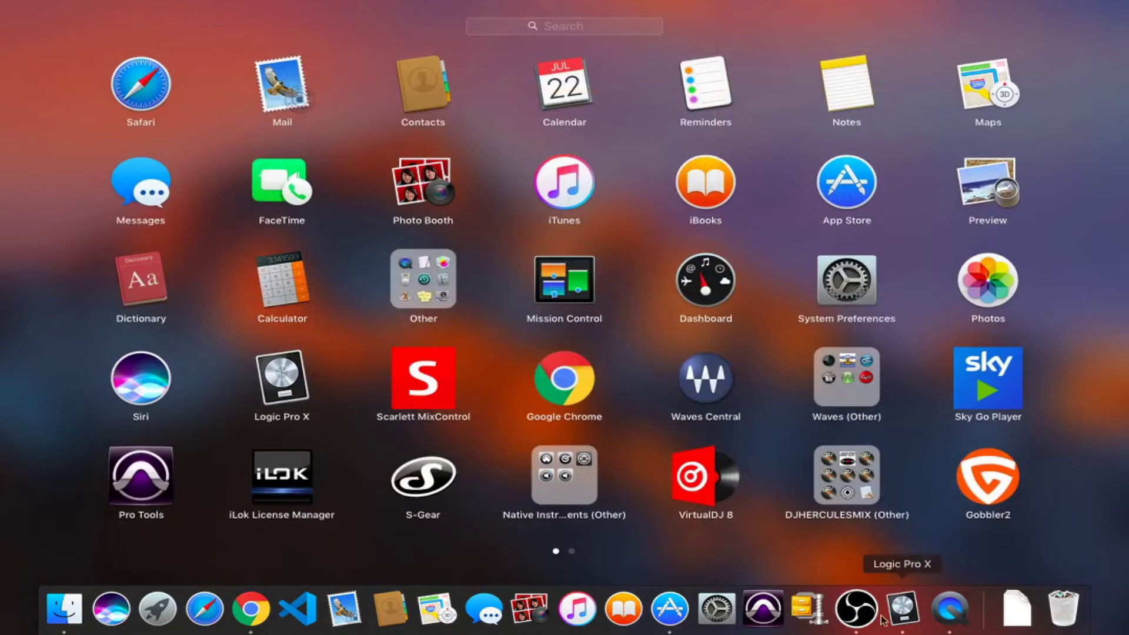
pyautogui.click(903, 608)
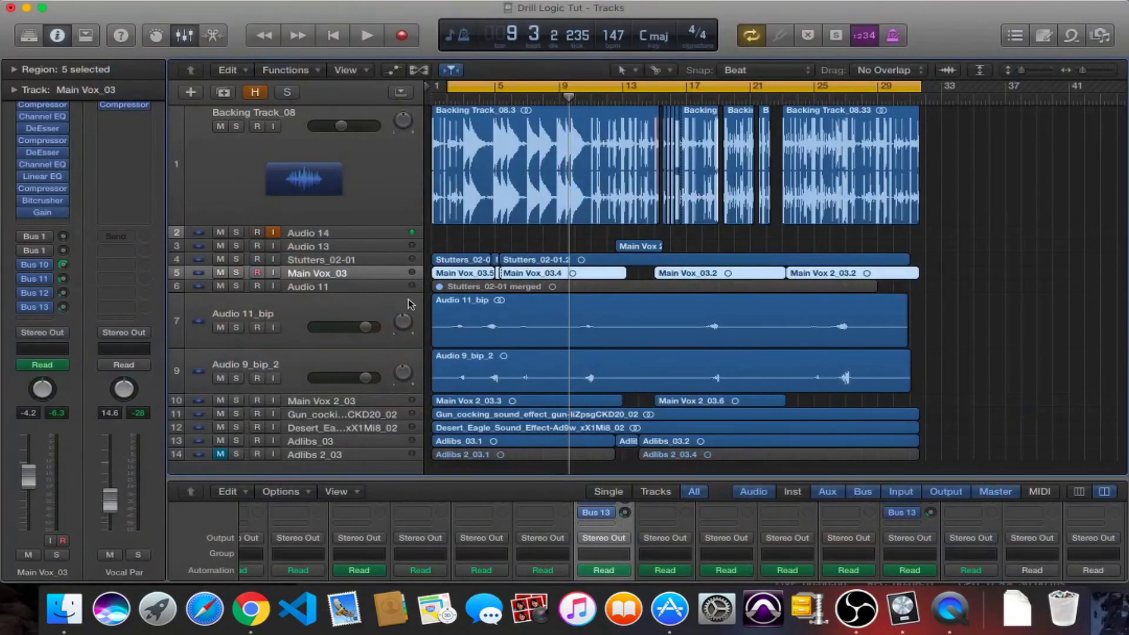
pyautogui.click(323, 440)
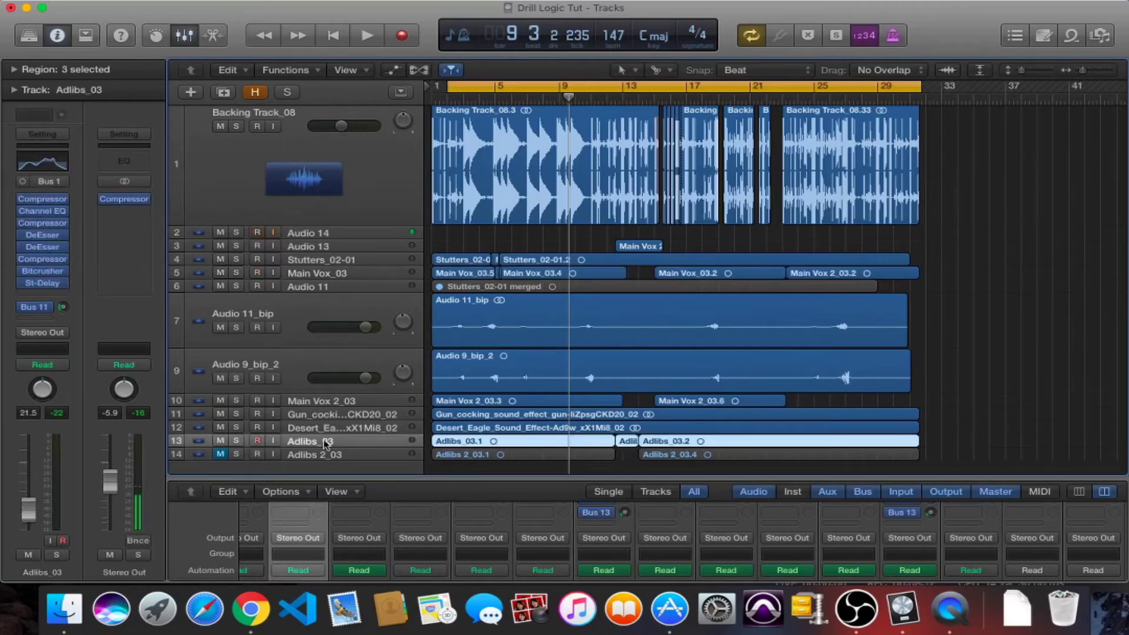
# Step: Review the Adlibs_03 Channel EQ curve, then show the Reverb aux fed by Bus 11
pyautogui.click(45, 213)
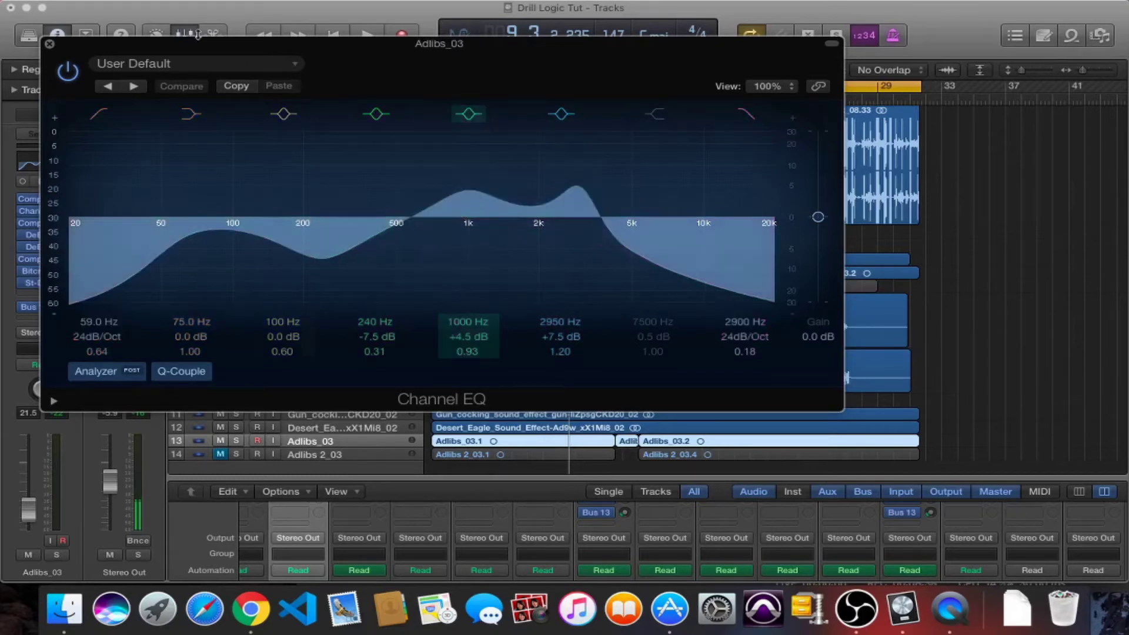
pyautogui.click(50, 43)
pyautogui.moveTo(40, 312)
pyautogui.click(40, 310)
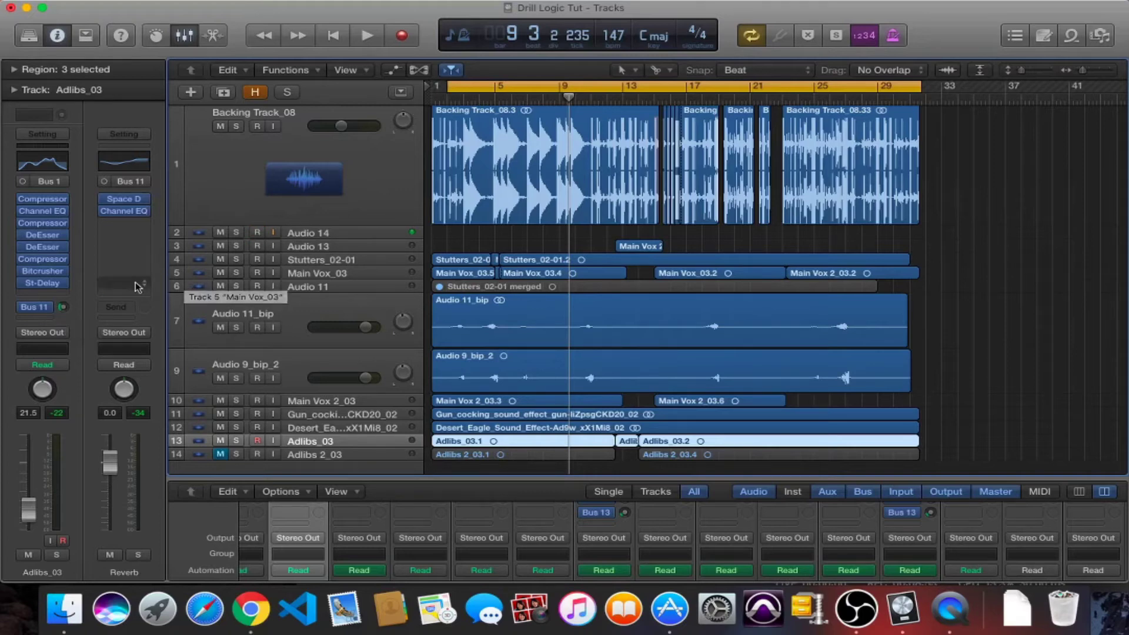
# Step: Mute Backing Track_08 and play the Adlibs_03 Stereo Delay (1/2 and 1/4-note echoes, 35% feedback)
pyautogui.click(53, 284)
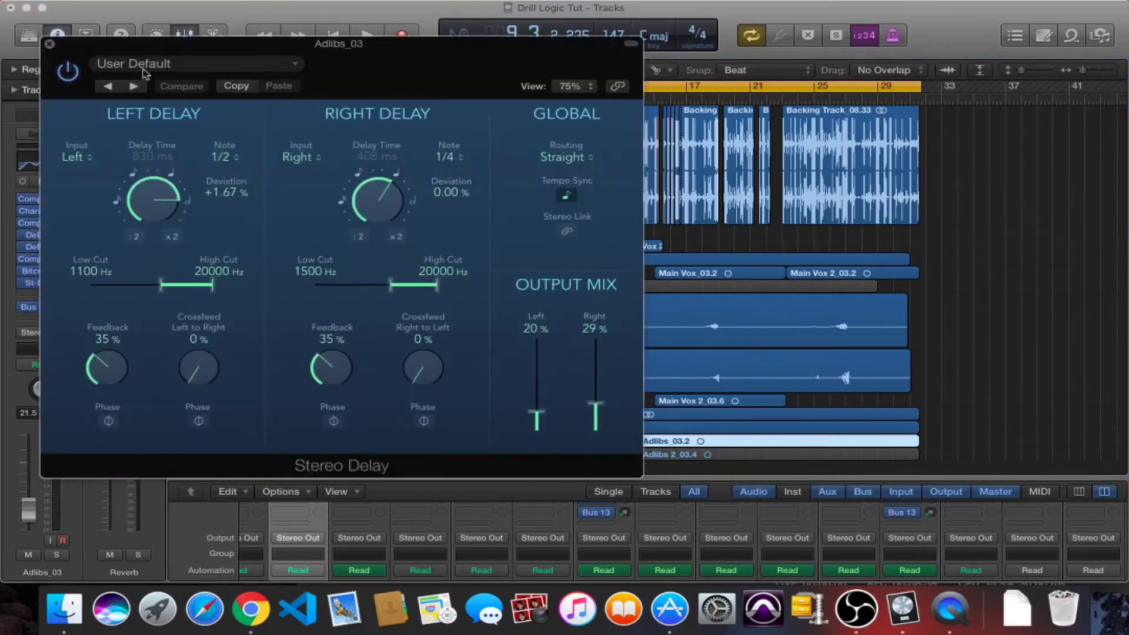
pyautogui.moveTo(142, 55); pyautogui.dragTo(528, 59)
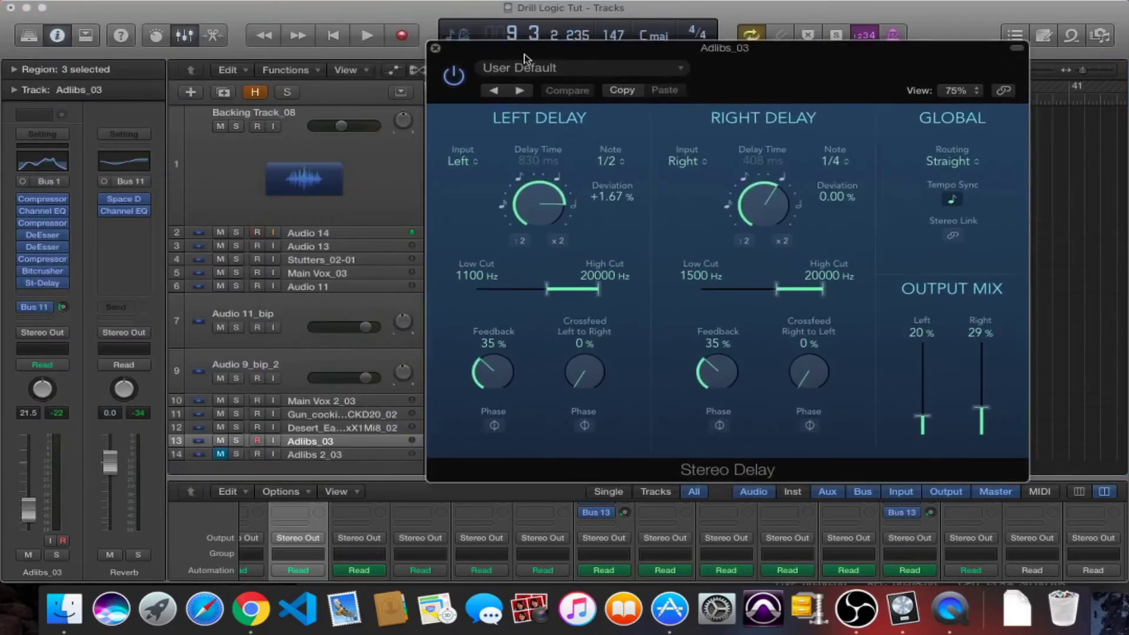
pyautogui.click(220, 127)
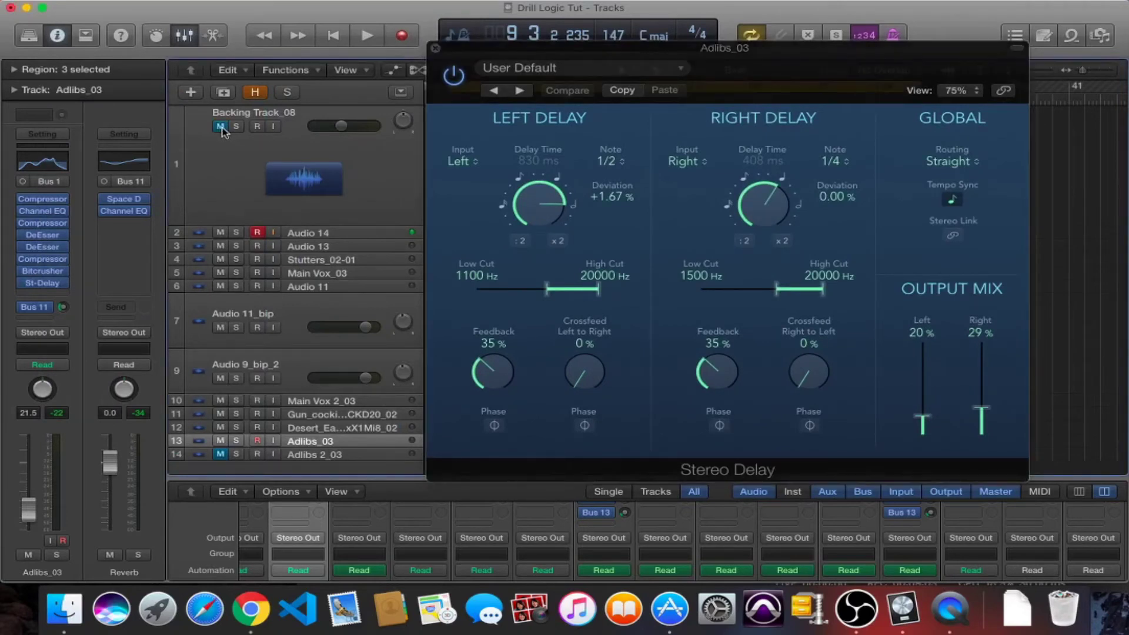
pyautogui.press('space')
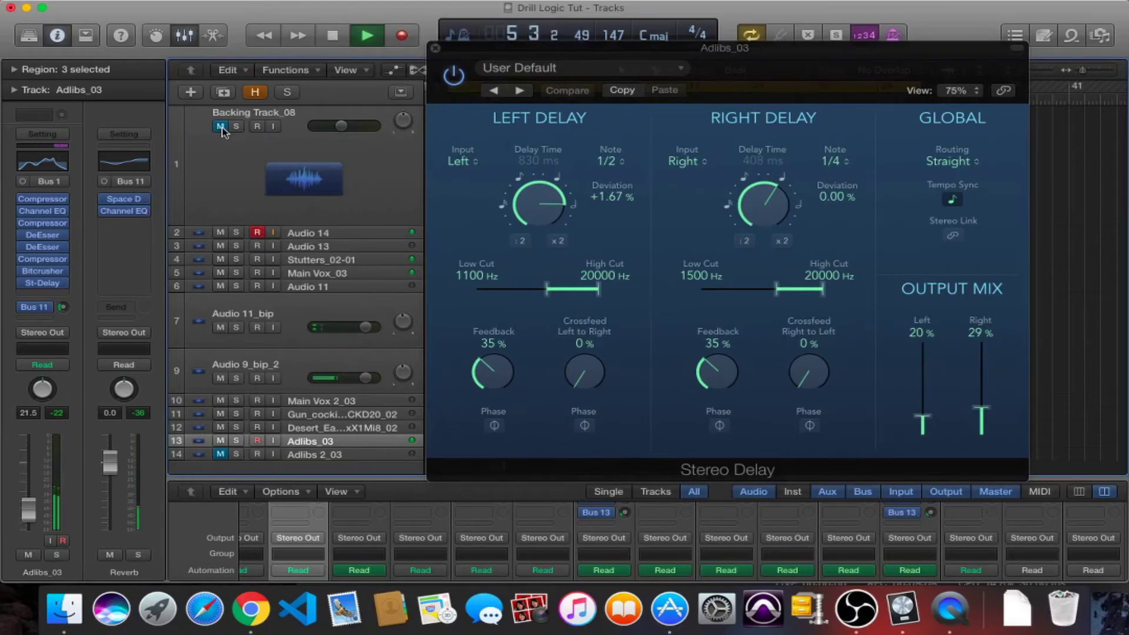
pyautogui.press('space')
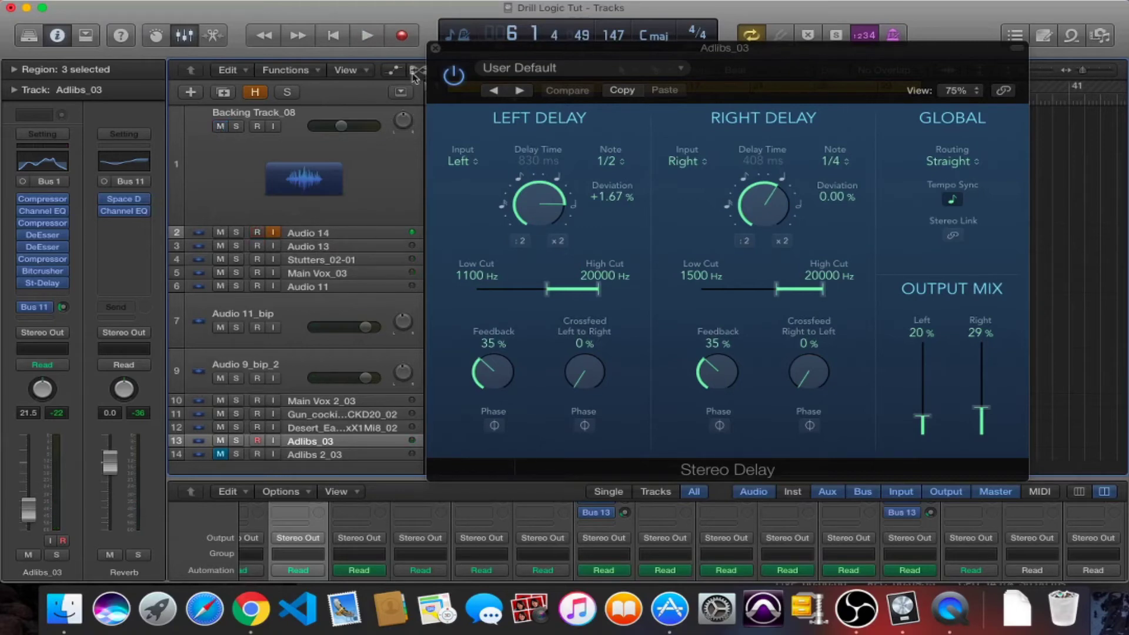
pyautogui.click(435, 50)
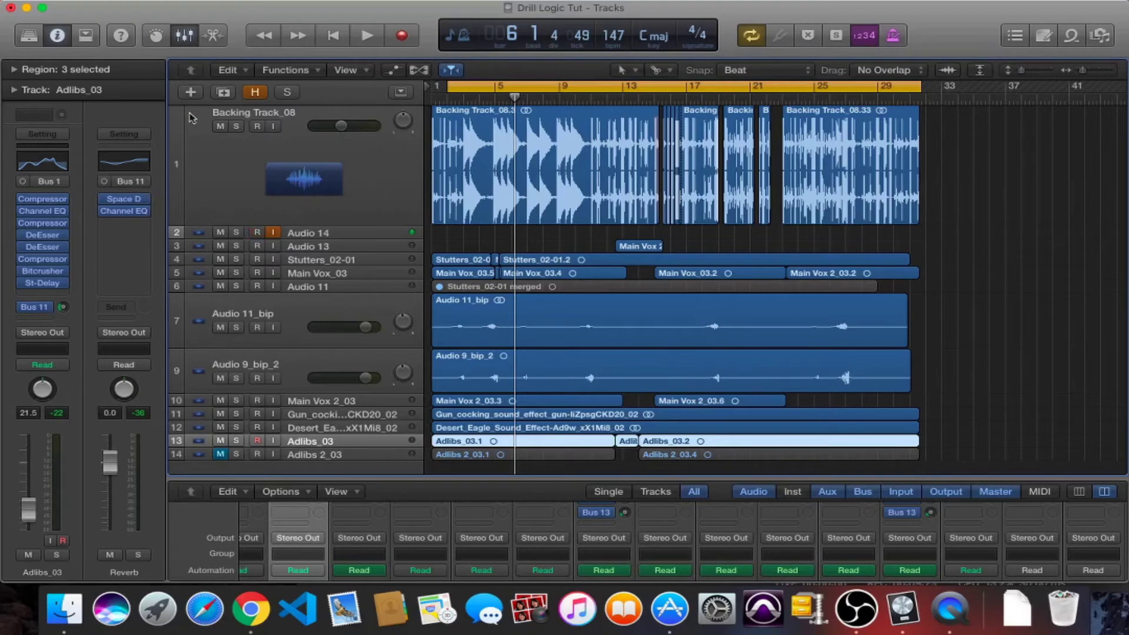
# Step: Glance at the Adlibs_03 Bitcrusher settings, then select the Stutters_02-01 track
pyautogui.click(49, 272)
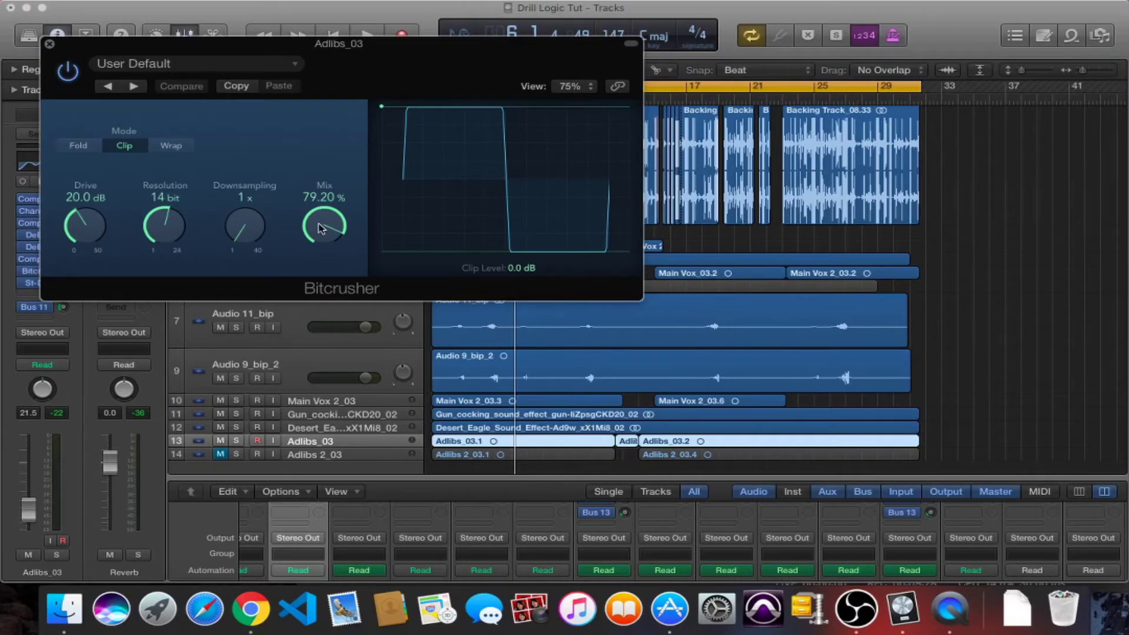
pyautogui.click(50, 44)
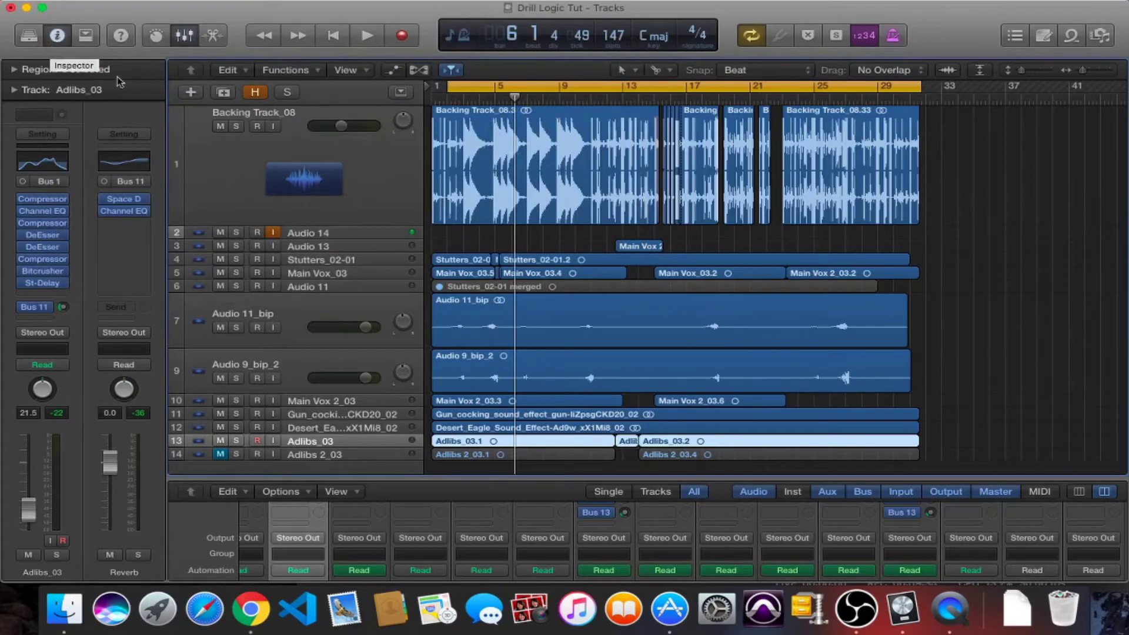
pyautogui.click(309, 261)
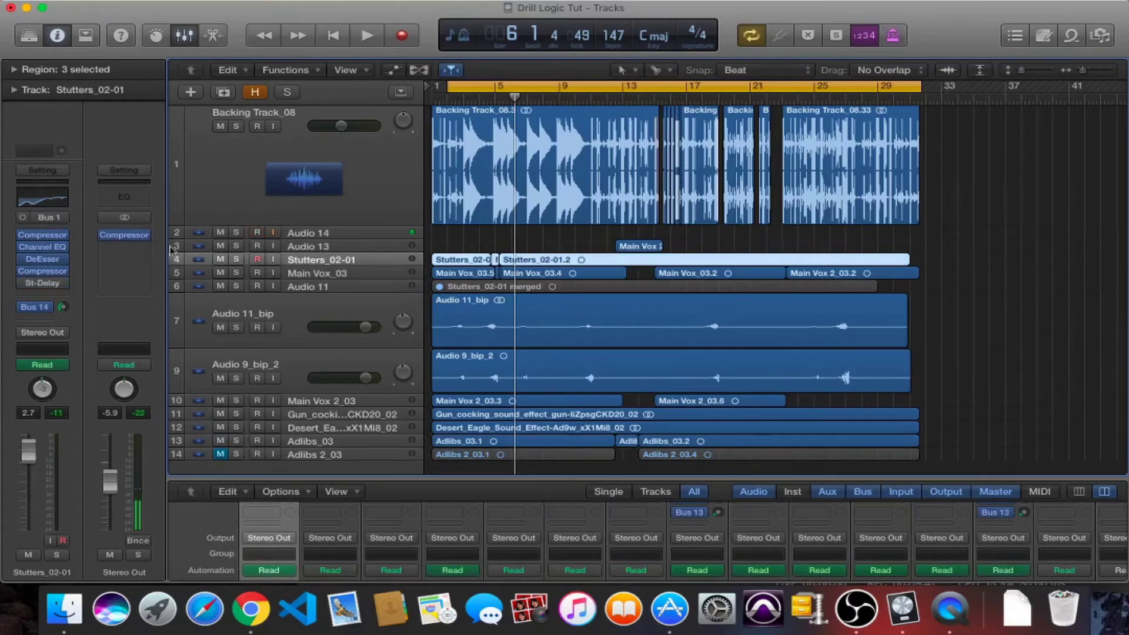
pyautogui.click(45, 250)
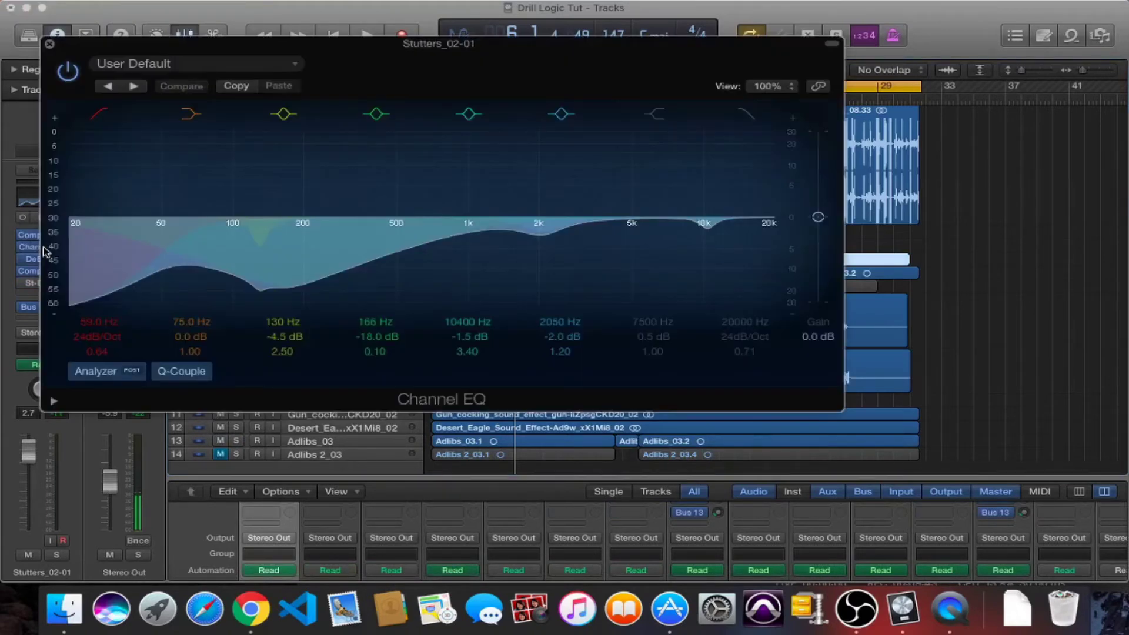
pyautogui.click(50, 44)
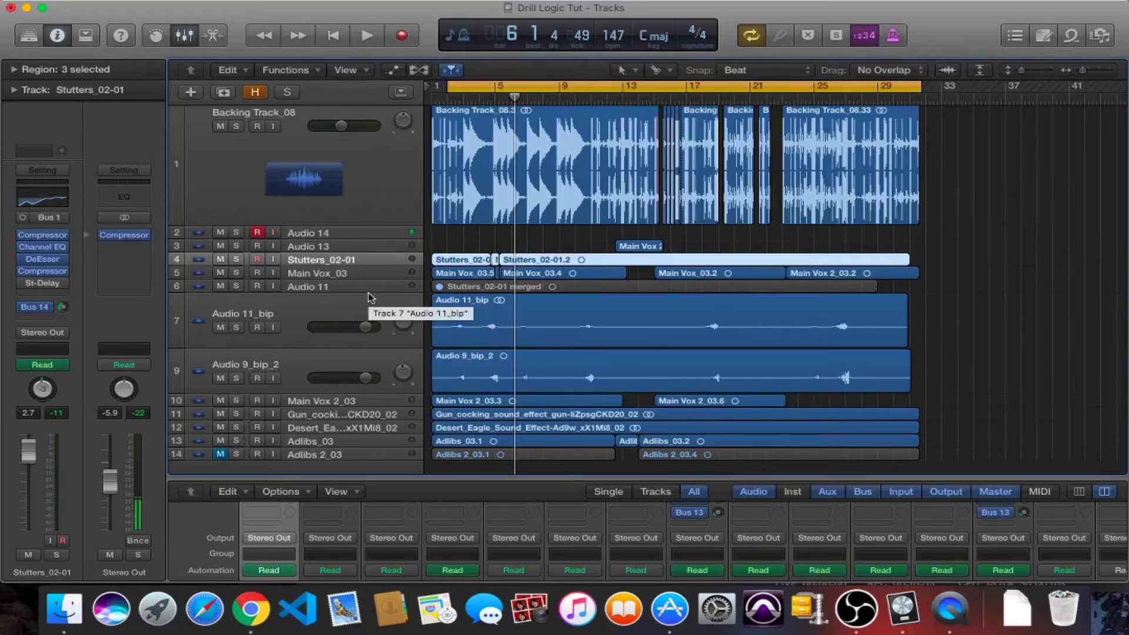
# Step: Mute Backing Track_08 and Main Vox_03, then start playback from the beginning
pyautogui.click(220, 126)
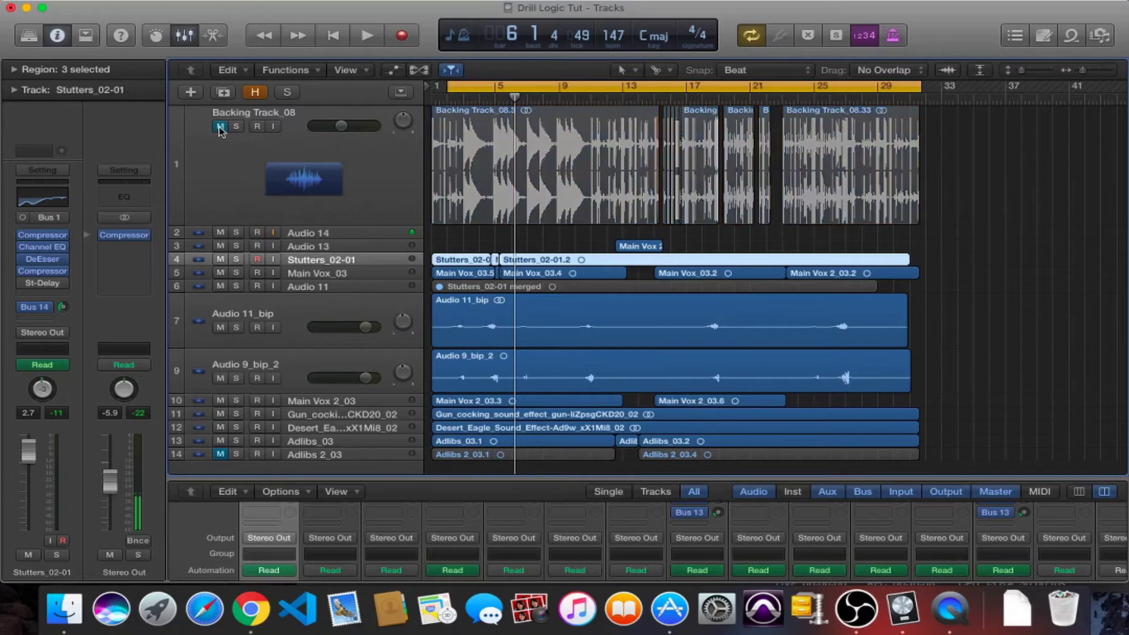
pyautogui.click(221, 274)
pyautogui.press('Return')
pyautogui.press('space')
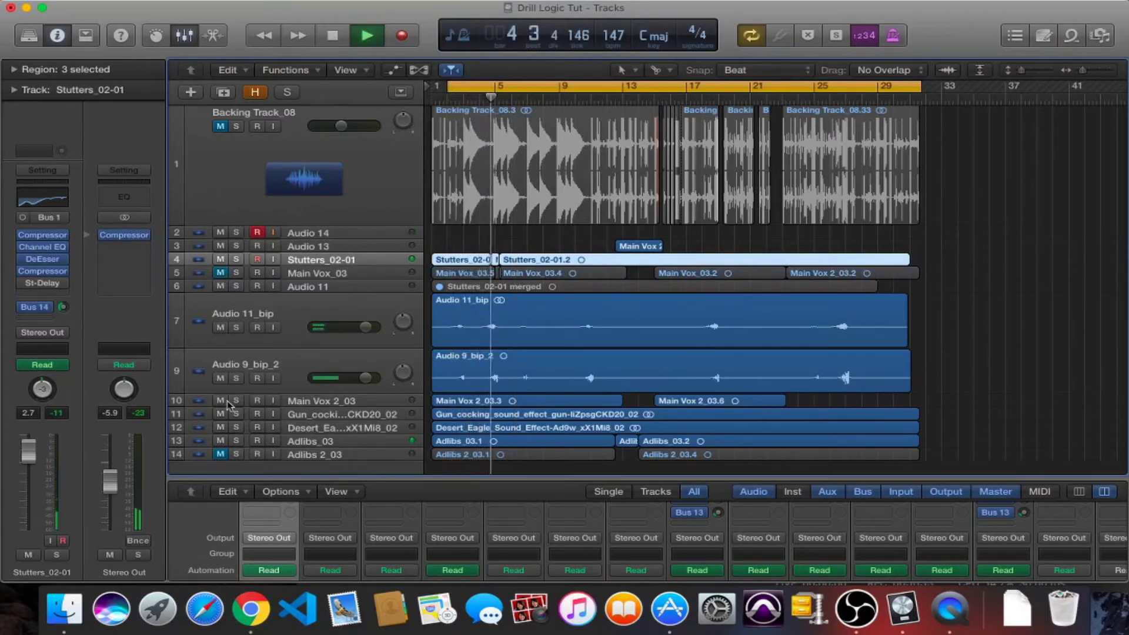
# Step: Mute Adlibs_03 during playback, stop, and select the Stutters_02-01 merged region
pyautogui.click(220, 441)
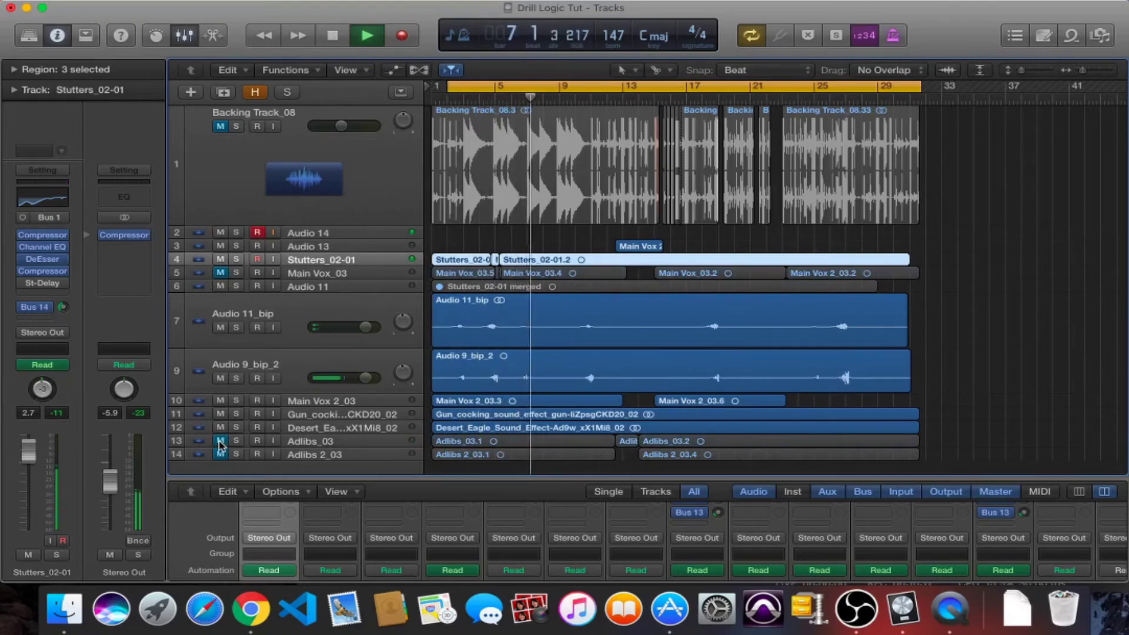
pyautogui.press('space')
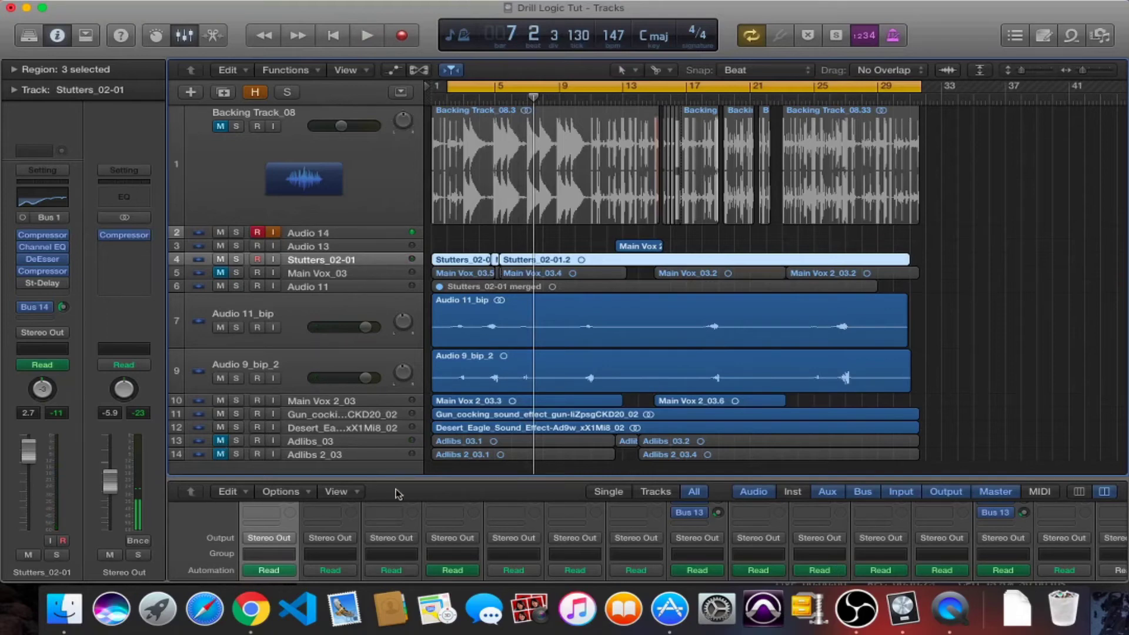
pyautogui.click(487, 287)
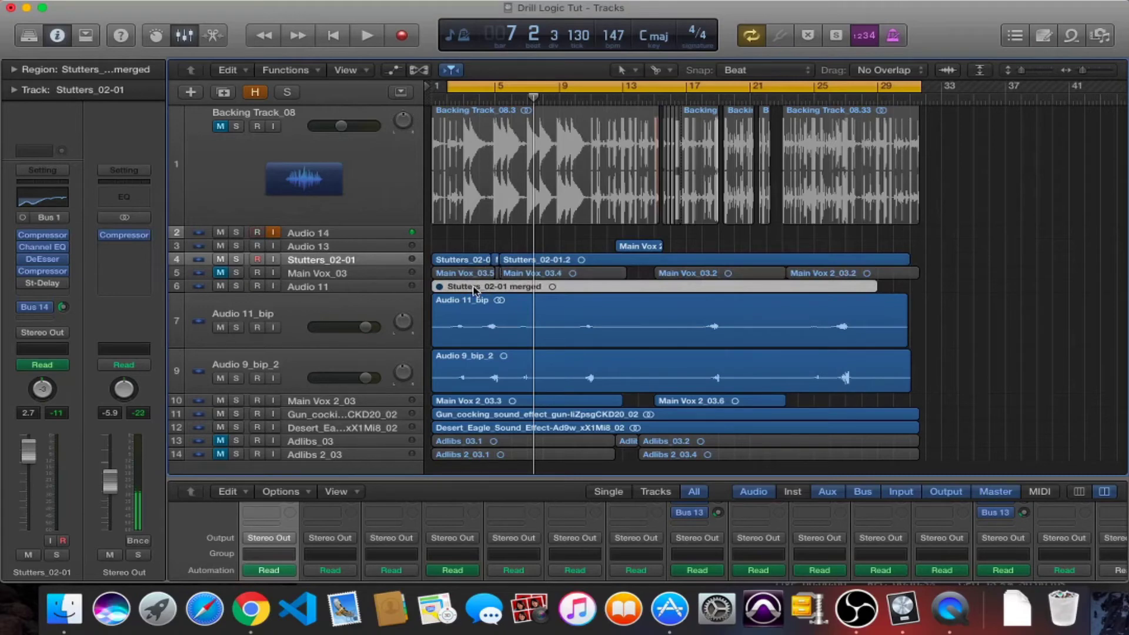
# Step: Open the Stutters_02-01 audio file without reversing it, select its track regions, and restore the Mixer
pyautogui.doubleClick(486, 290)
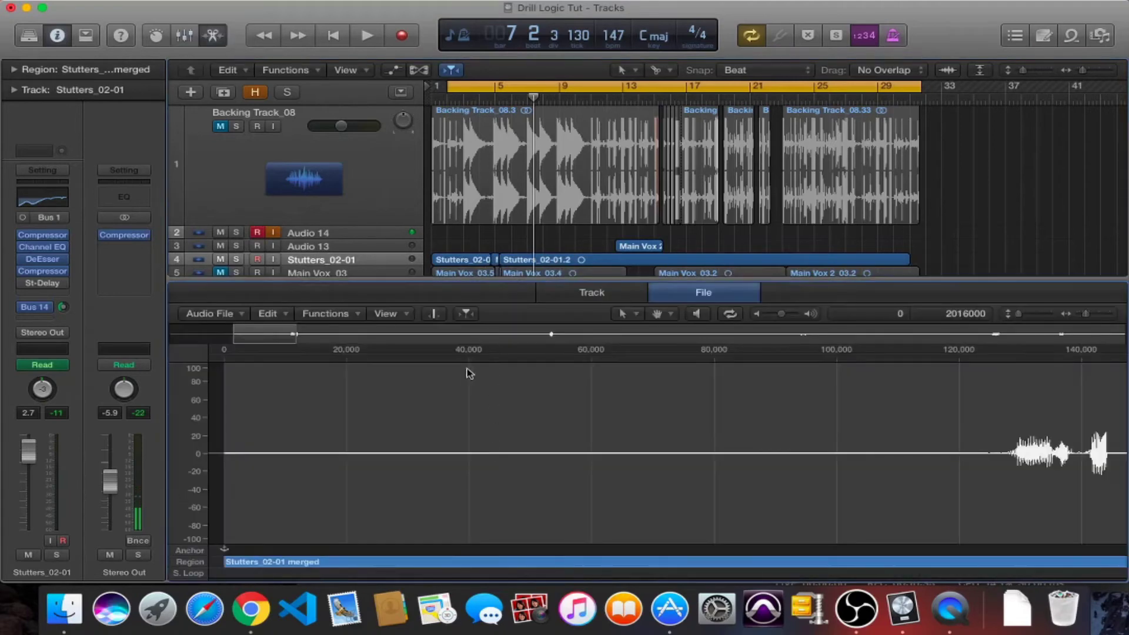
pyautogui.click(351, 315)
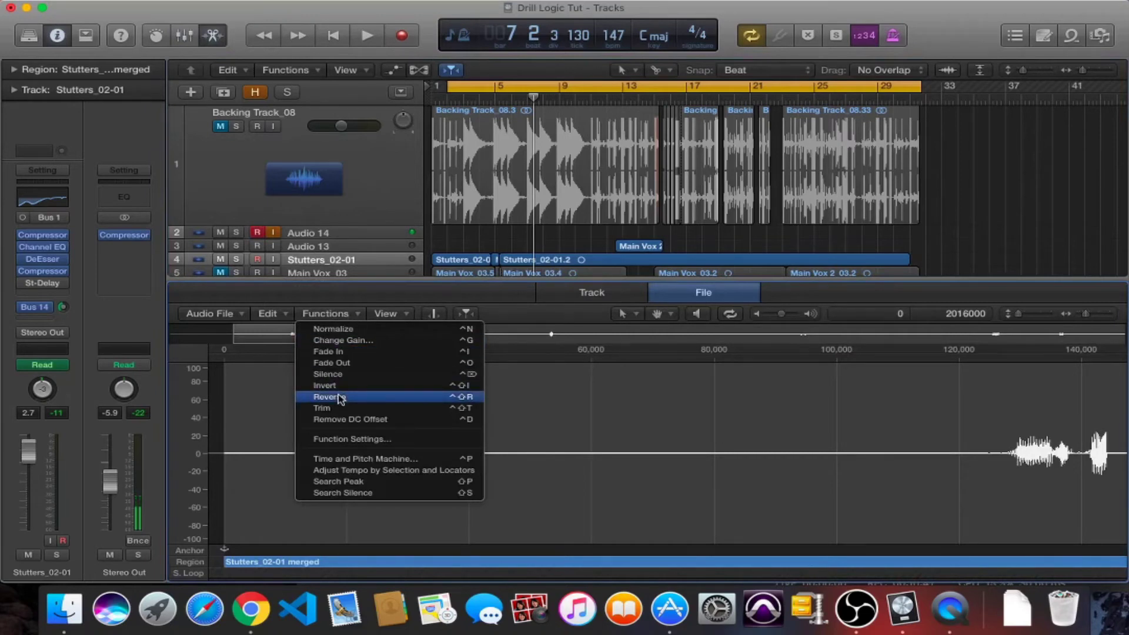
pyautogui.click(360, 210)
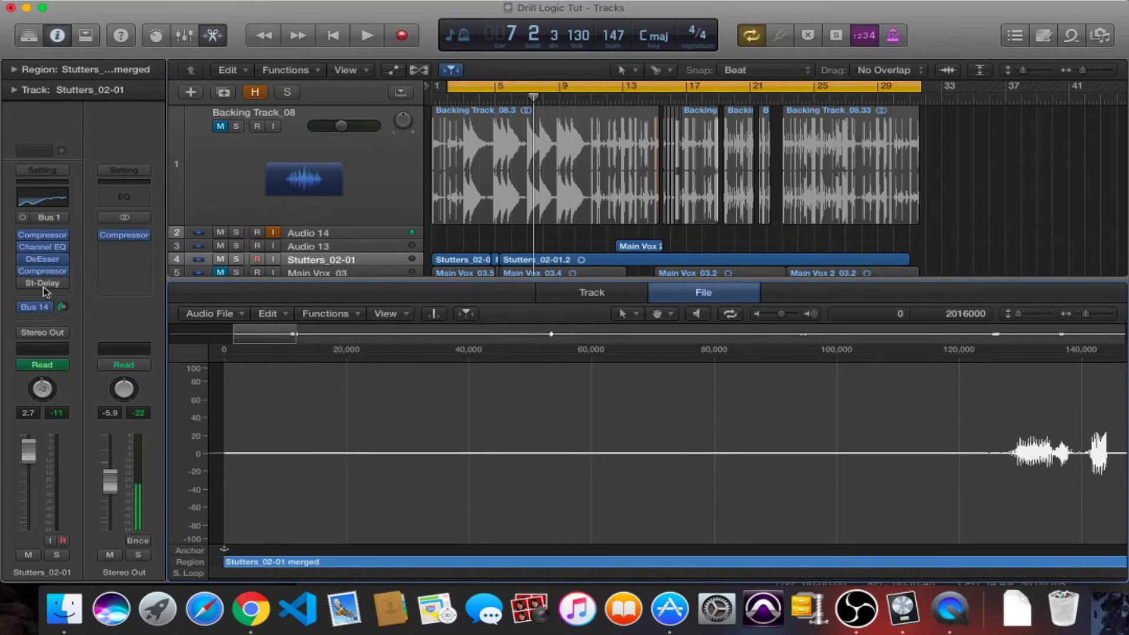
pyautogui.click(304, 263)
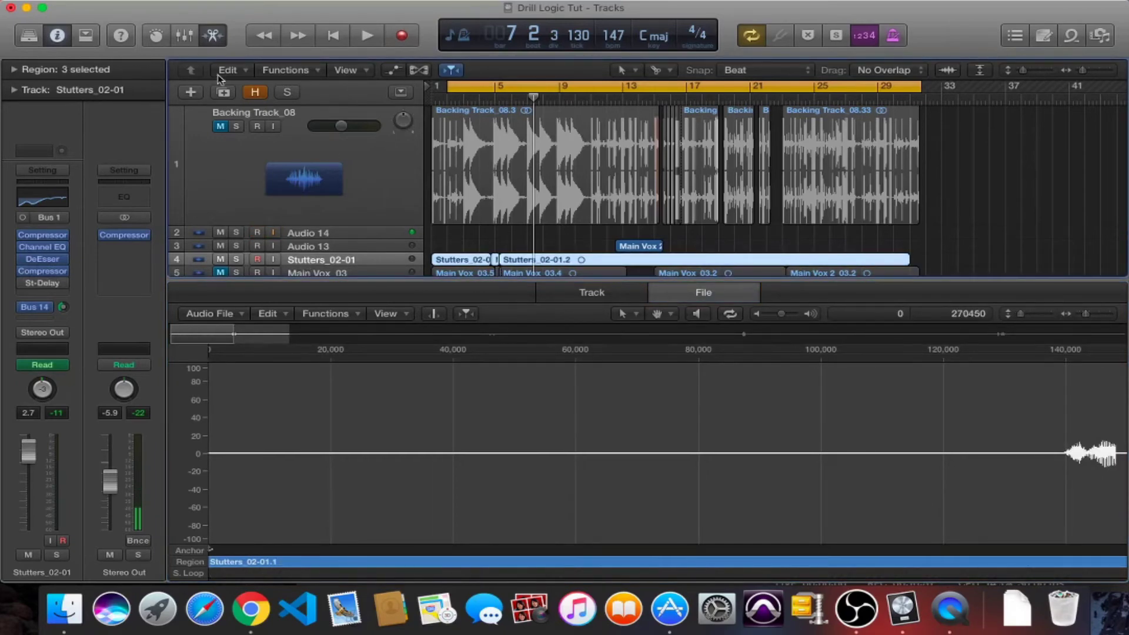
pyautogui.click(188, 42)
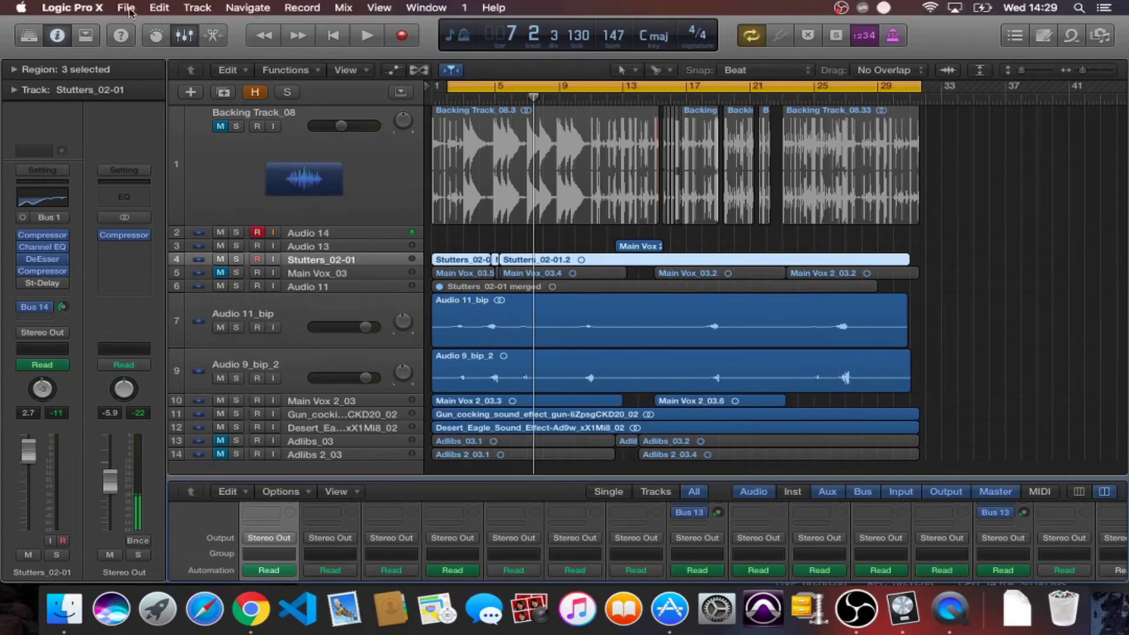
# Step: Bounce Stutters_02-01 with File > Bounce > Track in Place, then select the Audio 11_bip track
pyautogui.click(126, 8)
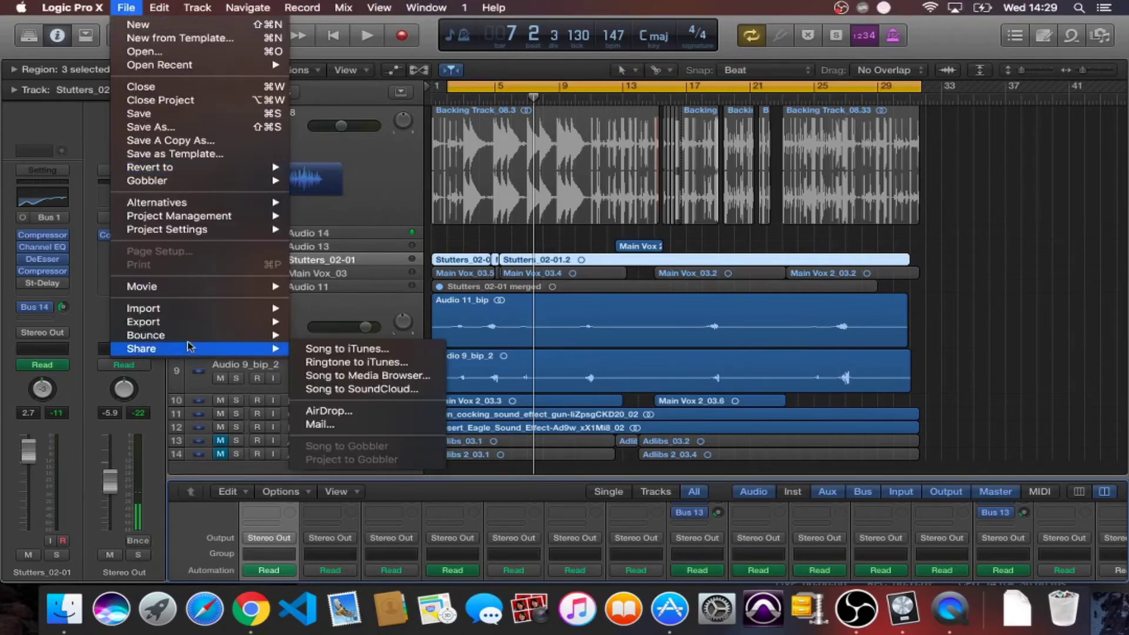
pyautogui.moveTo(194, 336)
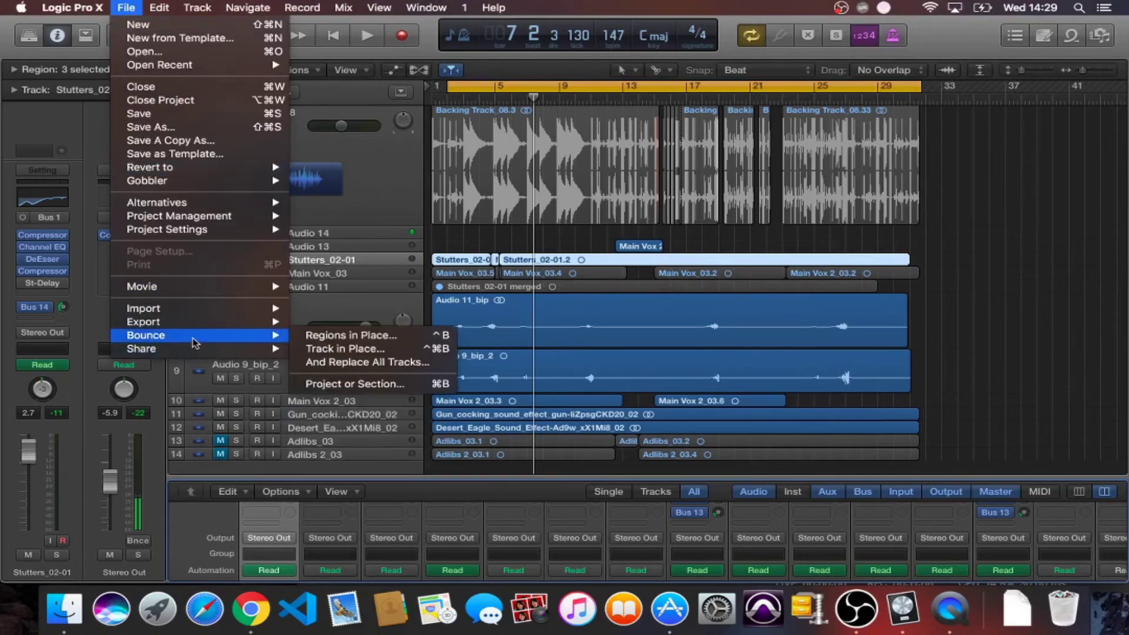
pyautogui.click(321, 349)
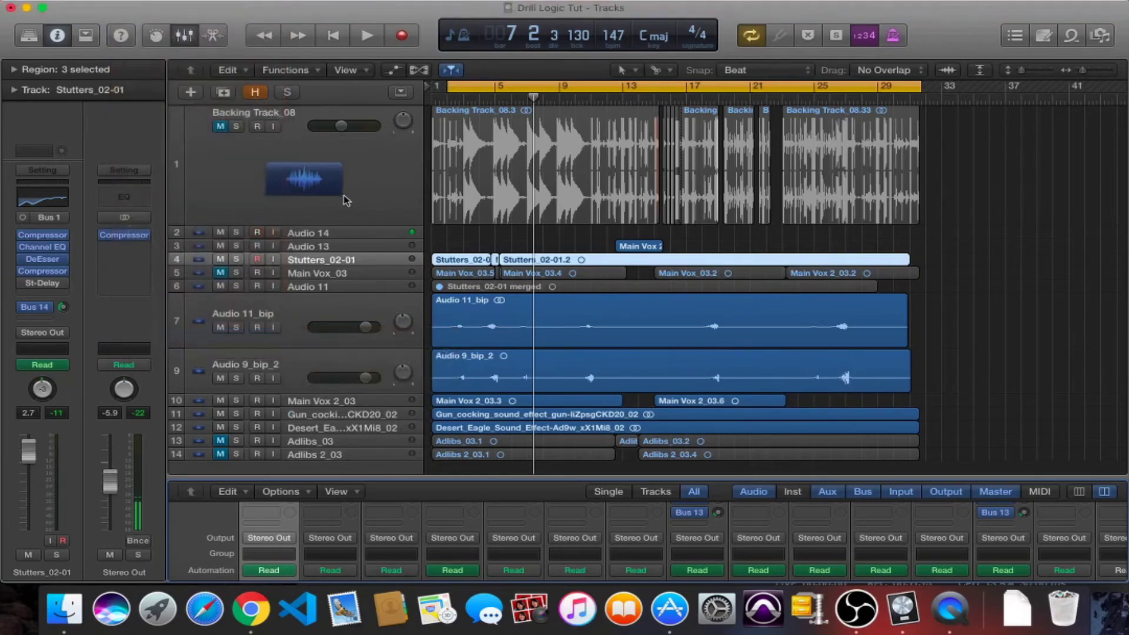
pyautogui.click(475, 325)
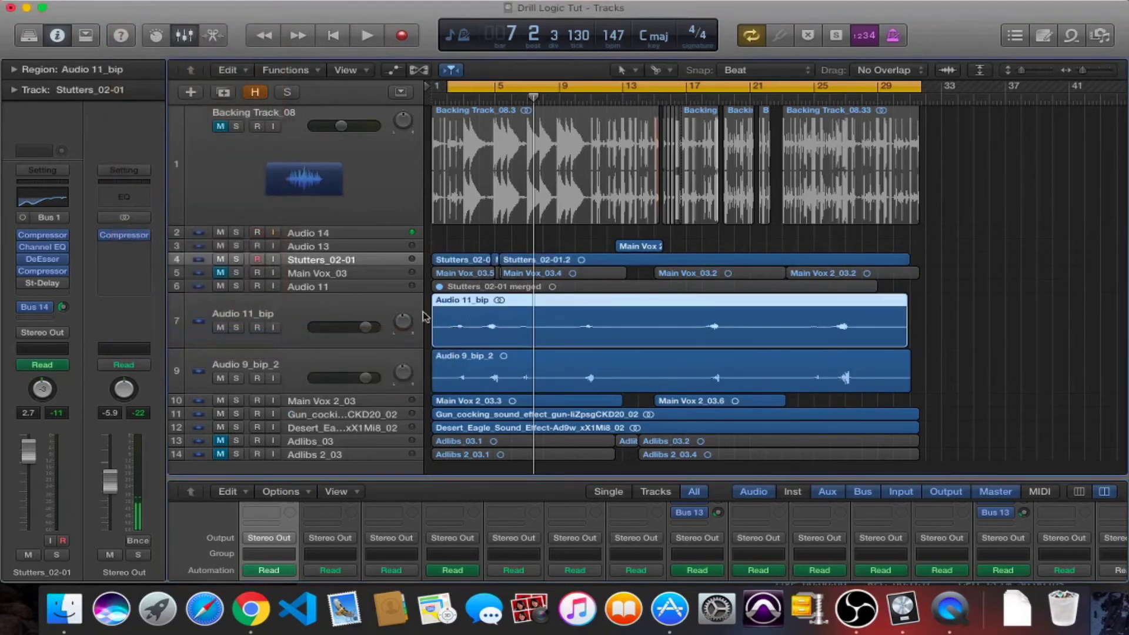
pyautogui.click(379, 307)
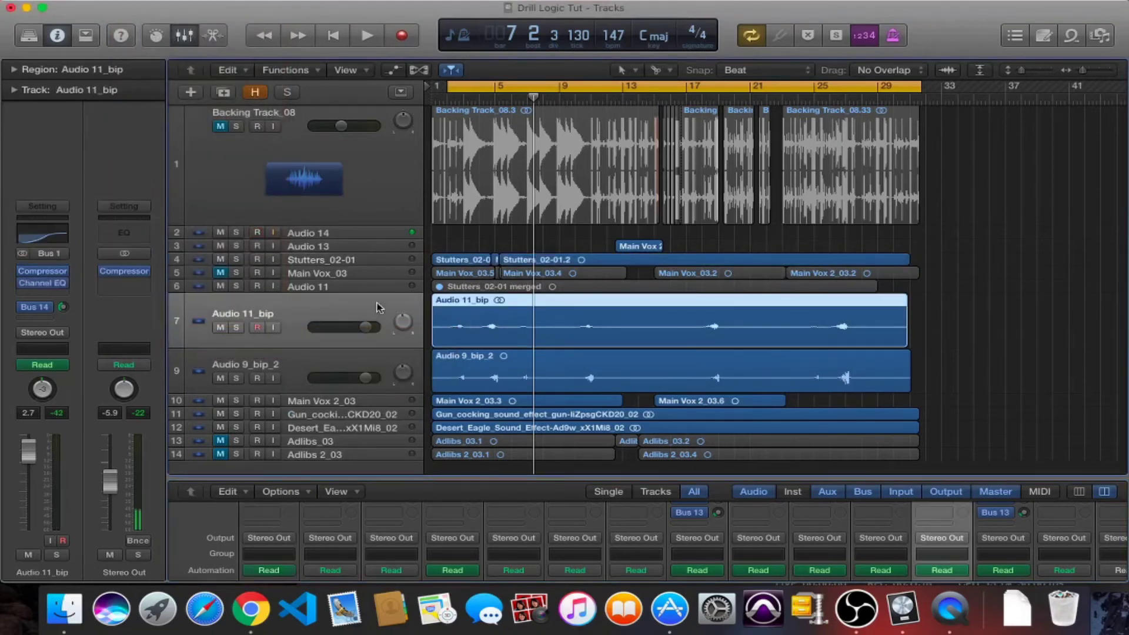
# Step: Open Audio 11_bip's audio file in the file editor and leave its waveform unreversed
pyautogui.doubleClick(490, 328)
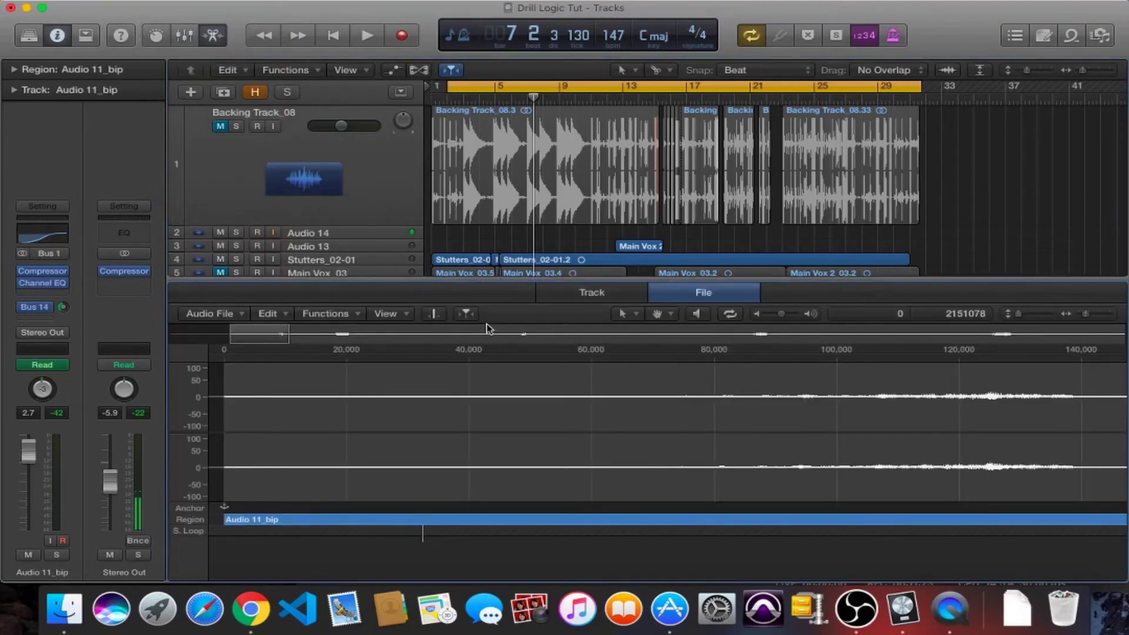
pyautogui.click(344, 316)
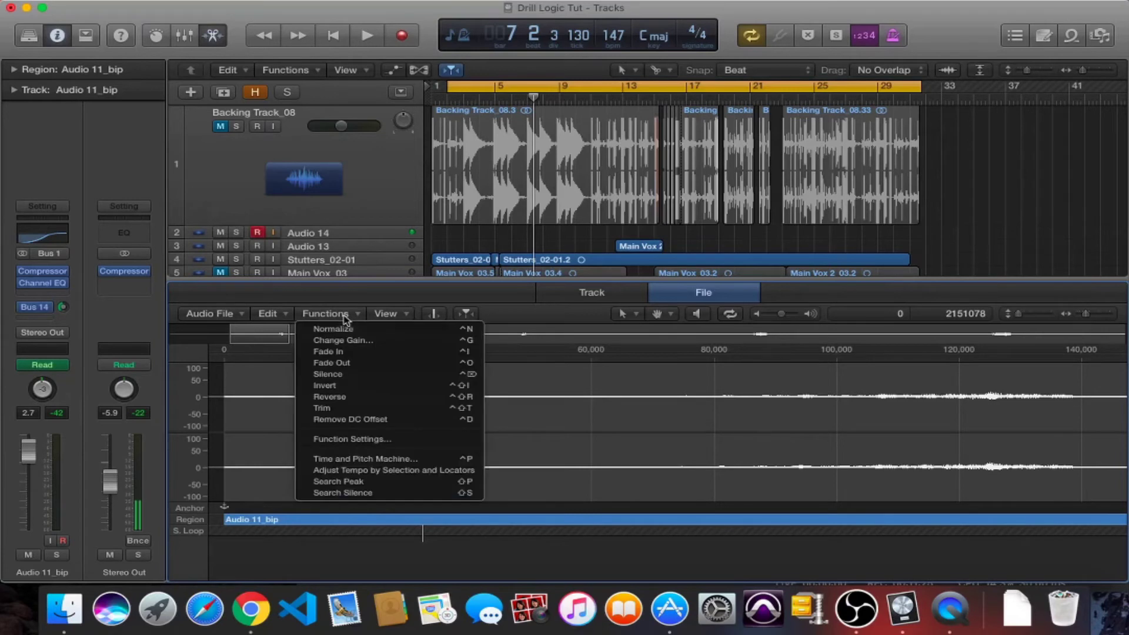
pyautogui.click(427, 22)
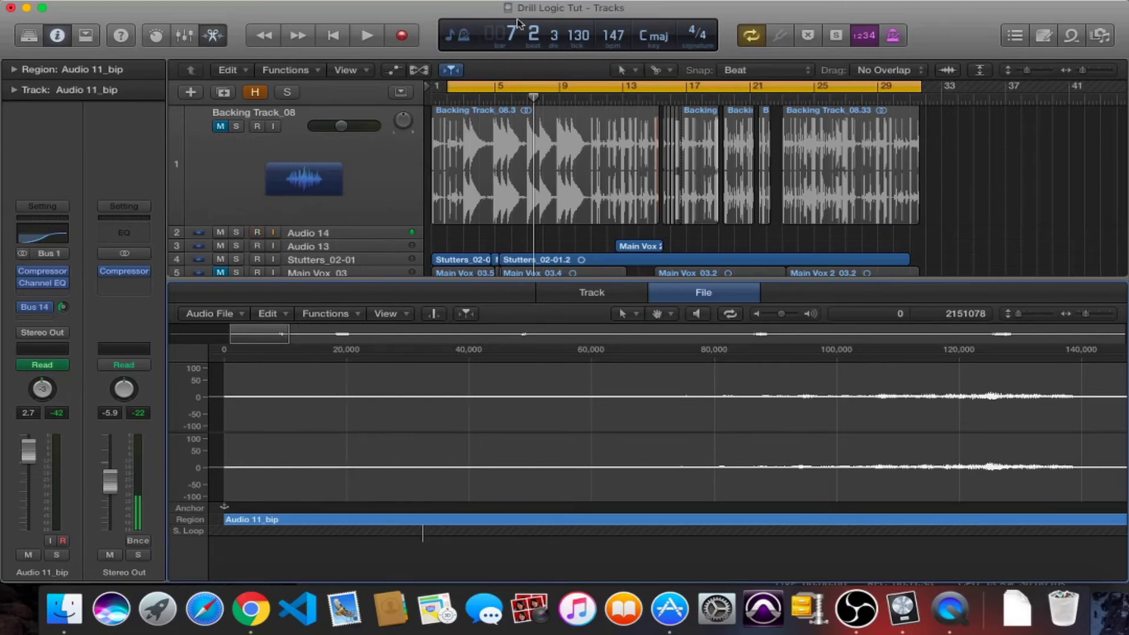
pyautogui.scroll(-3, 335, 195)
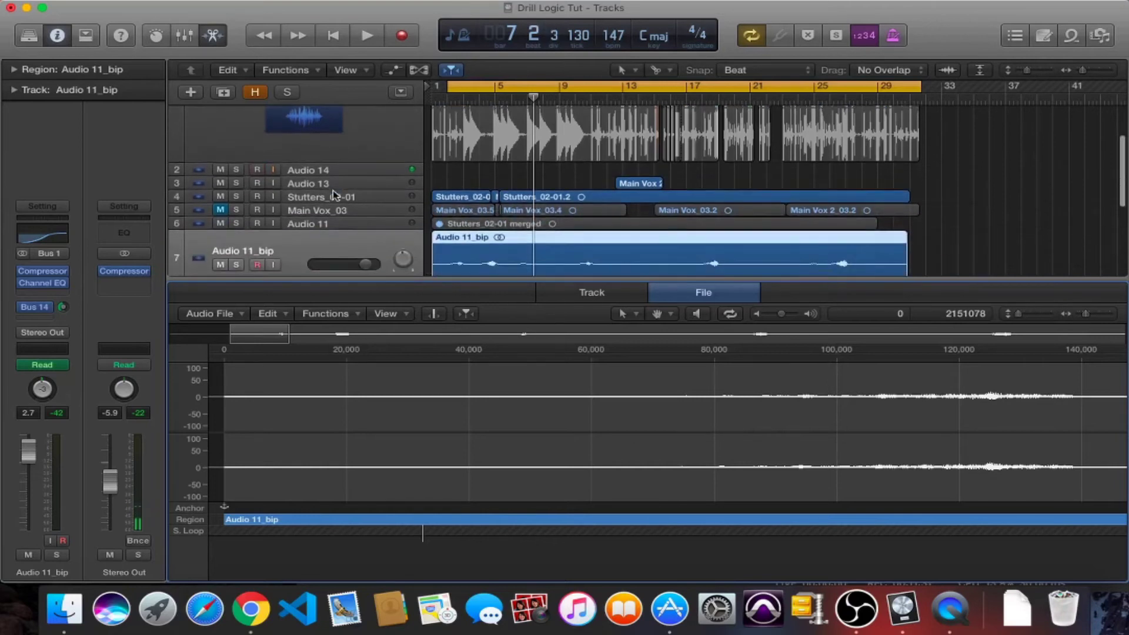
pyautogui.scroll(-3, 335, 196)
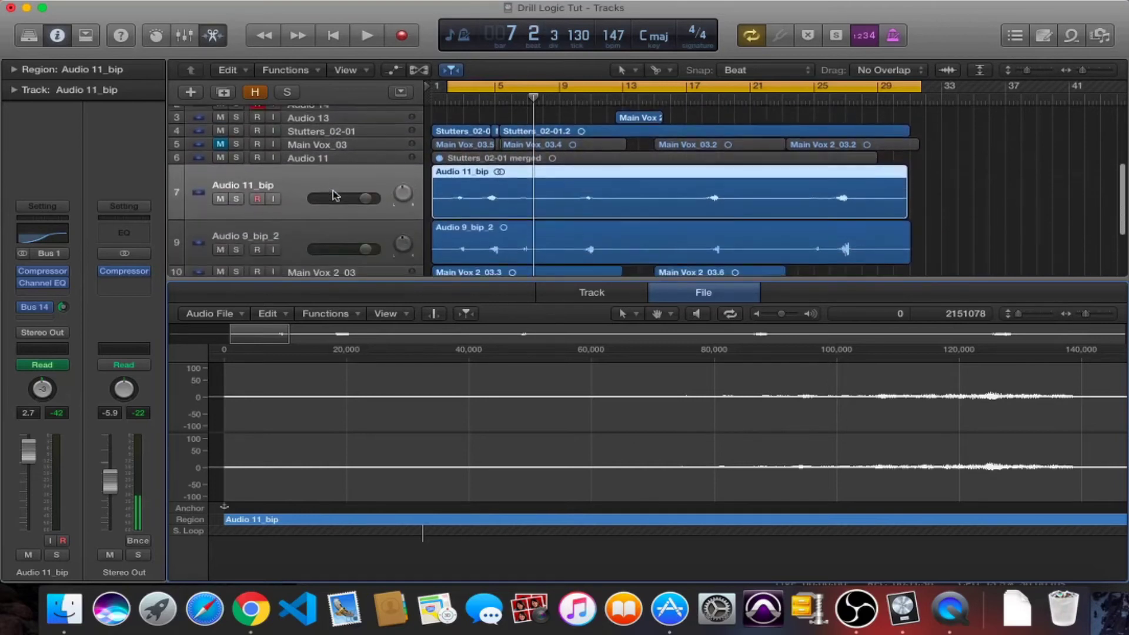
# Step: Select the Audio 11 track, check its St-Delay insert settings, then close the plug-in window
pyautogui.click(296, 232)
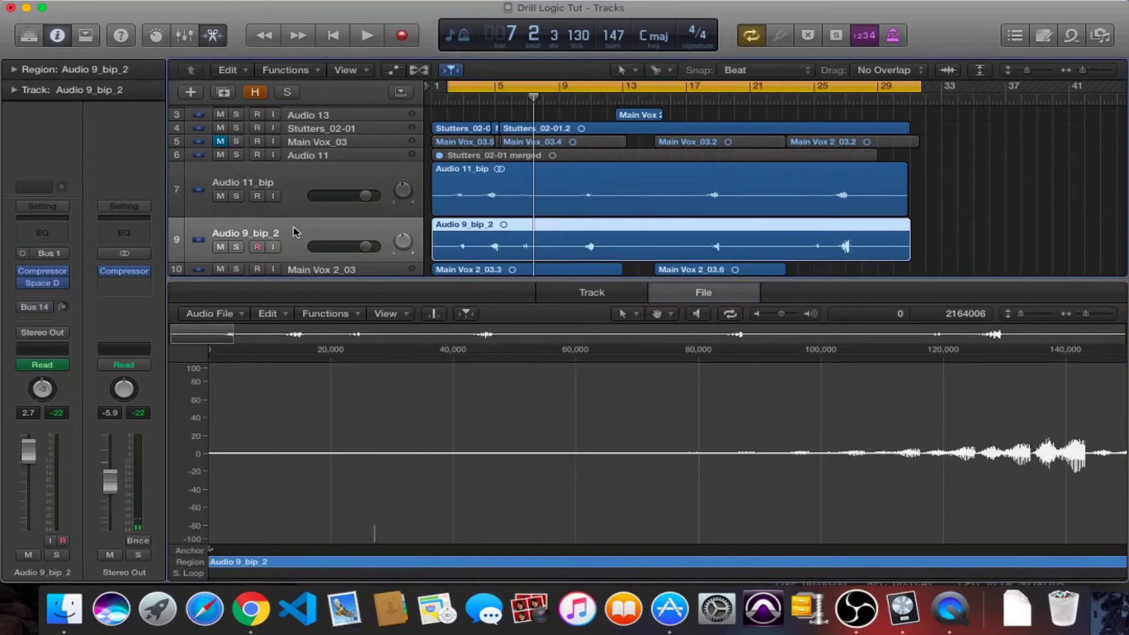
pyautogui.click(321, 155)
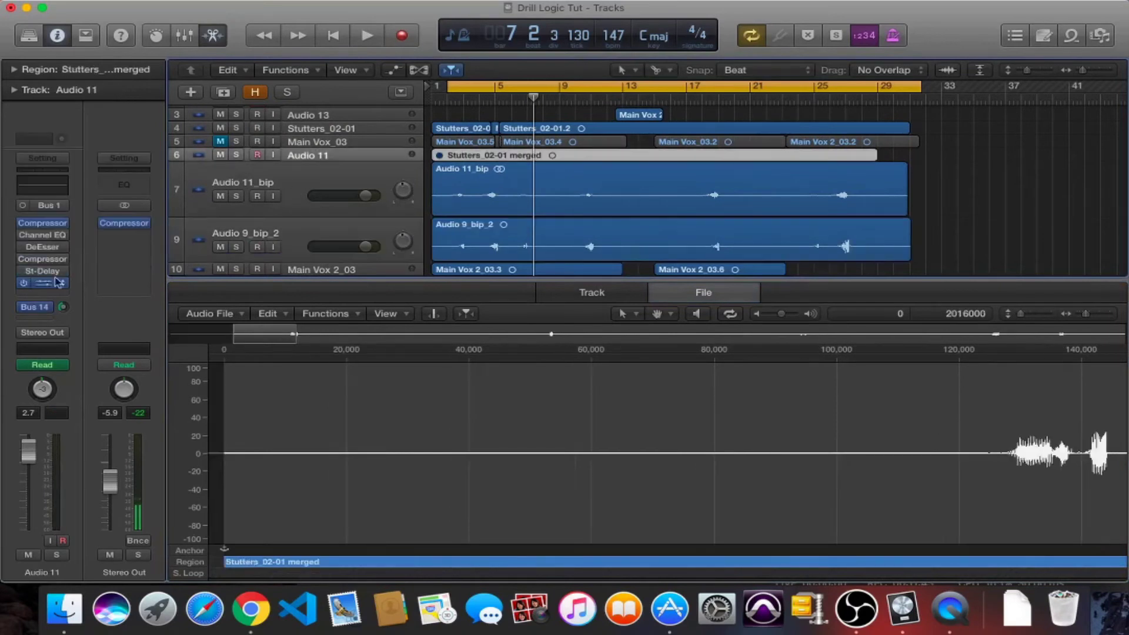
pyautogui.moveTo(49, 288)
pyautogui.click(43, 271)
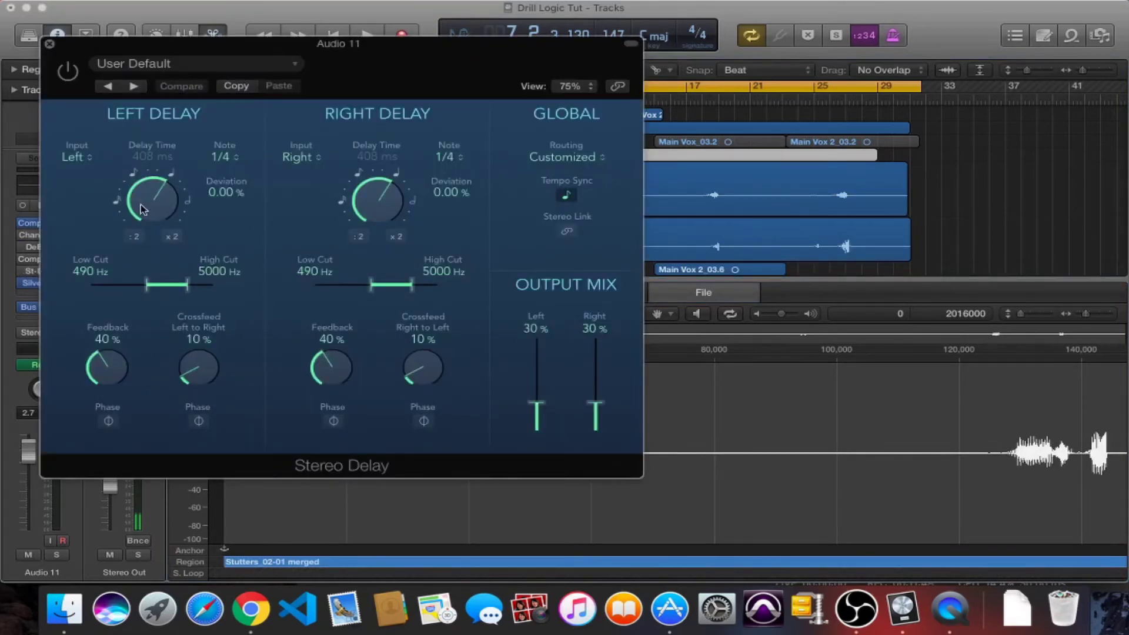
pyautogui.click(50, 45)
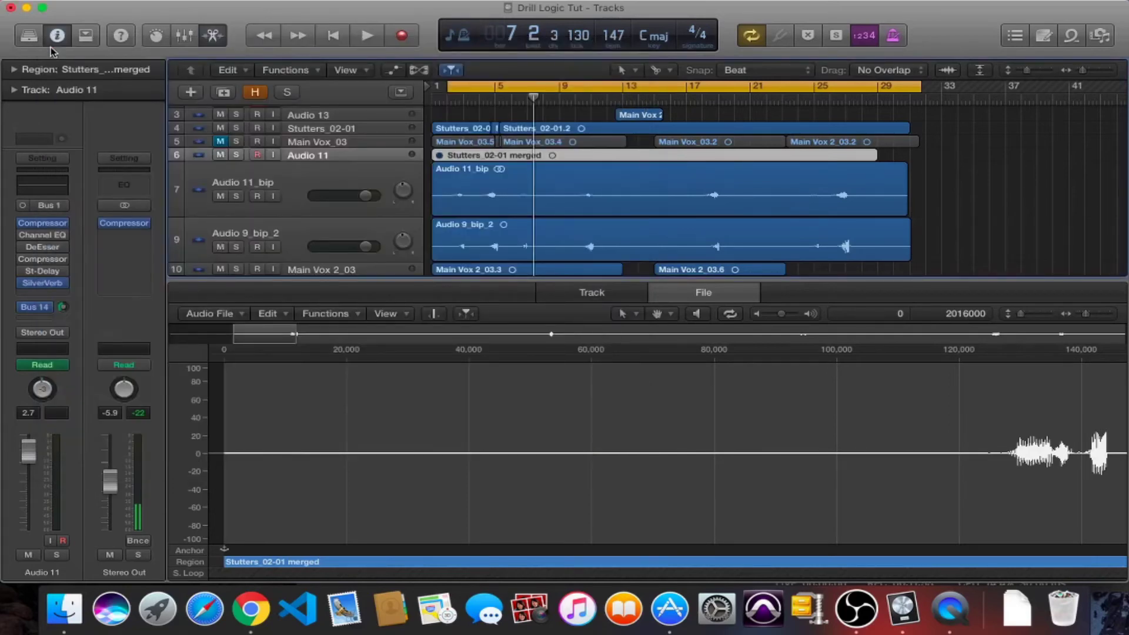
# Step: Unmute Backing Track_08, open its AutoFilter (39% cutoff, 80% resonance) and show its automation lane
pyautogui.scroll(5, 420, 159)
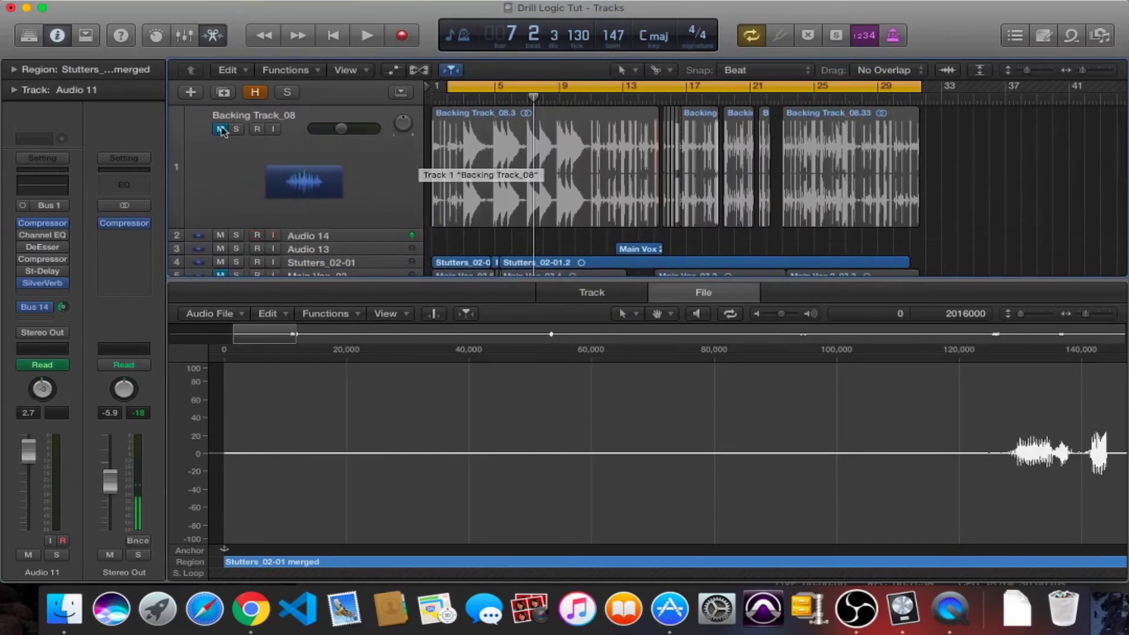
pyautogui.click(407, 162)
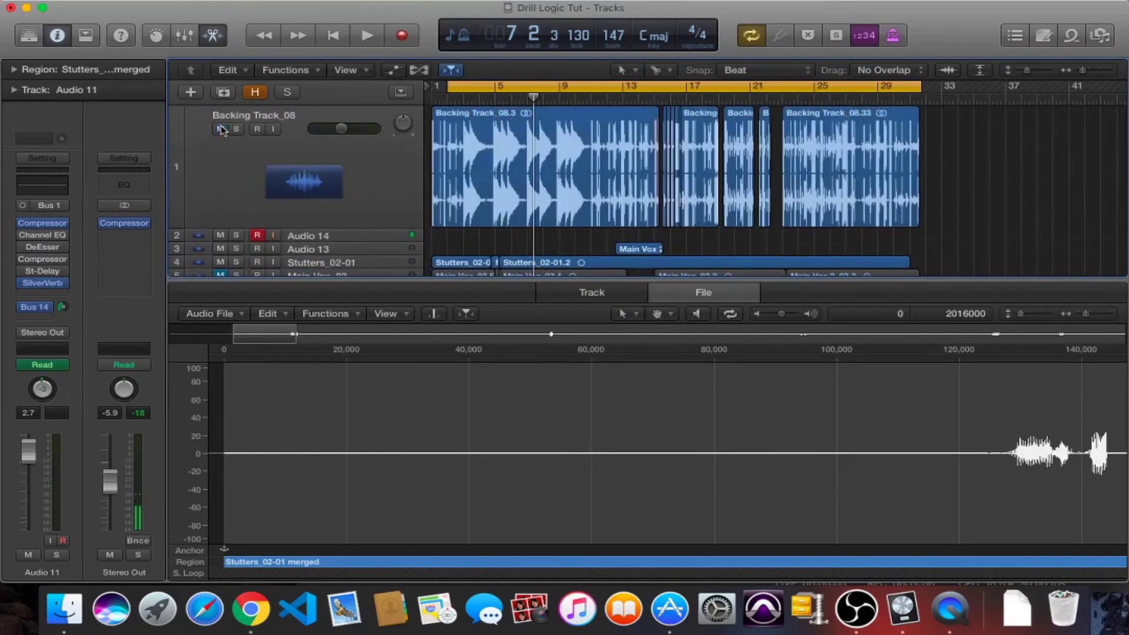
pyautogui.click(387, 172)
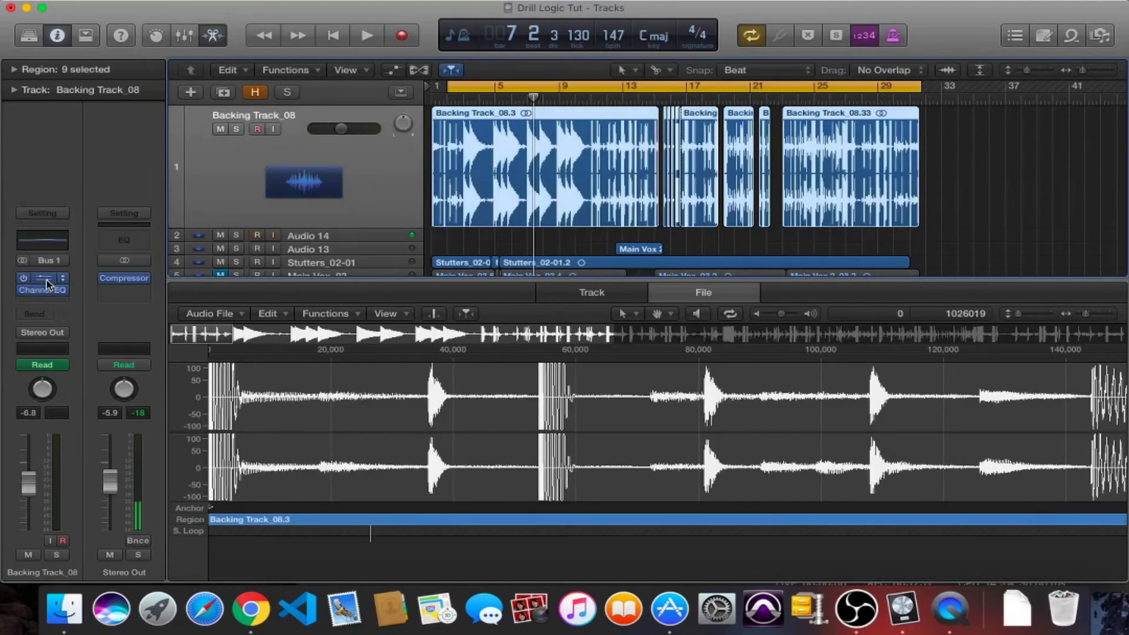
pyautogui.click(46, 285)
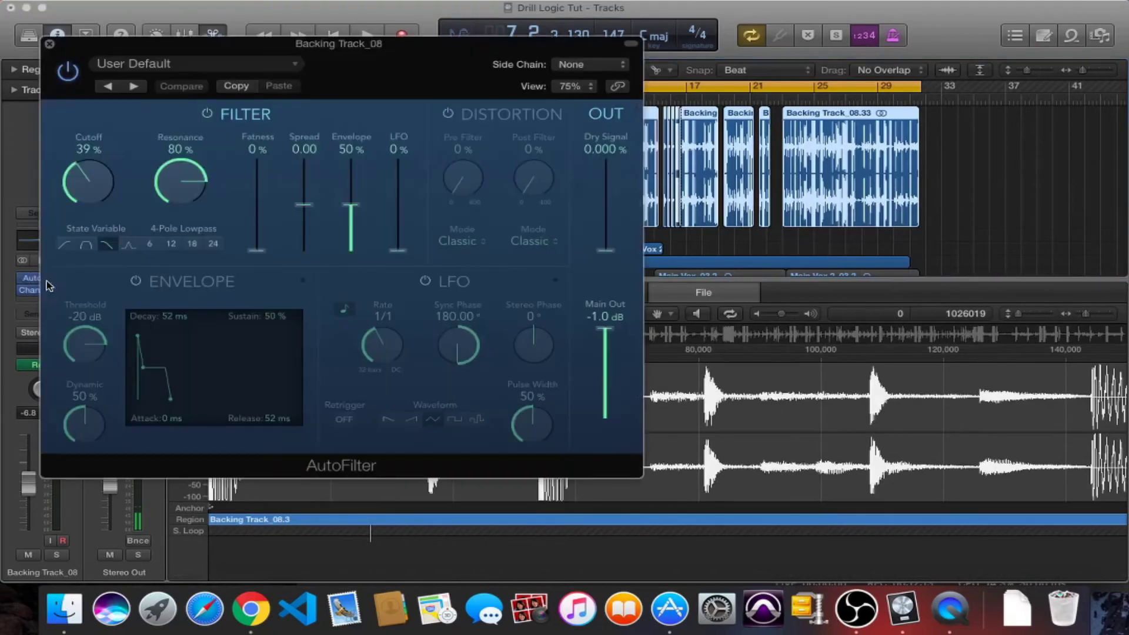
pyautogui.moveTo(213, 56); pyautogui.dragTo(459, 305)
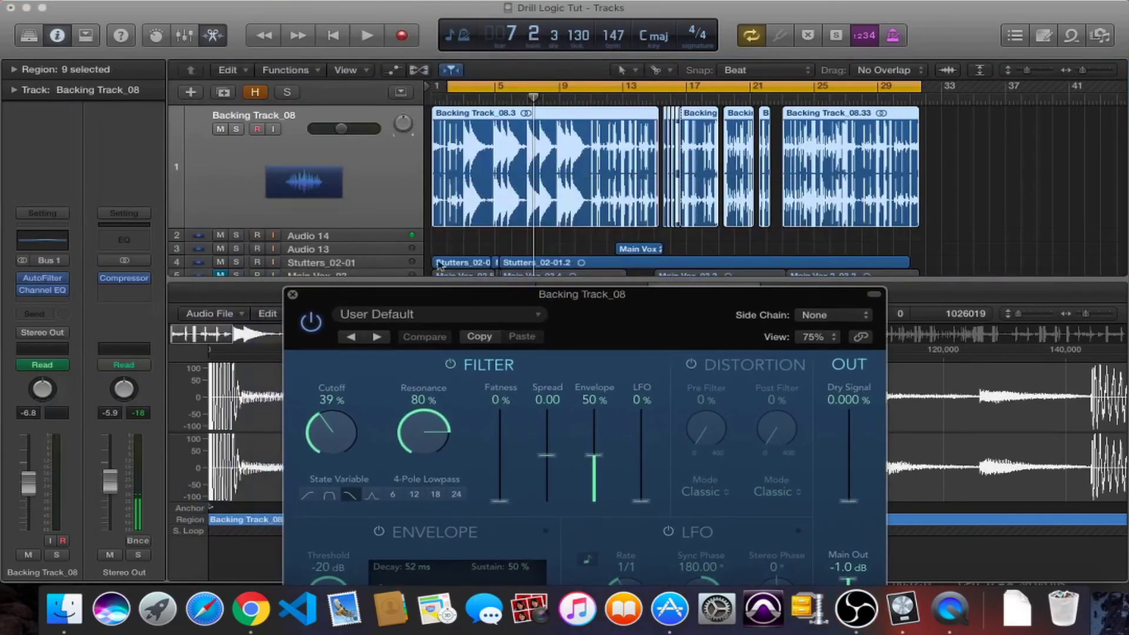
pyautogui.click(394, 71)
# Step: Display the 1 AutoFilter: Cutoff automation on Backing Track_08 and play back the sweep
pyautogui.click(351, 148)
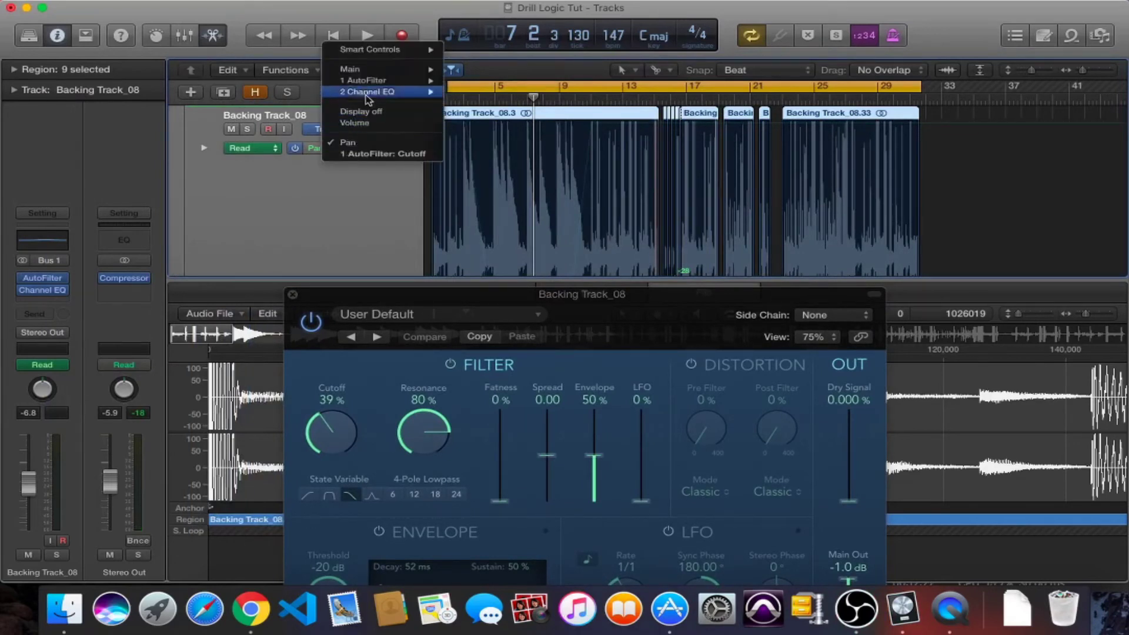
pyautogui.click(373, 154)
pyautogui.scroll(-2, 388, 214)
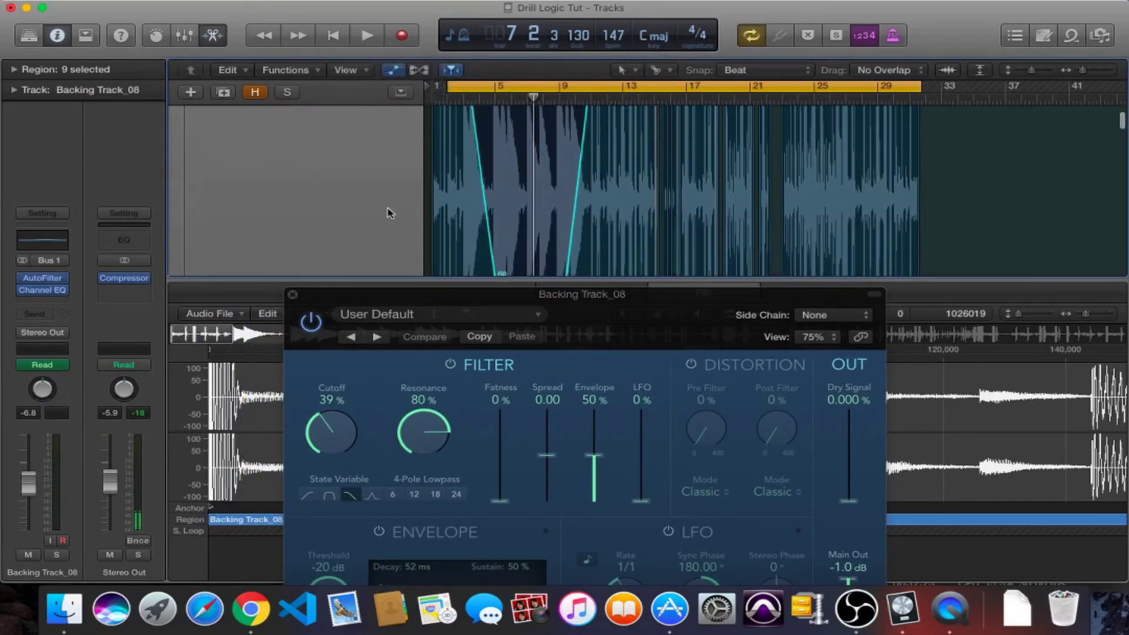
pyautogui.scroll(2, 388, 213)
pyautogui.scroll(-2, 388, 213)
pyautogui.scroll(-3, 389, 213)
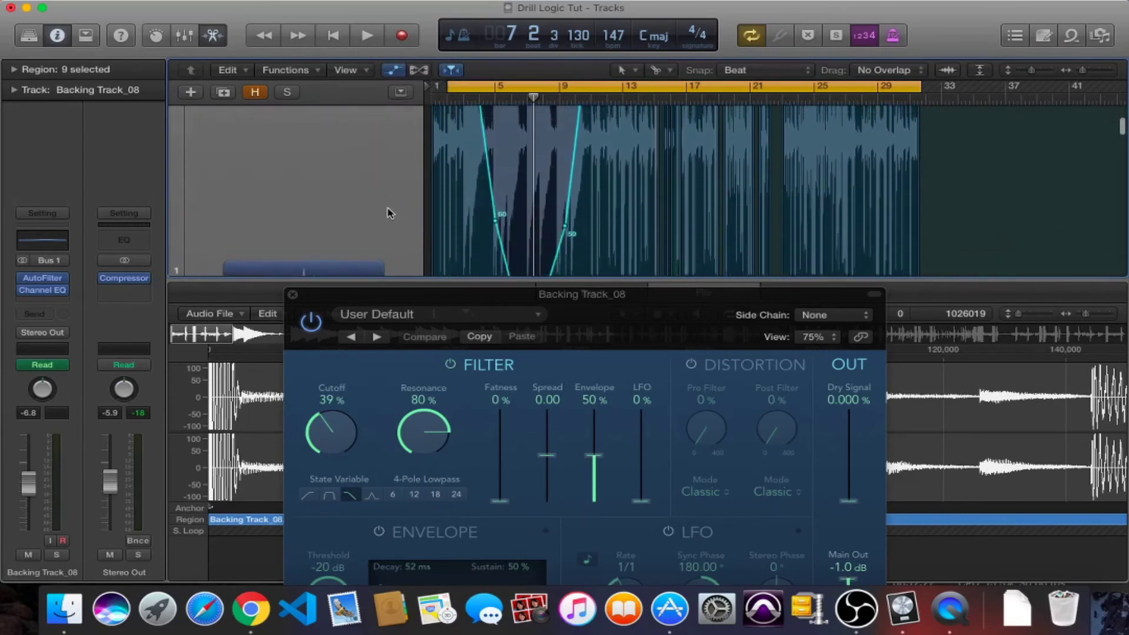
pyautogui.scroll(1, 388, 214)
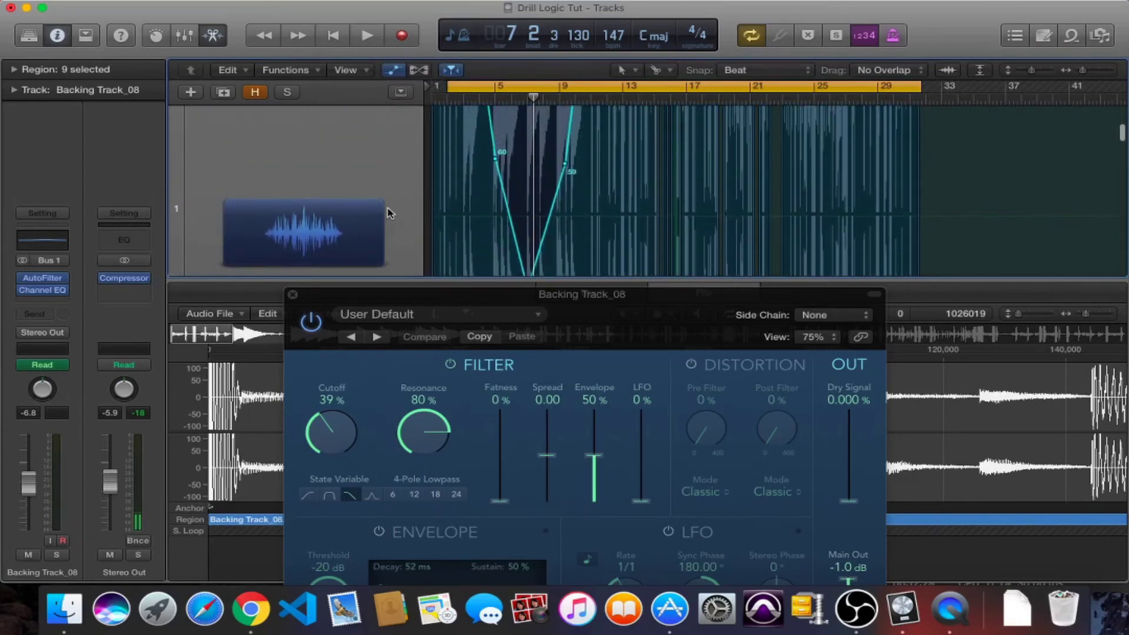
pyautogui.press('space')
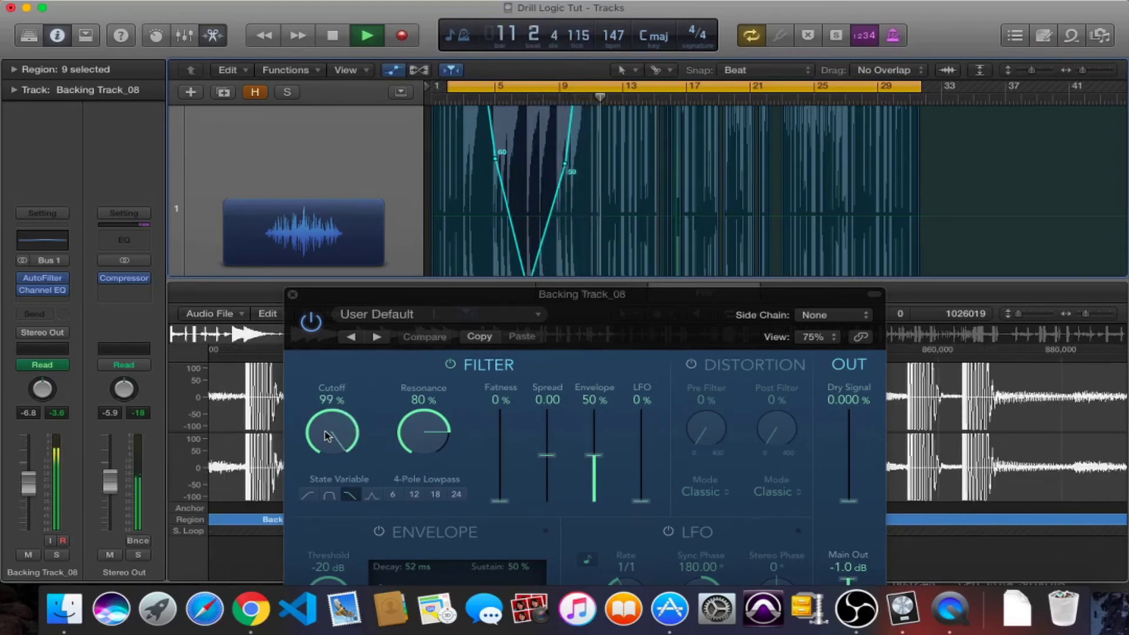
pyautogui.press('space')
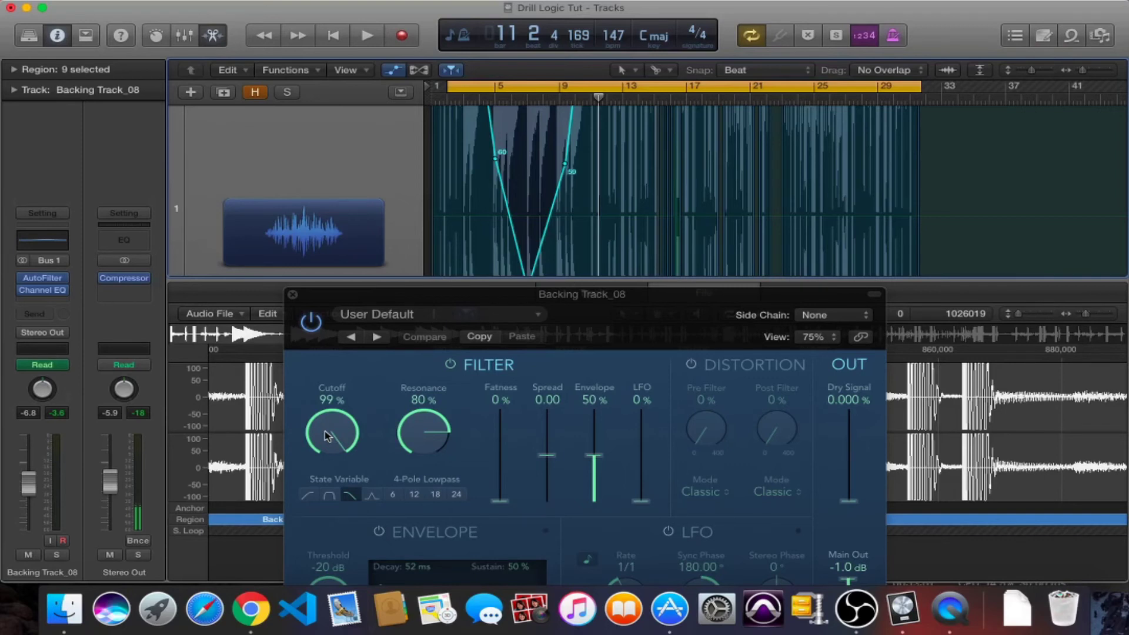
# Step: Close AutoFilter, enlarge the tracks area over the editor, hide automation lanes, and heighten track rows
pyautogui.click(292, 295)
pyautogui.scroll(5, 343, 212)
pyautogui.hscroll(4, 343, 212)
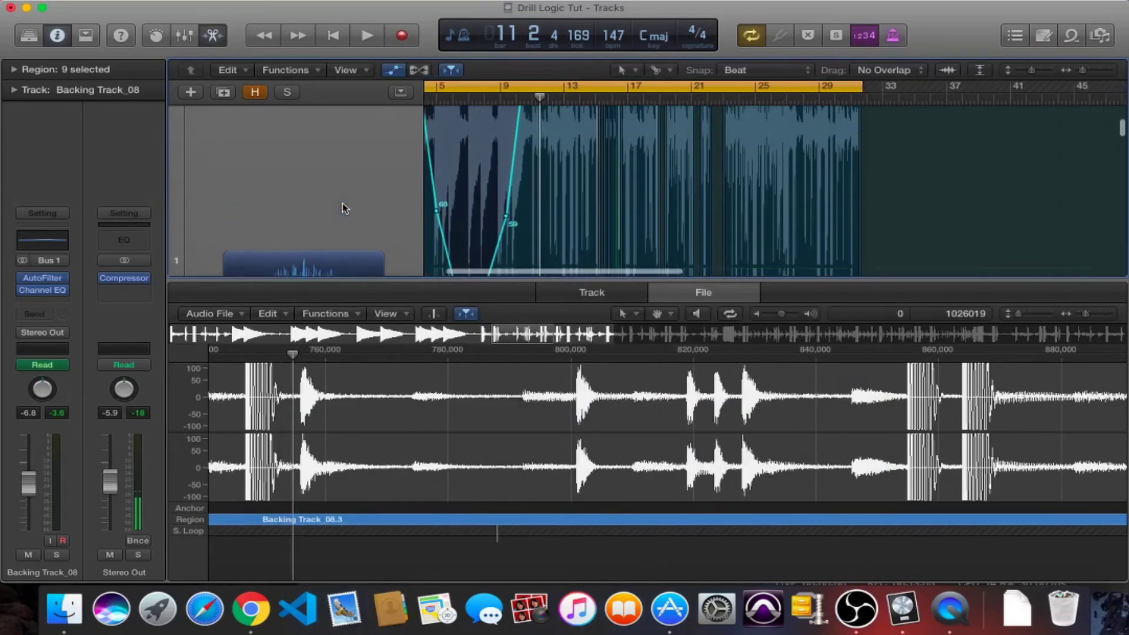
pyautogui.moveTo(391, 278); pyautogui.dragTo(375, 495)
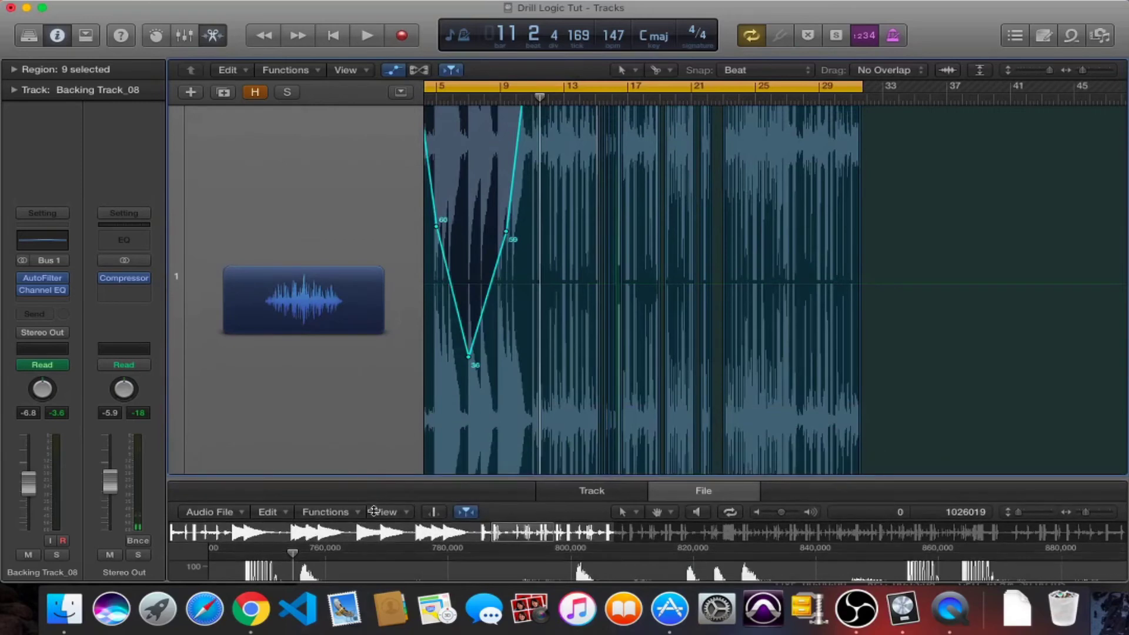
pyautogui.scroll(3, 487, 382)
pyautogui.scroll(2, 487, 381)
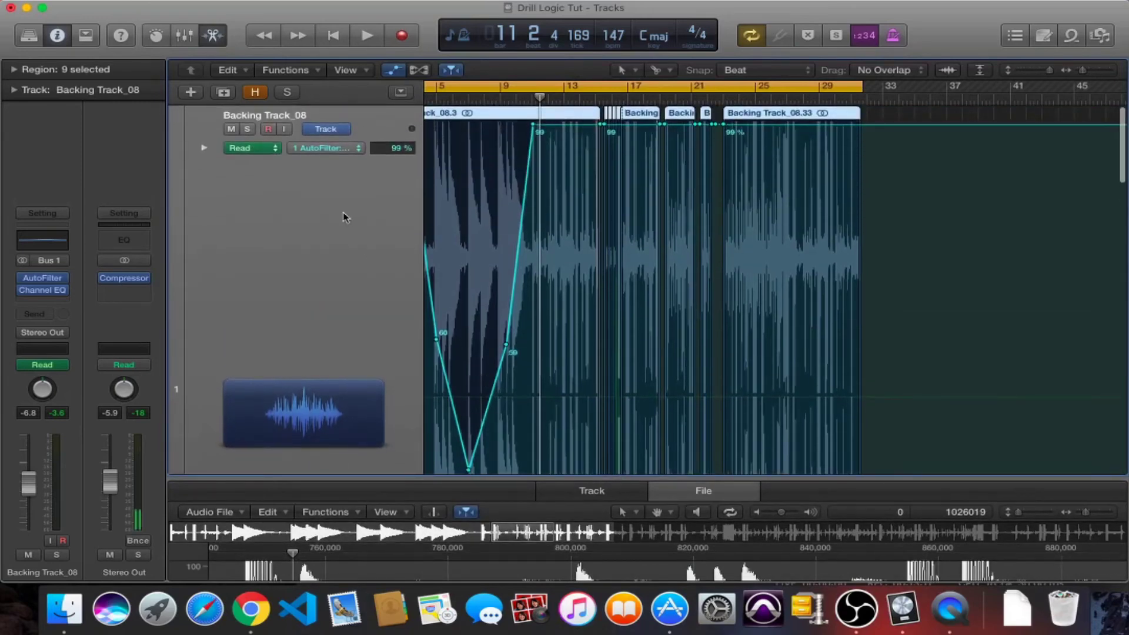
pyautogui.hscroll(2, 449, 216)
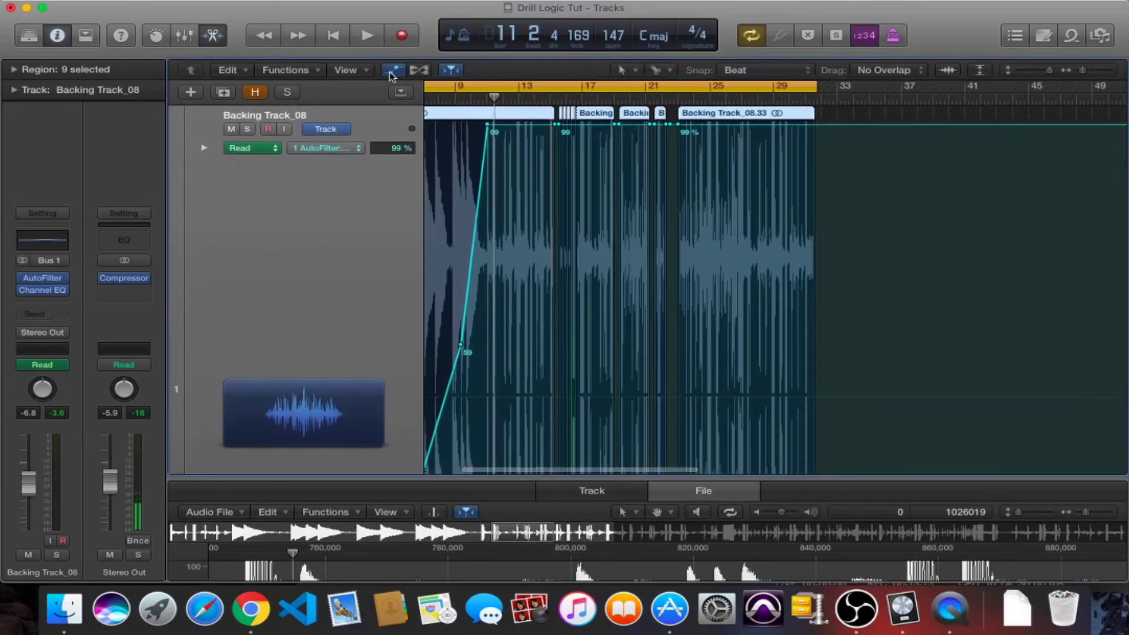
pyautogui.click(392, 70)
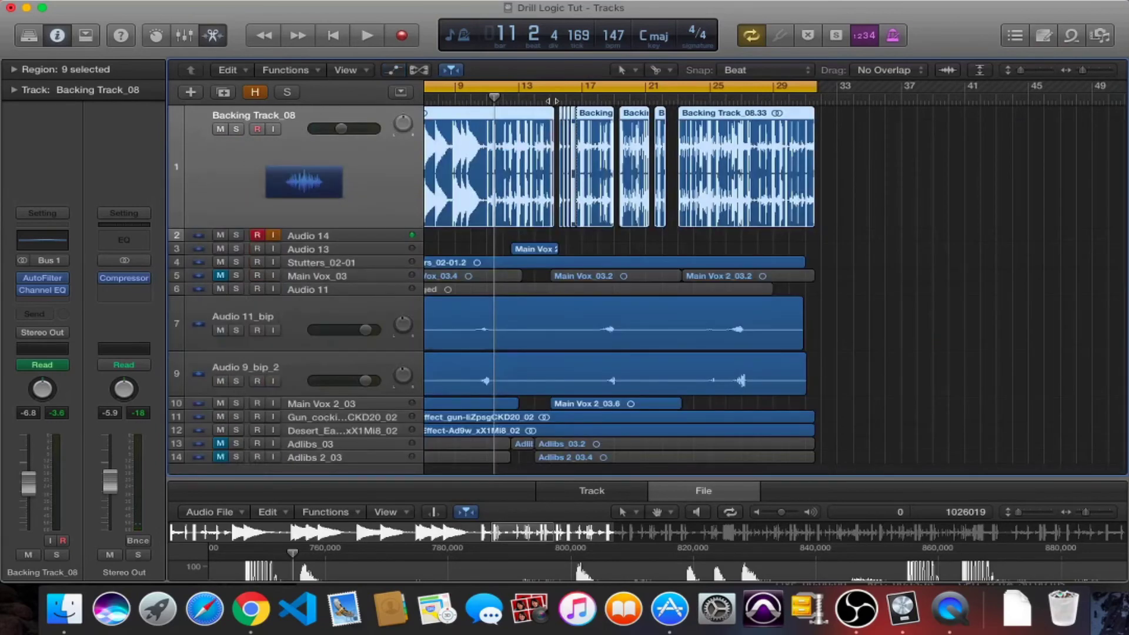
pyautogui.moveTo(1022, 70); pyautogui.dragTo(1095, 76)
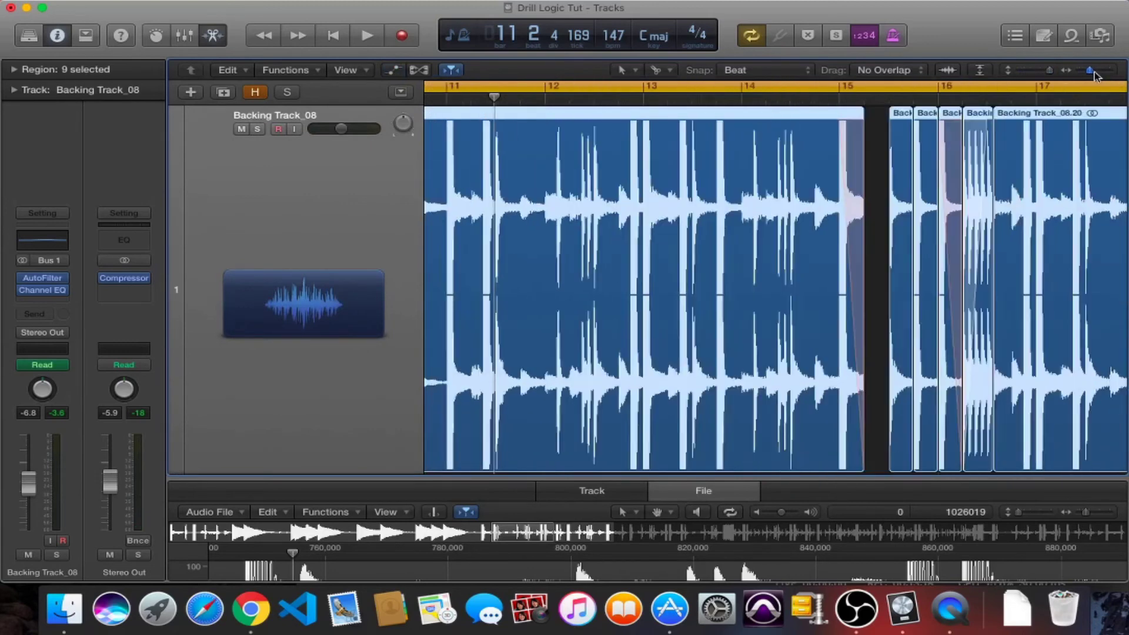
# Step: Turn off Cycle and play the backing track from bar 14 beat 4
pyautogui.click(844, 88)
pyautogui.click(815, 100)
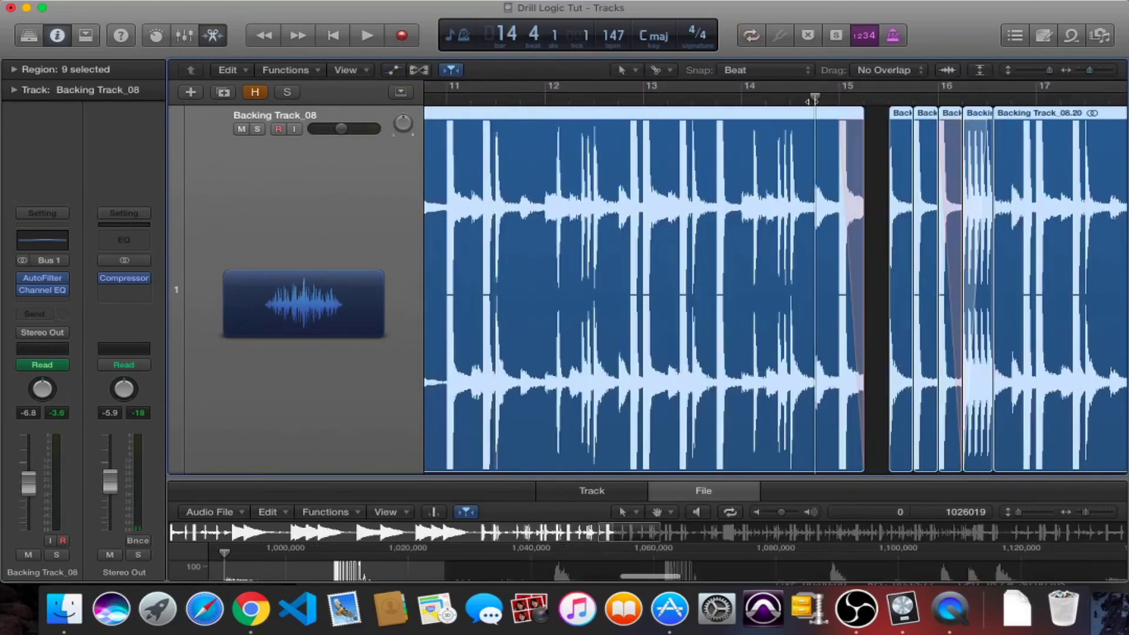
pyautogui.press('space')
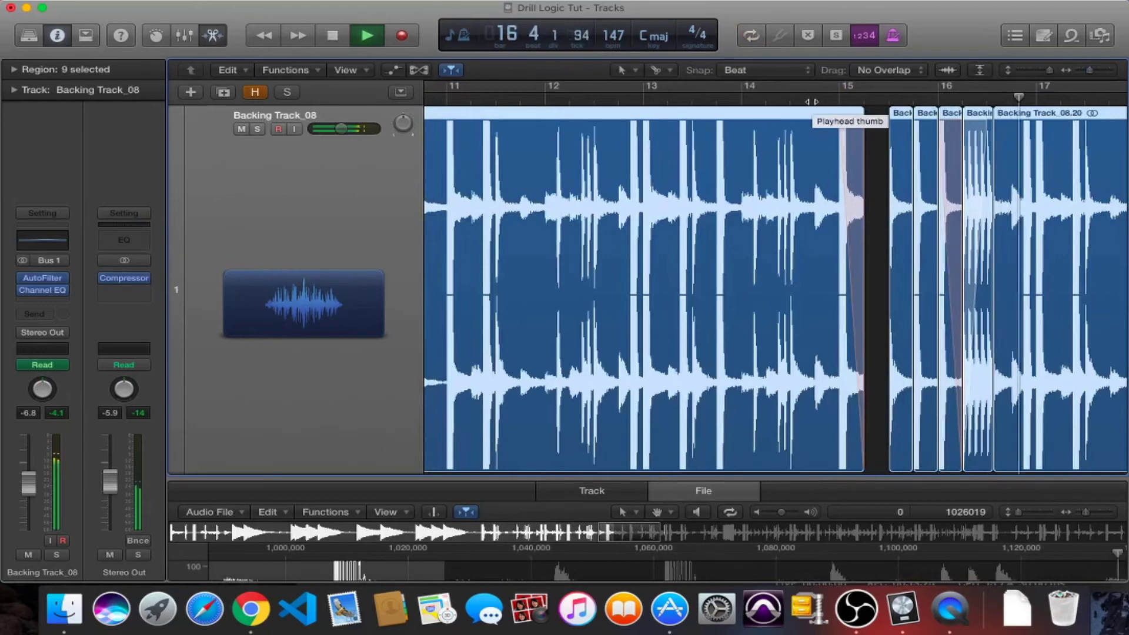
pyautogui.press('space')
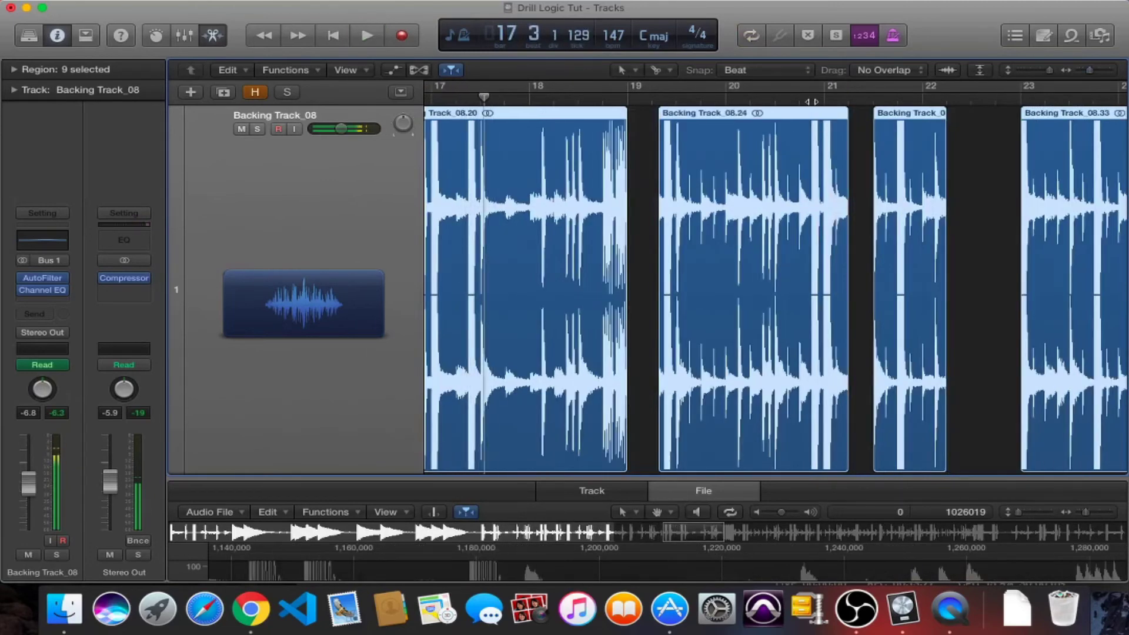
pyautogui.hscroll(-5, 682, 304)
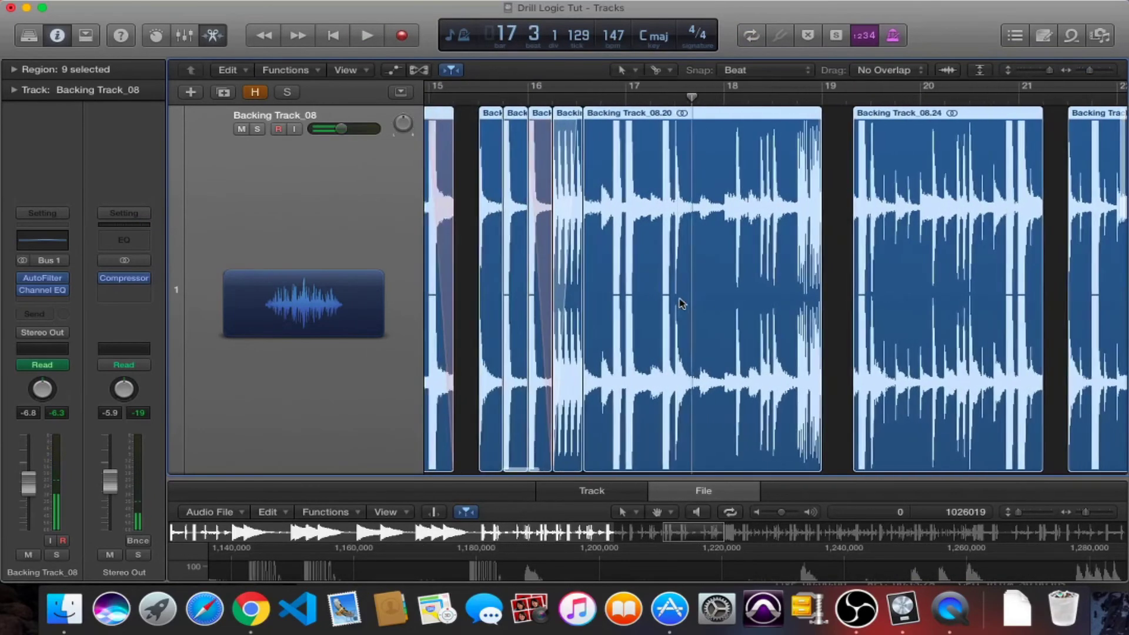
pyautogui.hscroll(-5, 680, 303)
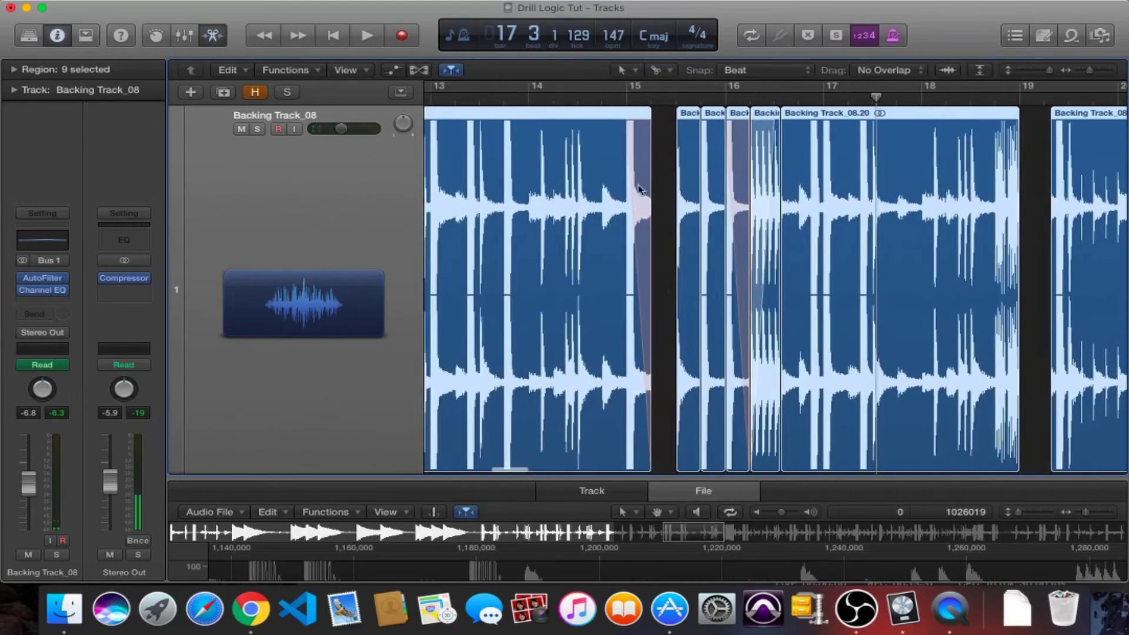
# Step: Draw a fade-out at the end of Backing Track_08.20 with the Fade tool and view fade types
pyautogui.click(636, 73)
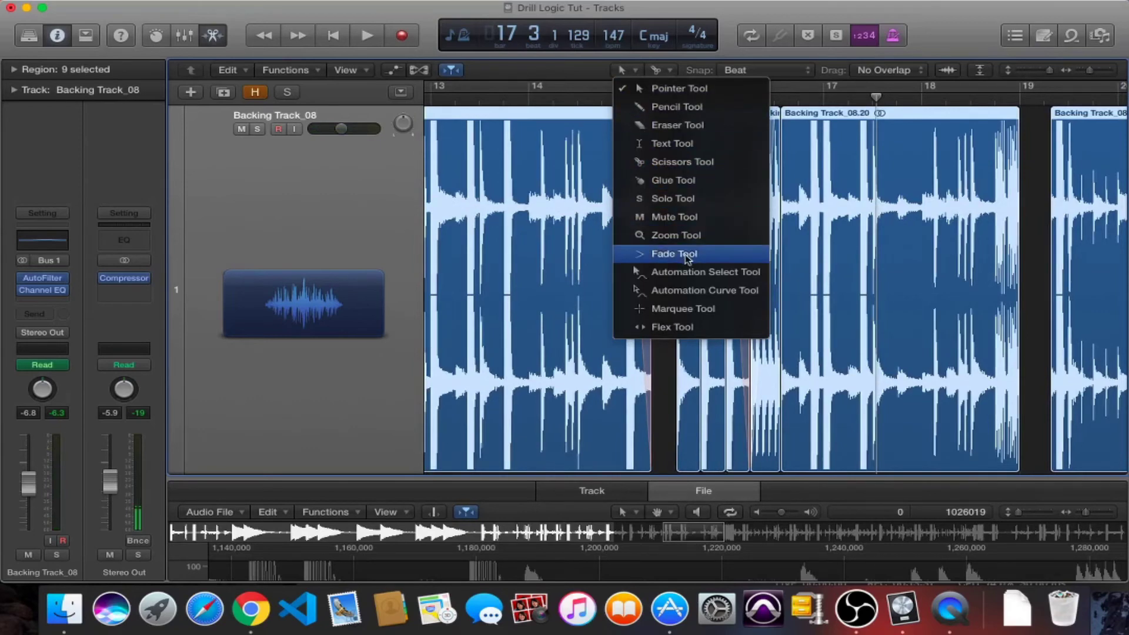
pyautogui.press('Escape')
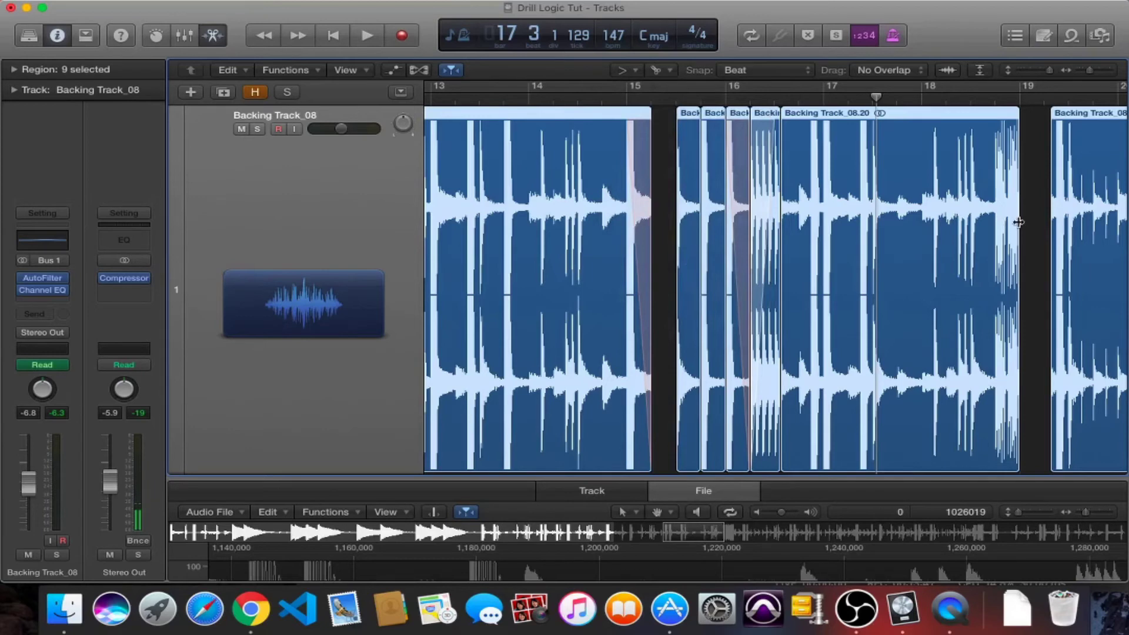
pyautogui.moveTo(1017, 121); pyautogui.dragTo(980, 124)
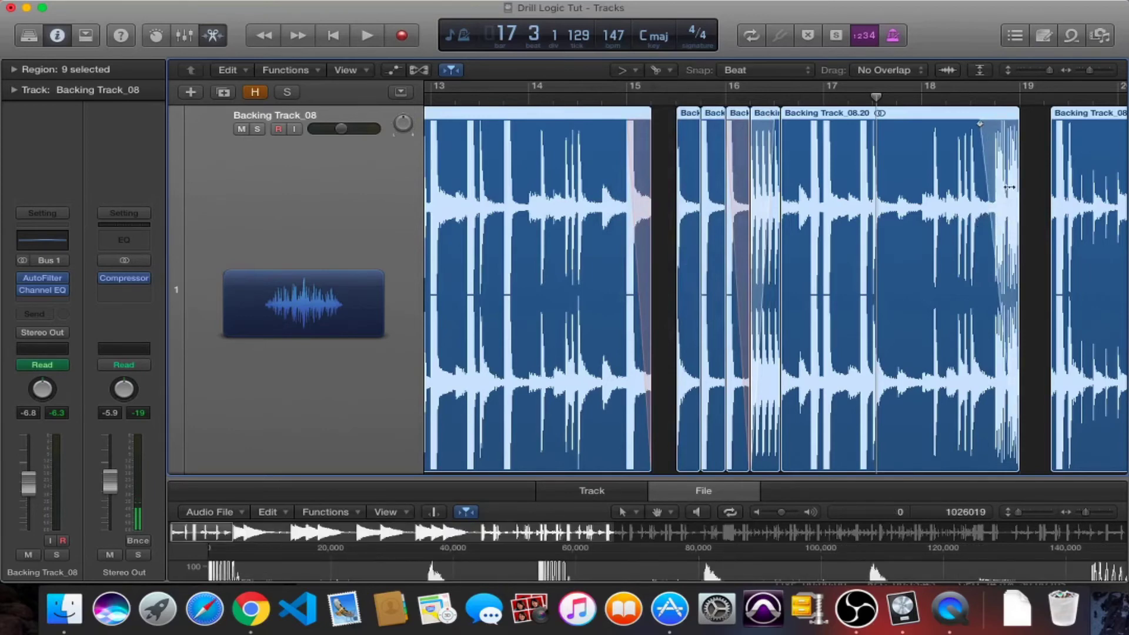
pyautogui.rightClick(1009, 187)
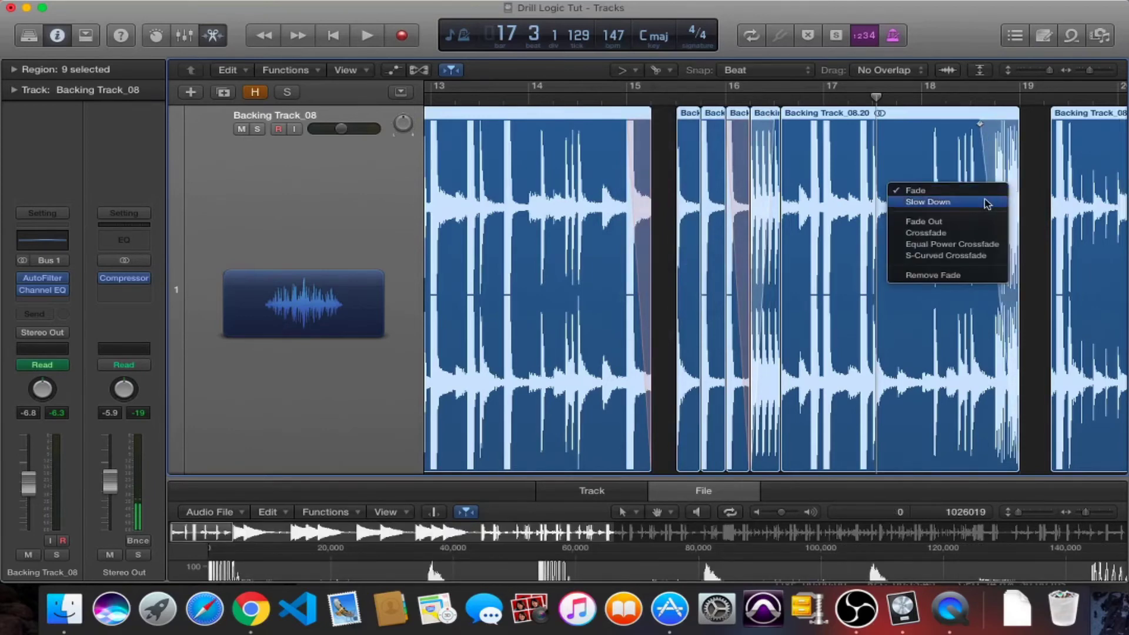
# Step: Delete the fade-out from the end of Backing Track_08.20
pyautogui.click(1043, 164)
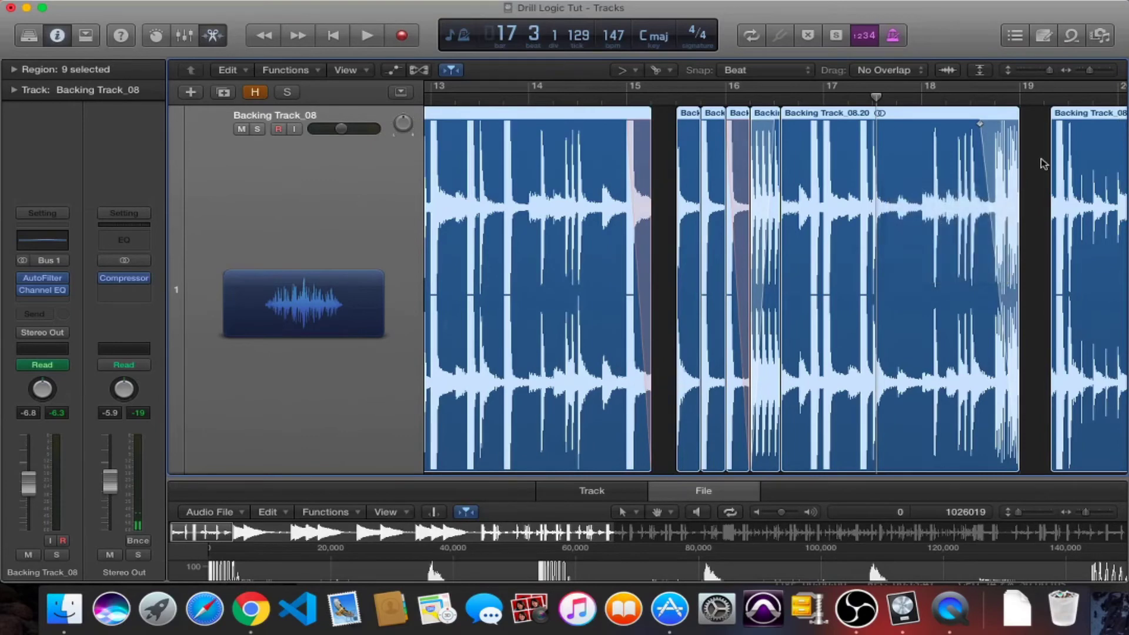
pyautogui.keyDown('alt'); pyautogui.click(1000, 159); pyautogui.keyUp('alt')
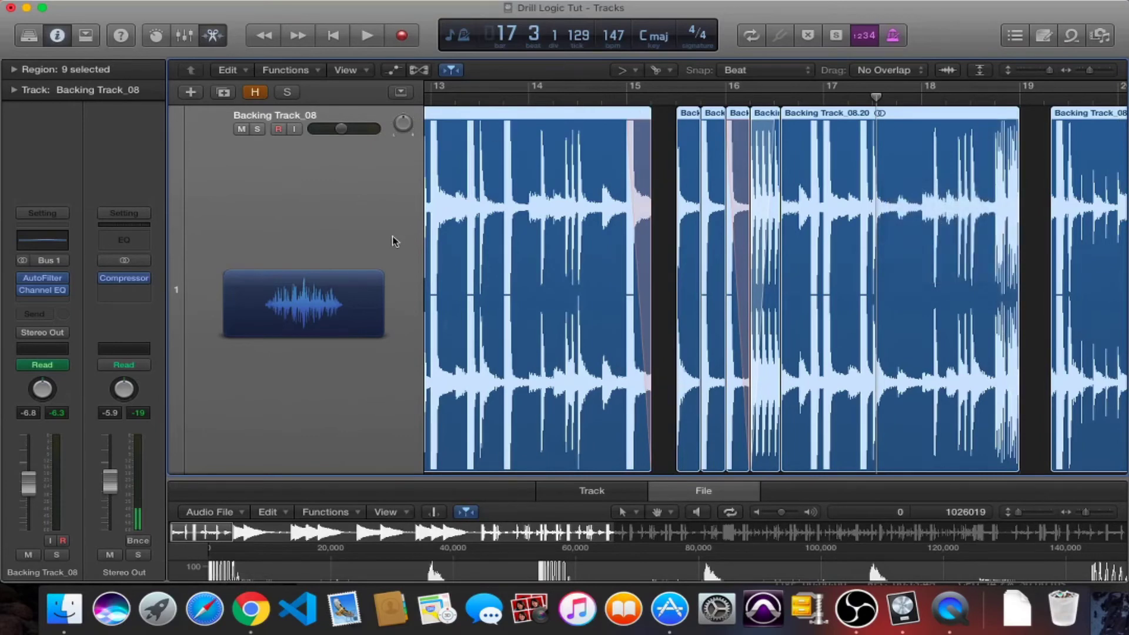
pyautogui.scroll(-8, 393, 241)
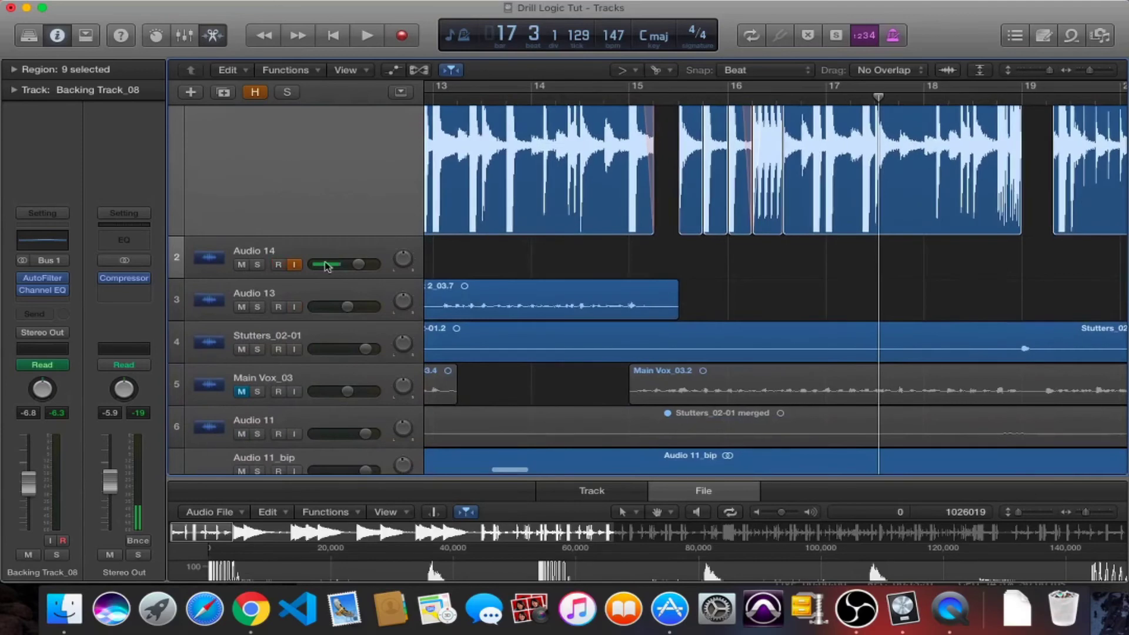
pyautogui.scroll(-3, 327, 266)
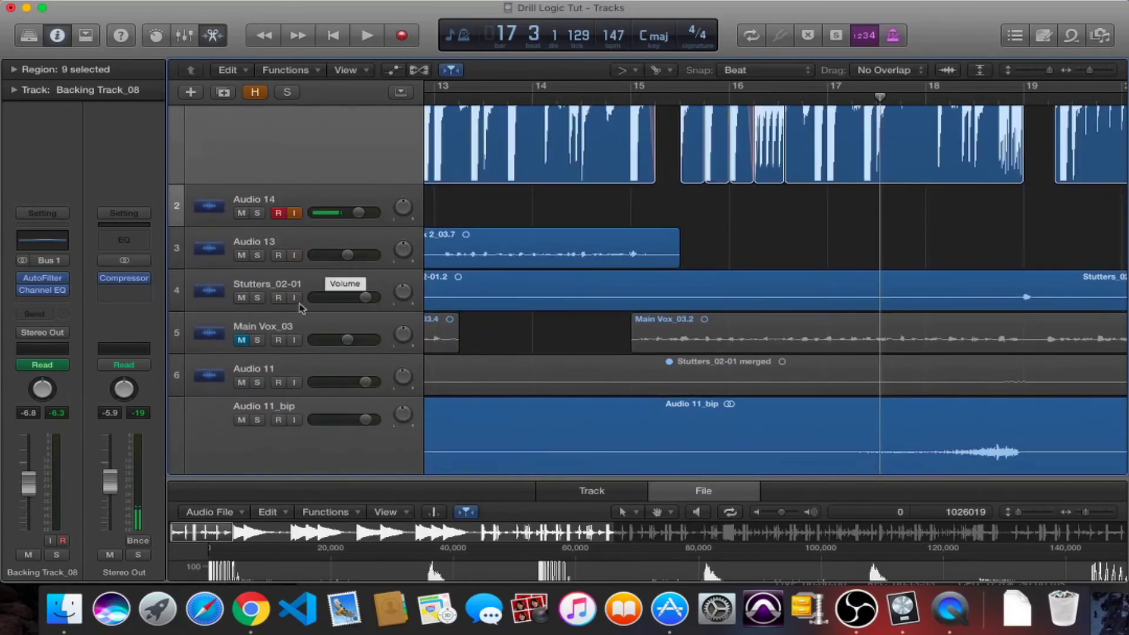
# Step: Unmute Main Vox_03, play the section from bar 13, then zoom to the selected regions
pyautogui.click(241, 339)
pyautogui.click(506, 98)
pyautogui.press('space')
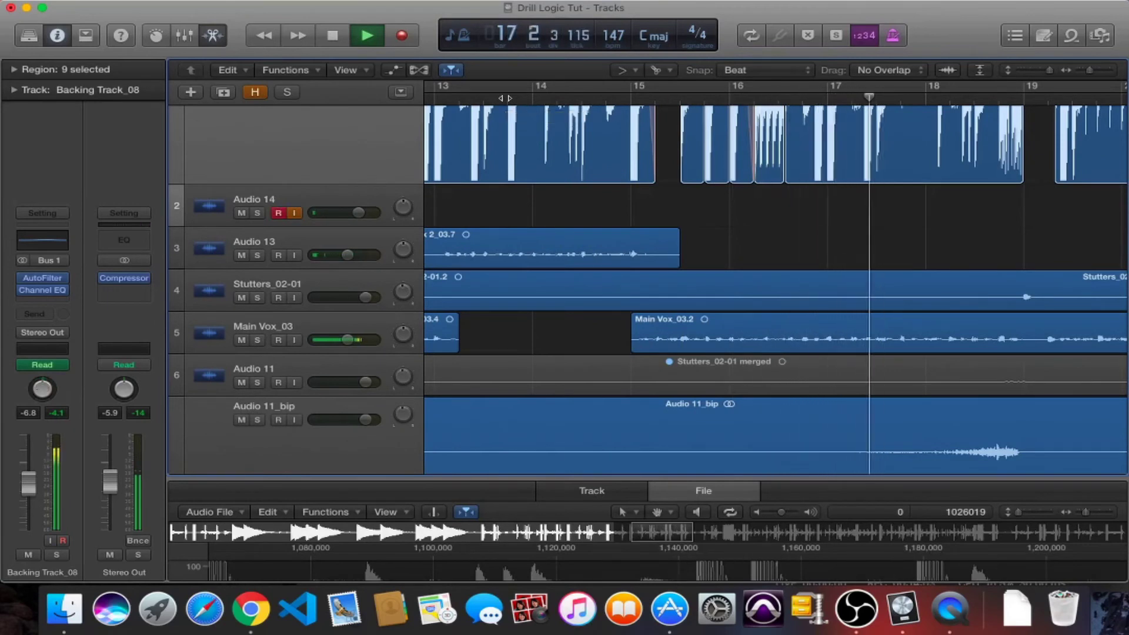
pyautogui.press('space')
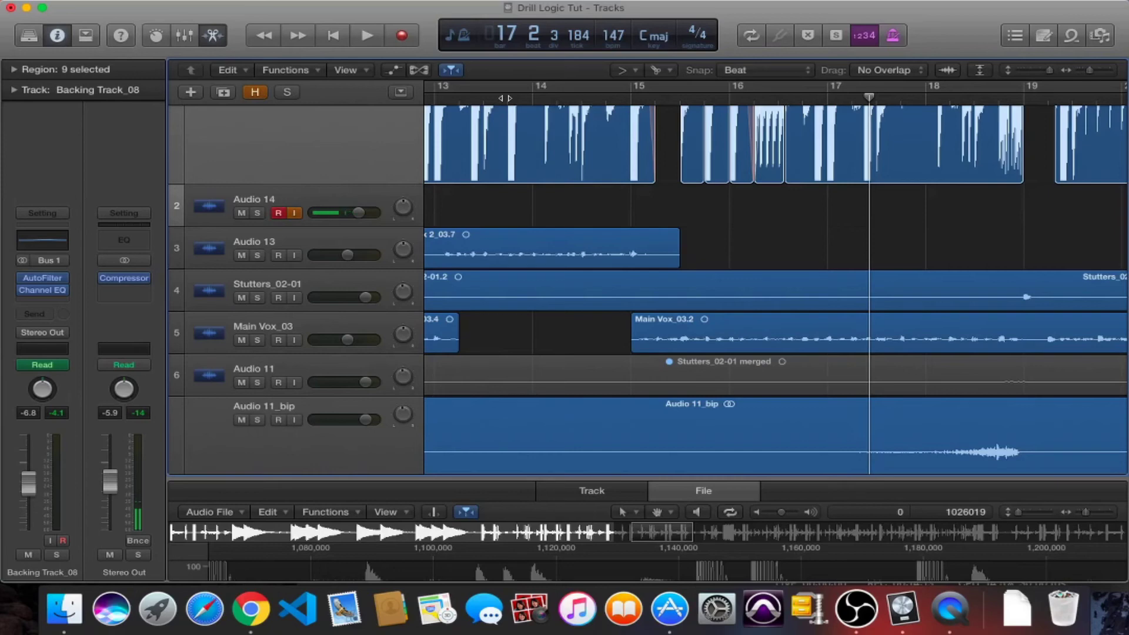
pyautogui.press('z')
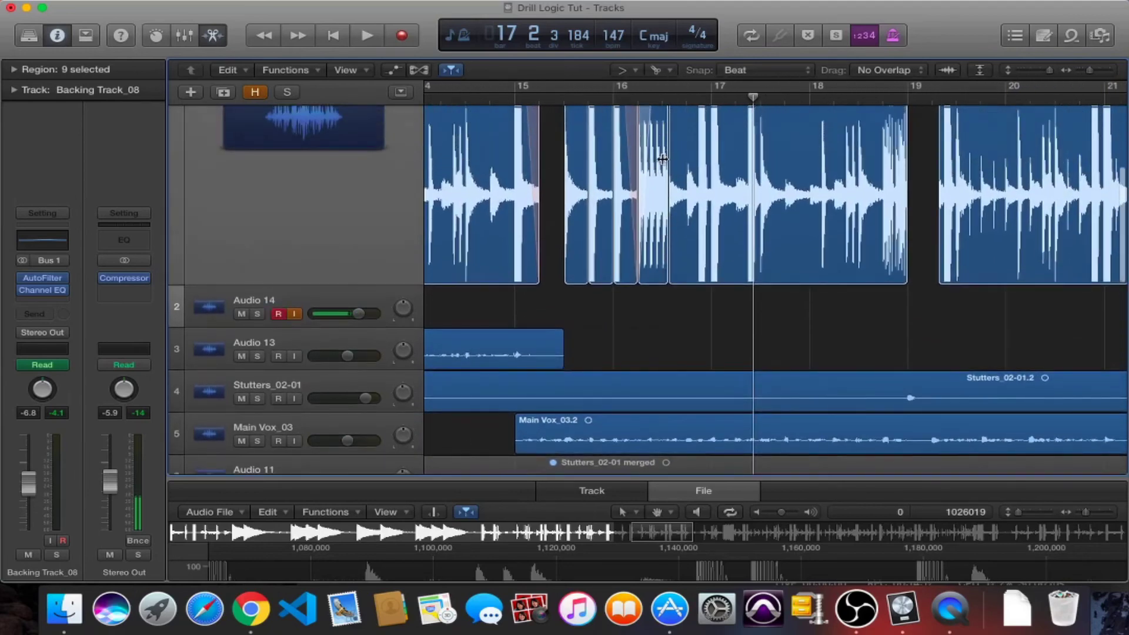
# Step: Scroll to bar 16 and enlarge Backing Track_08 so its regions fill the view
pyautogui.scroll(5, 662, 158)
pyautogui.hscroll(3, 665, 164)
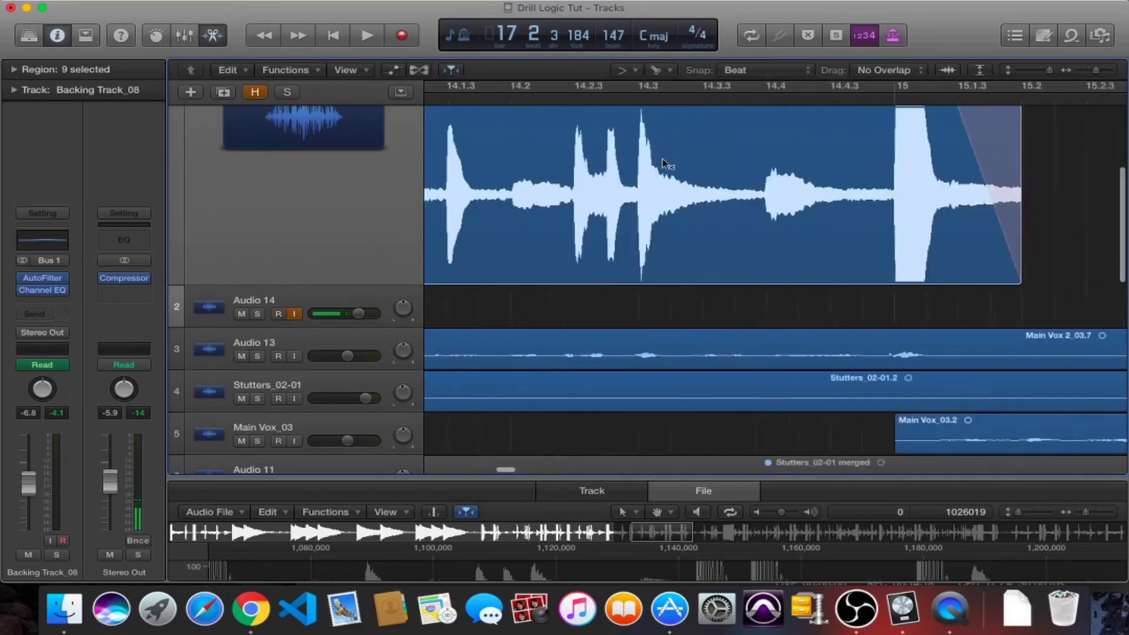
pyautogui.hscroll(10, 663, 164)
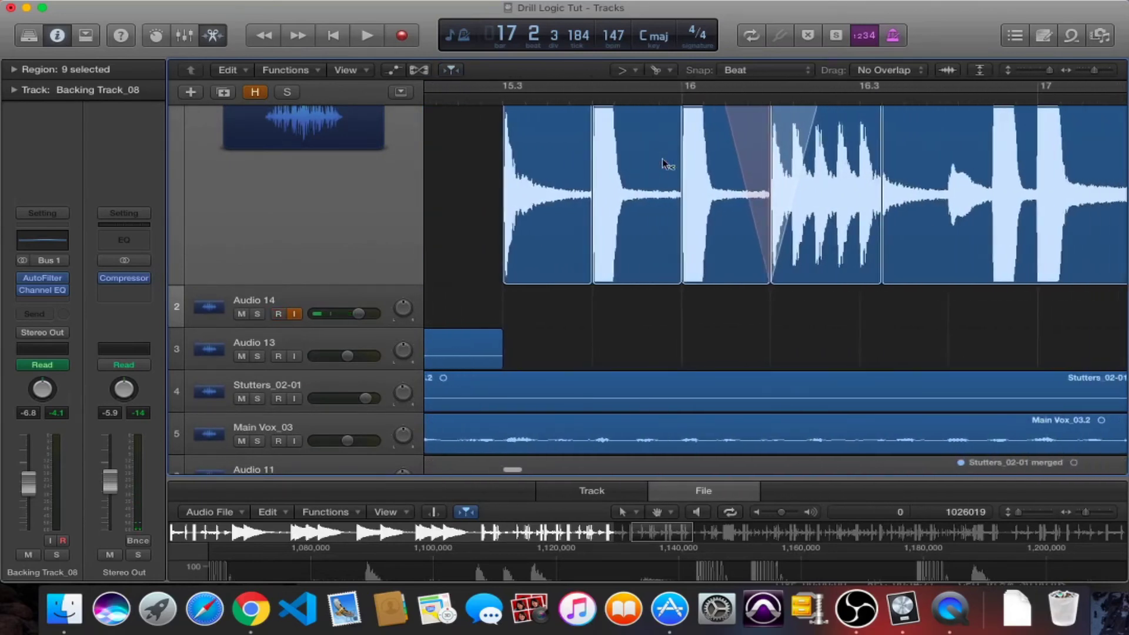
pyautogui.hscroll(1, 664, 163)
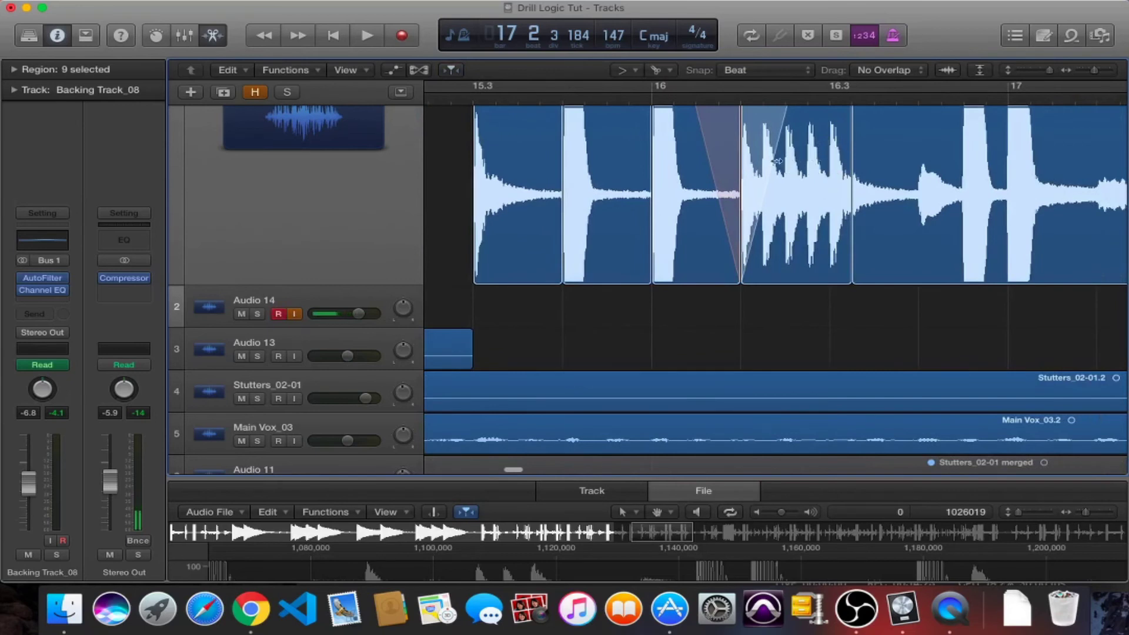
pyautogui.press('super+Down')
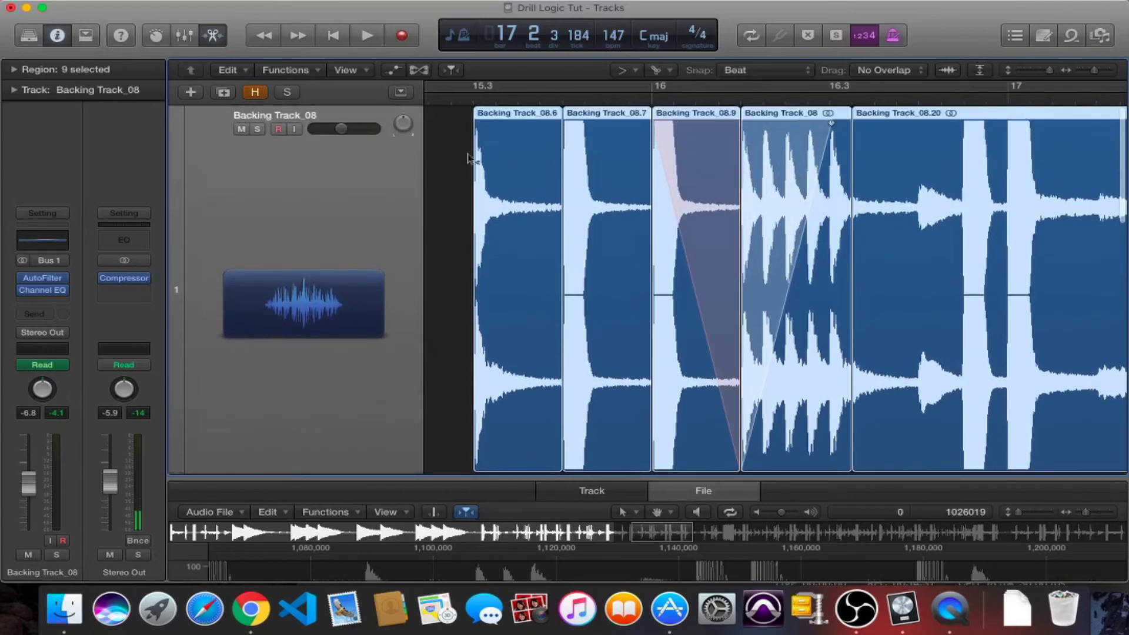
# Step: Show Backing Track_08's automation with Pan as the displayed parameter
pyautogui.click(394, 70)
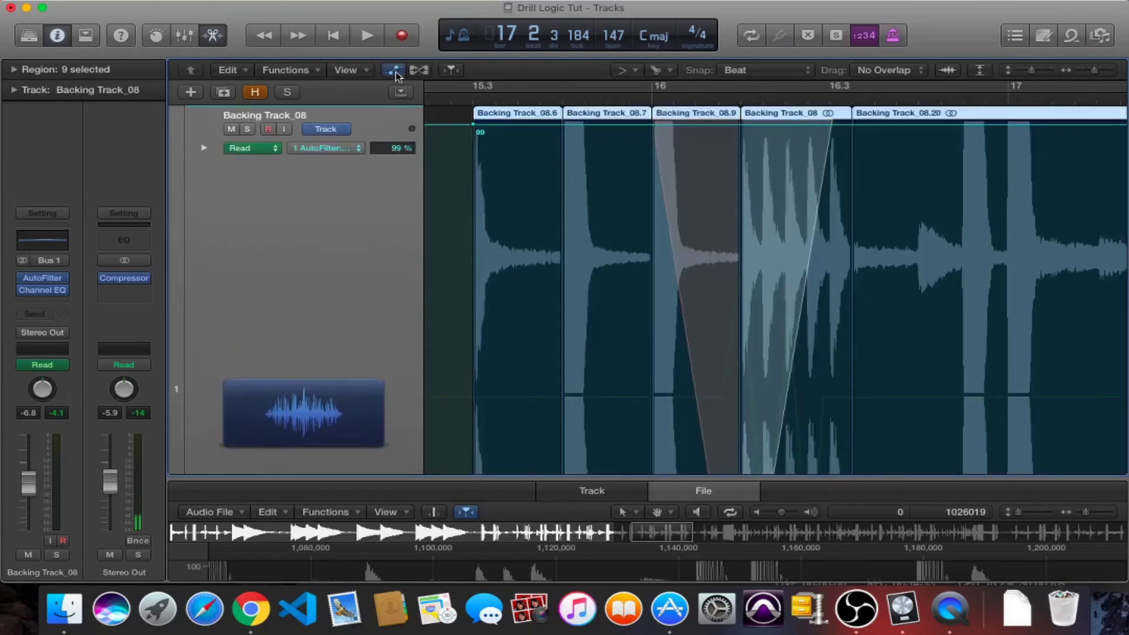
pyautogui.click(333, 149)
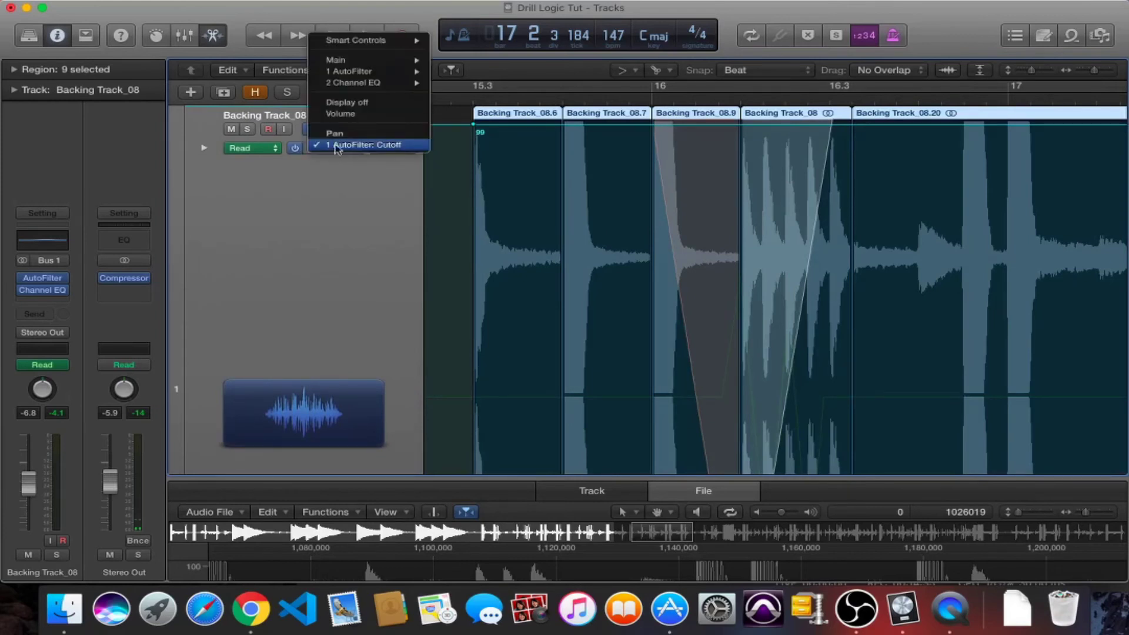
pyautogui.click(335, 134)
pyautogui.scroll(-1, 681, 297)
pyautogui.scroll(-2, 681, 297)
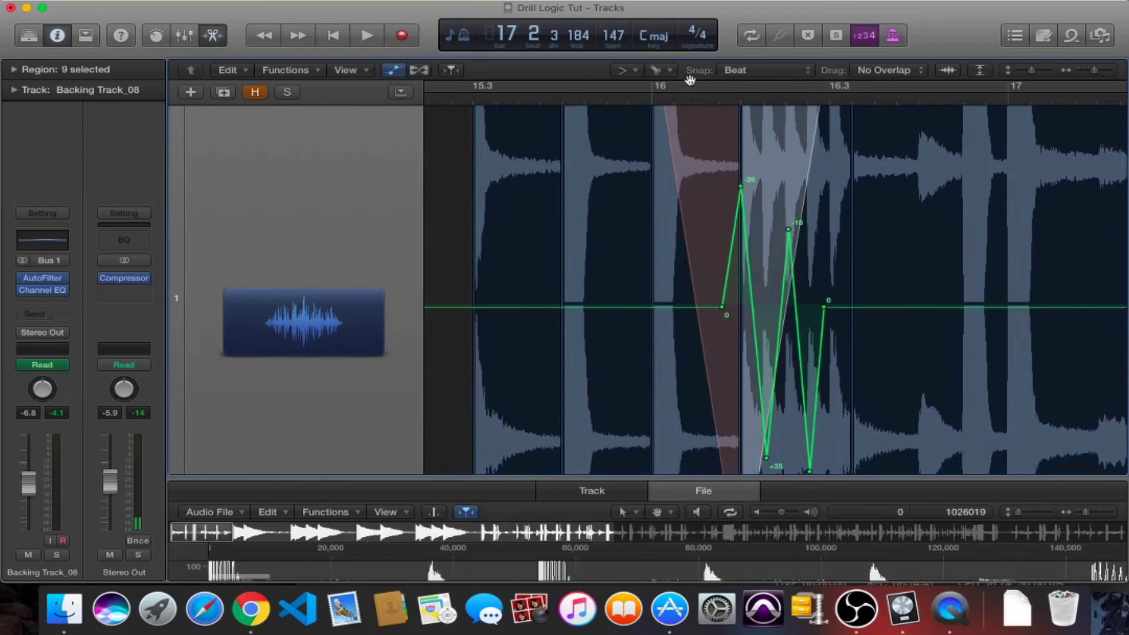
# Step: Using the Pointer tool, drag the bar 16 pan points out to -40 and +45
pyautogui.click(626, 70)
pyautogui.click(646, 83)
pyautogui.moveTo(740, 186); pyautogui.dragTo(746, 140)
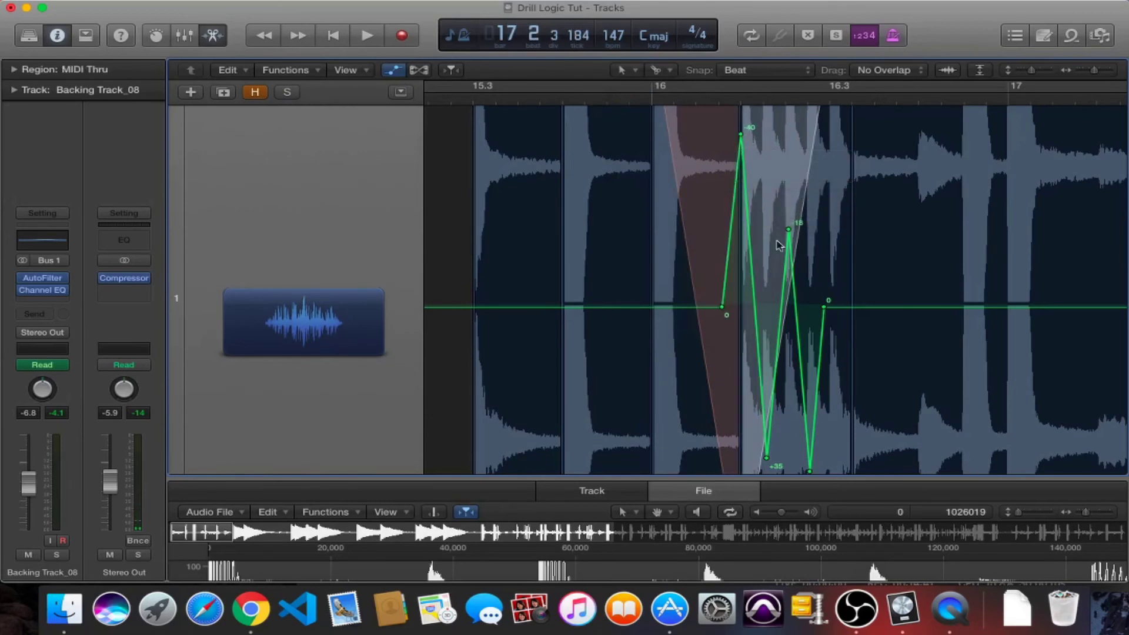
pyautogui.scroll(1, 779, 245)
pyautogui.scroll(-3, 779, 245)
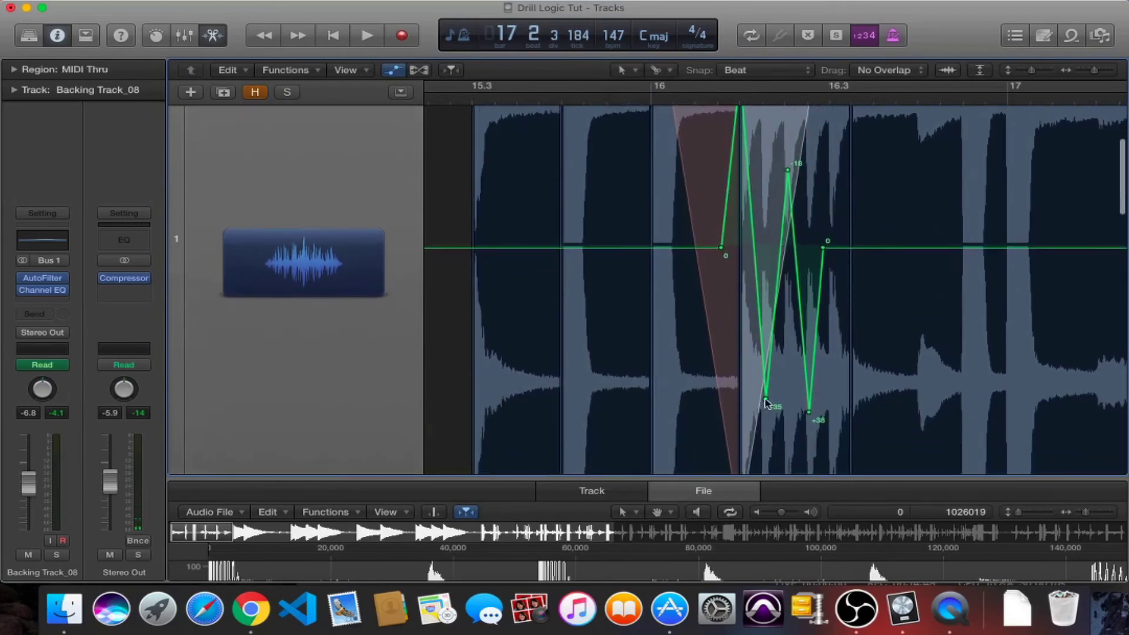
pyautogui.moveTo(765, 402); pyautogui.dragTo(766, 441)
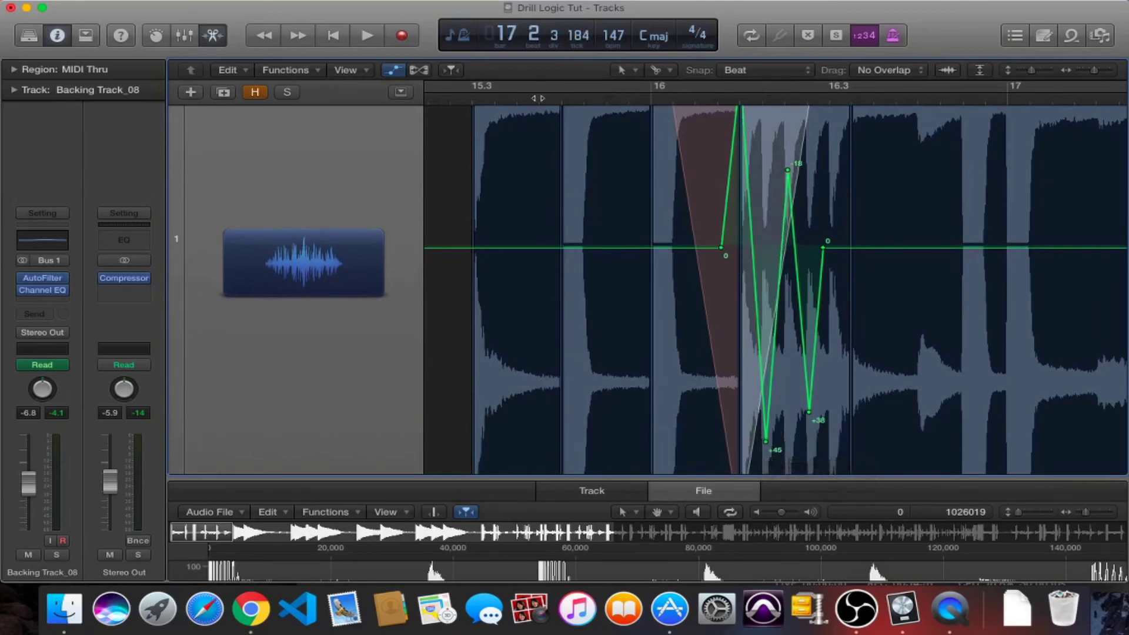
# Step: Play from bar 15.3 to hear the wider pan moves, then stop
pyautogui.click(537, 98)
pyautogui.press('space')
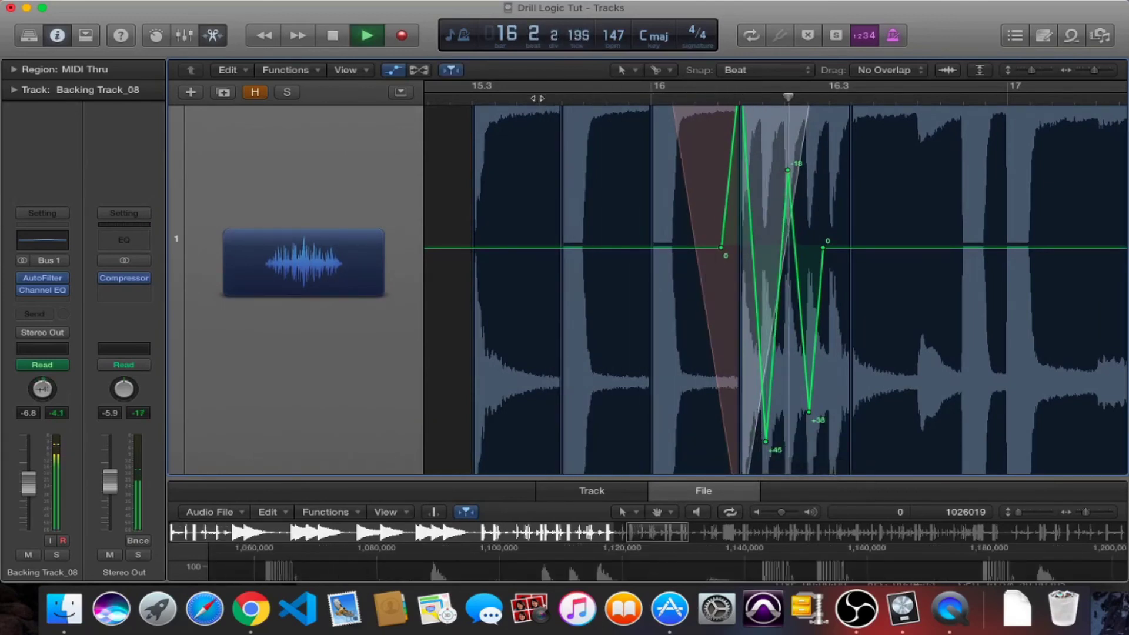
pyautogui.press('space')
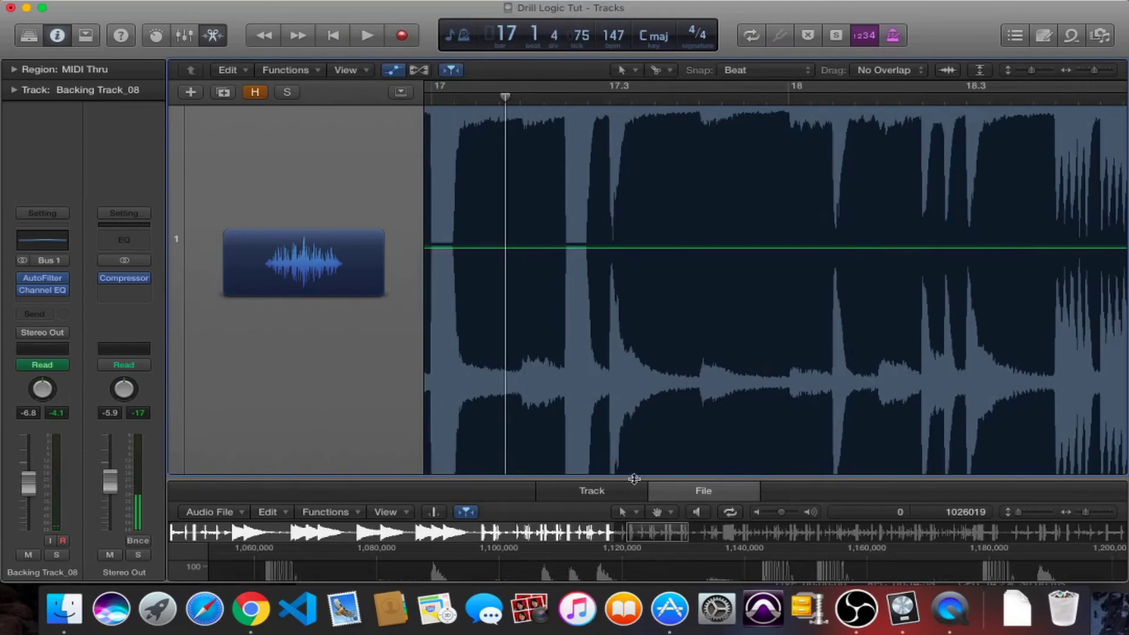
# Step: Show an enlarged mixer and open the Stereo Out strip's Vintage VCA Compressor
pyautogui.click(186, 37)
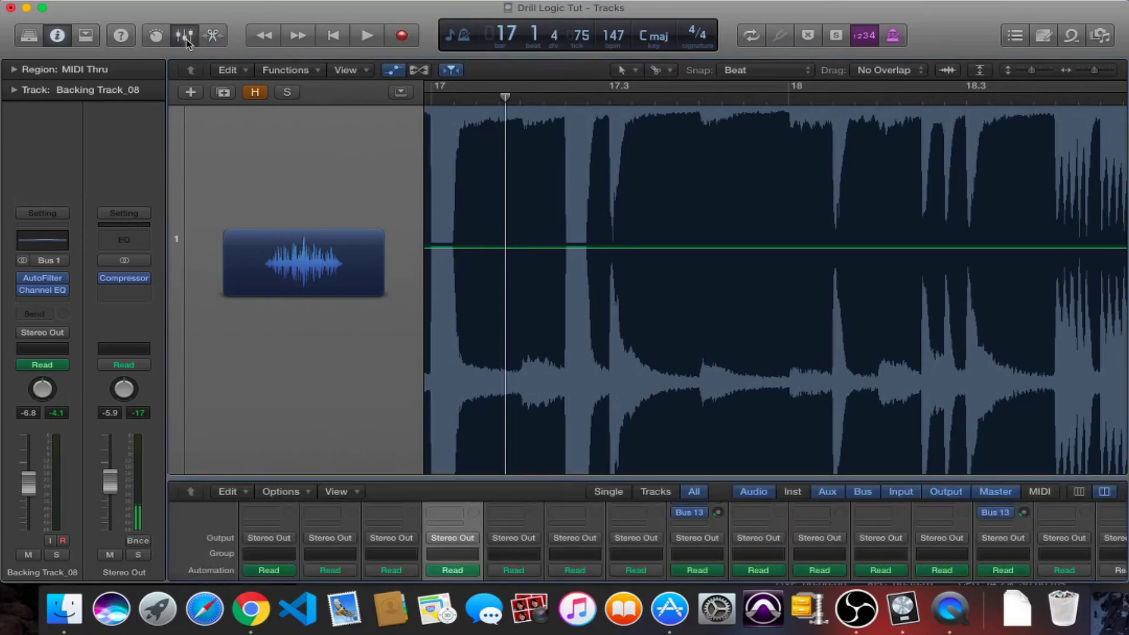
pyautogui.moveTo(507, 485); pyautogui.dragTo(472, 192)
pyautogui.hscroll(8, 542, 390)
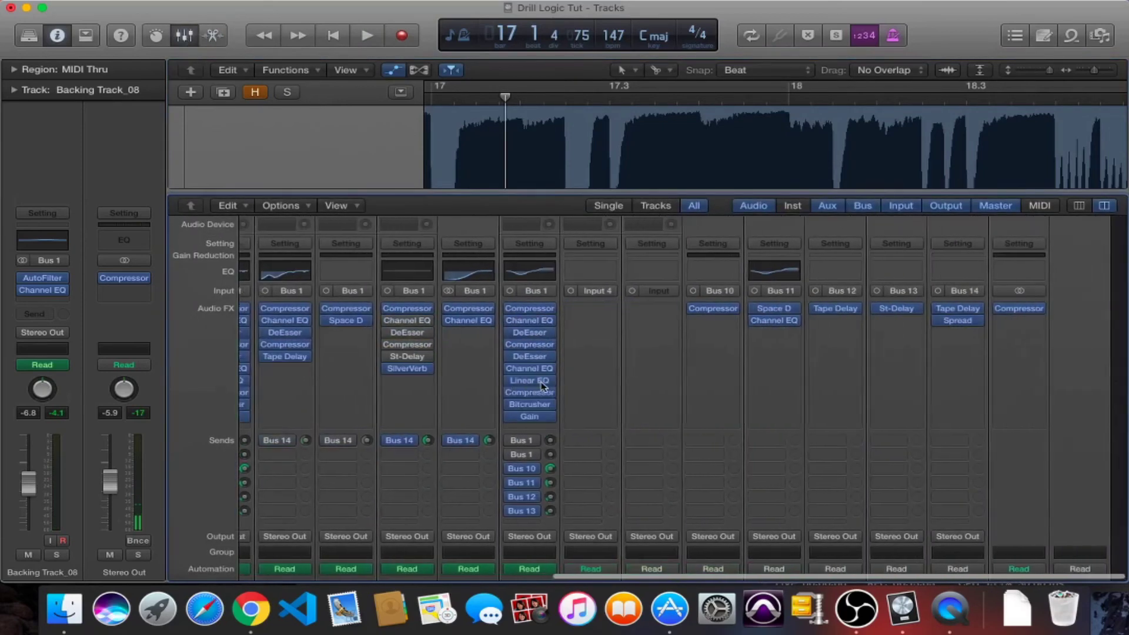
pyautogui.scroll(-5, 543, 387)
pyautogui.scroll(1, 542, 385)
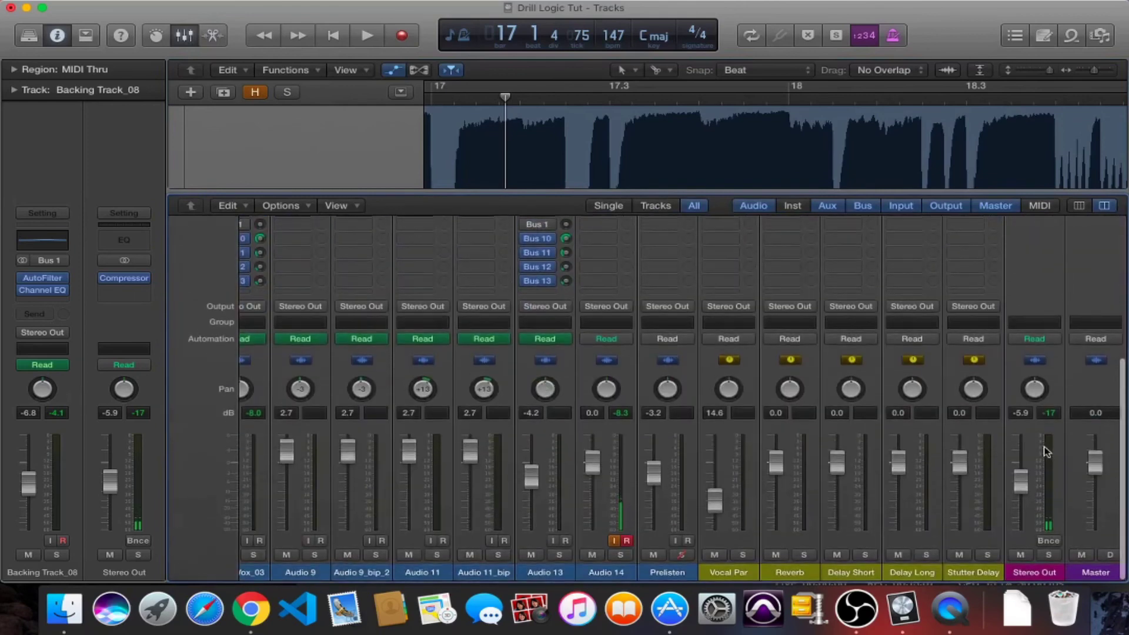
pyautogui.scroll(8, 1038, 352)
pyautogui.click(1036, 310)
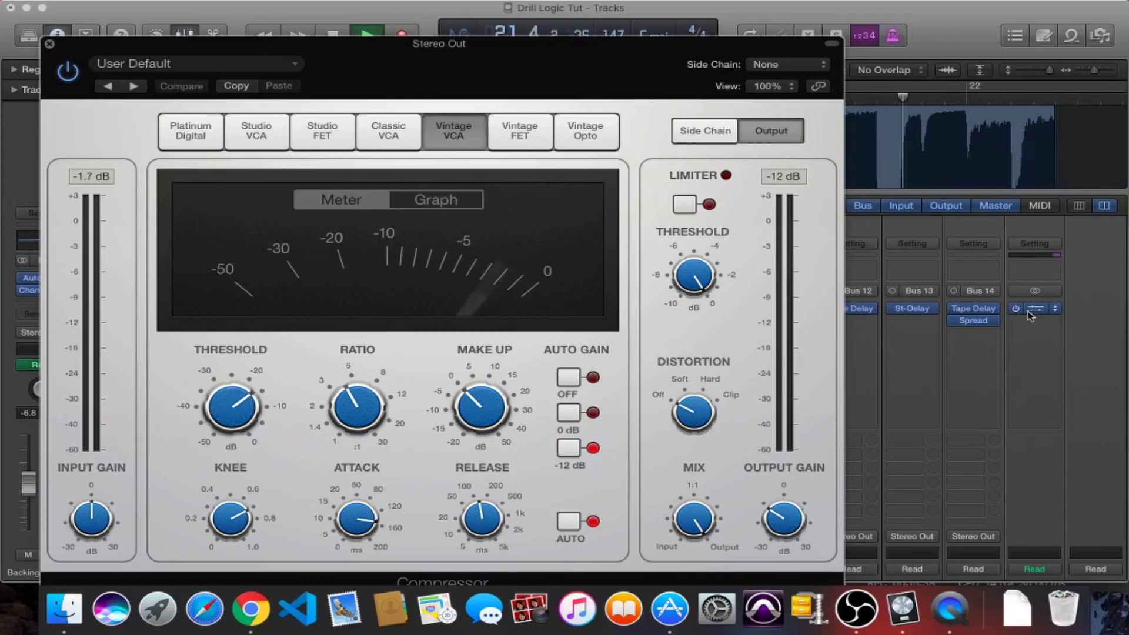
# Step: Stop playback and set Main Vox_03's Gain plugin to -0.9 dB
pyautogui.press('space')
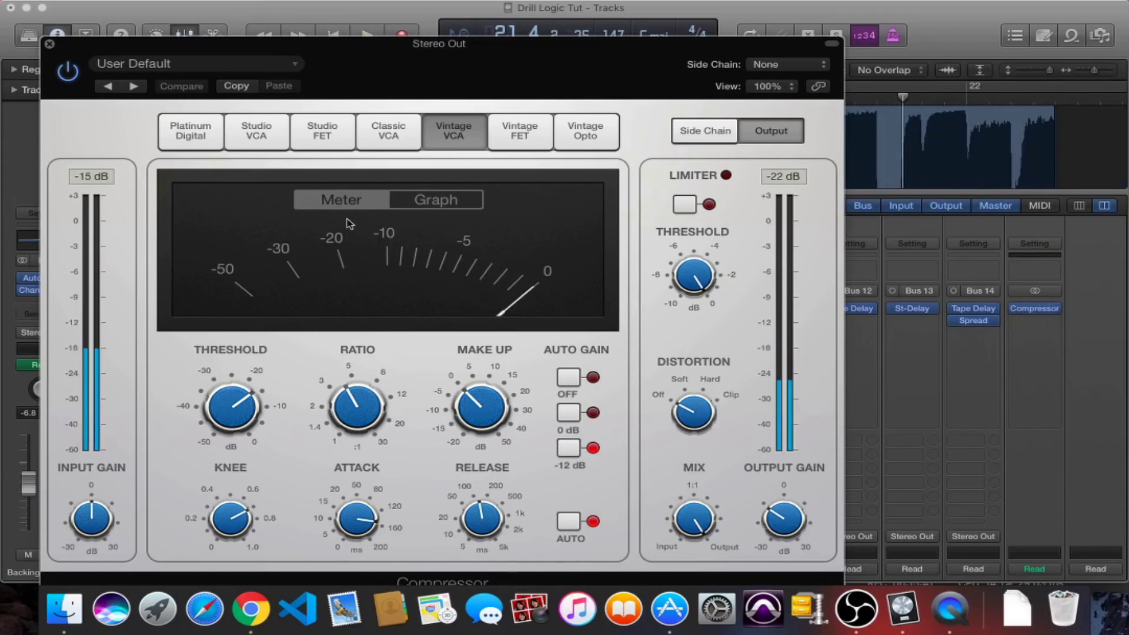
pyautogui.moveTo(308, 57); pyautogui.dragTo(669, 45)
pyautogui.scroll(-3, 350, 294)
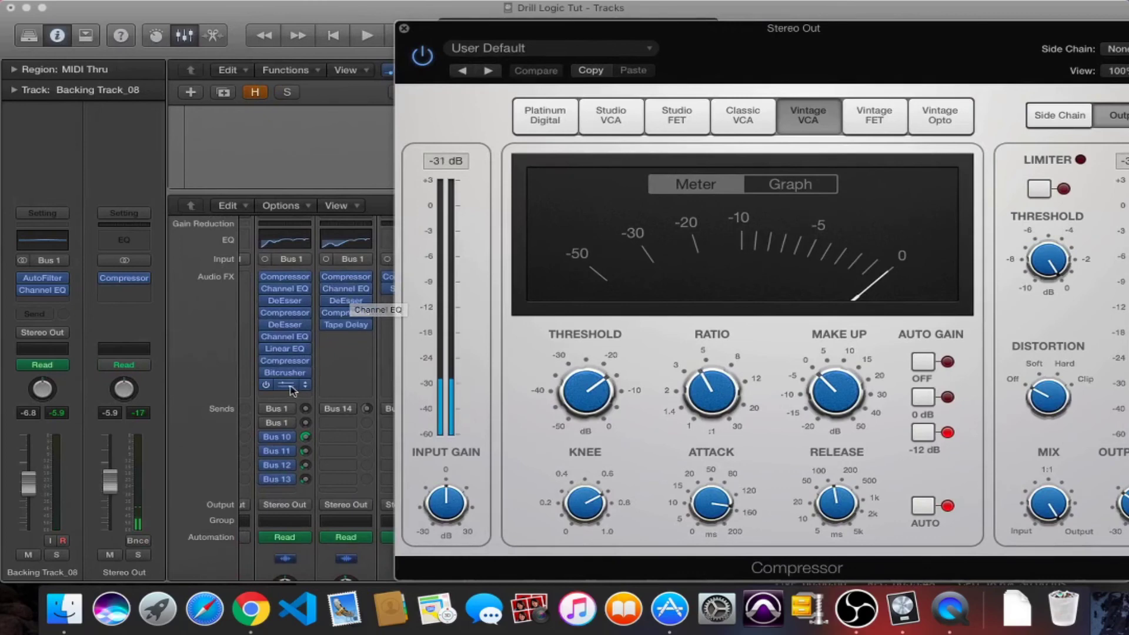
pyautogui.click(284, 384)
pyautogui.moveTo(132, 176); pyautogui.dragTo(130, 168)
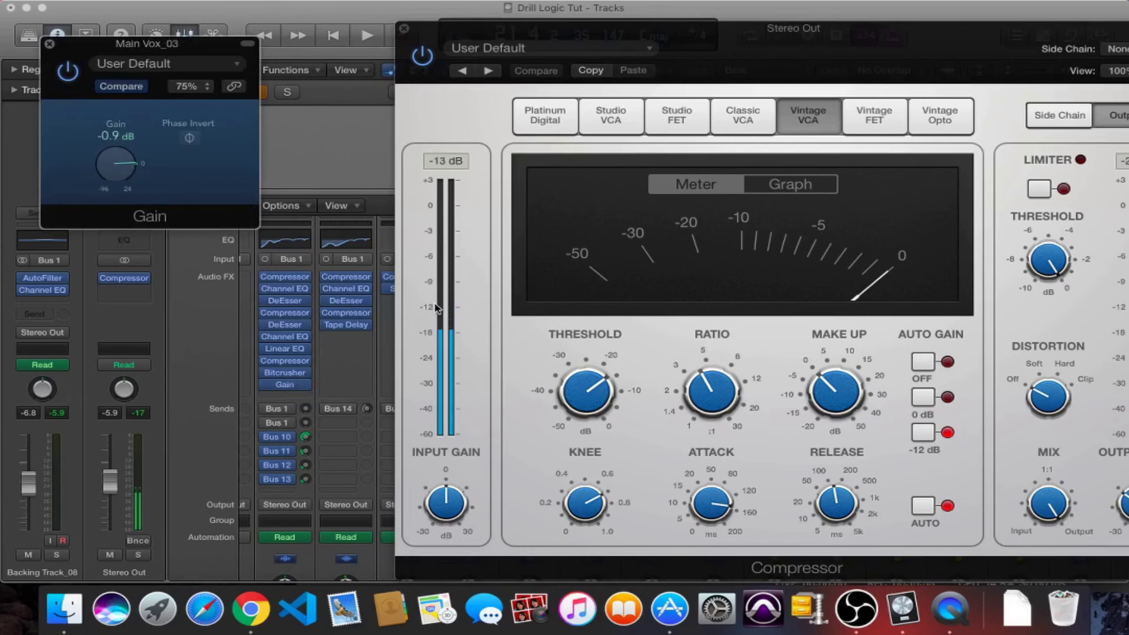
pyautogui.moveTo(732, 507)
pyautogui.moveTo(726, 395)
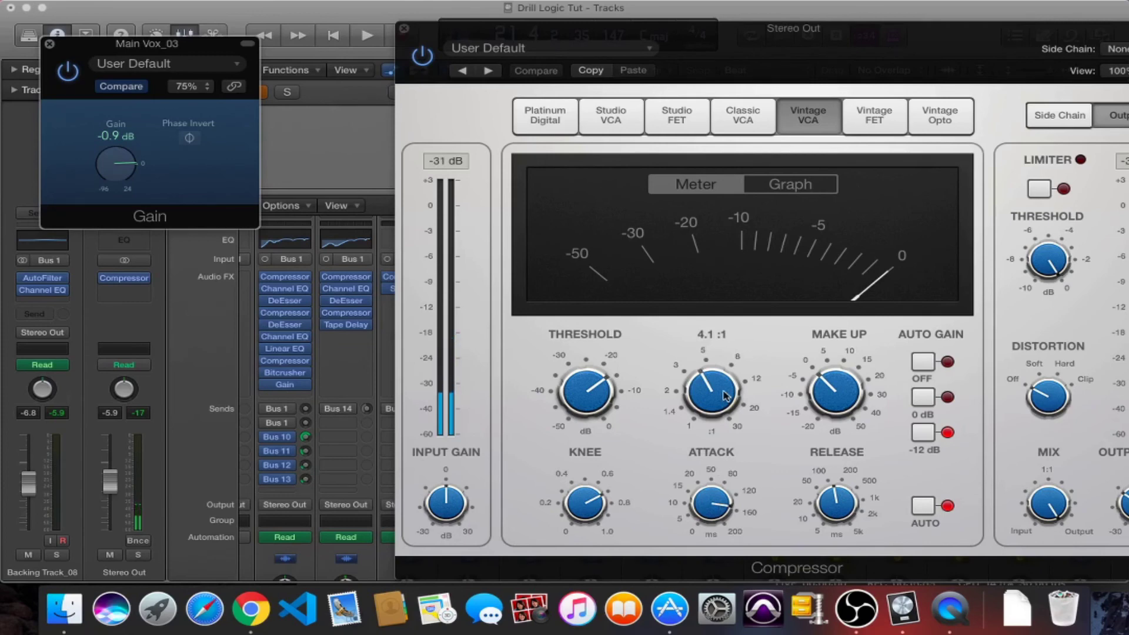
pyautogui.moveTo(838, 508)
# Step: Close the Stereo Out compressor, clear a cycle range near bar 3, and play from near bar 2
pyautogui.click(404, 28)
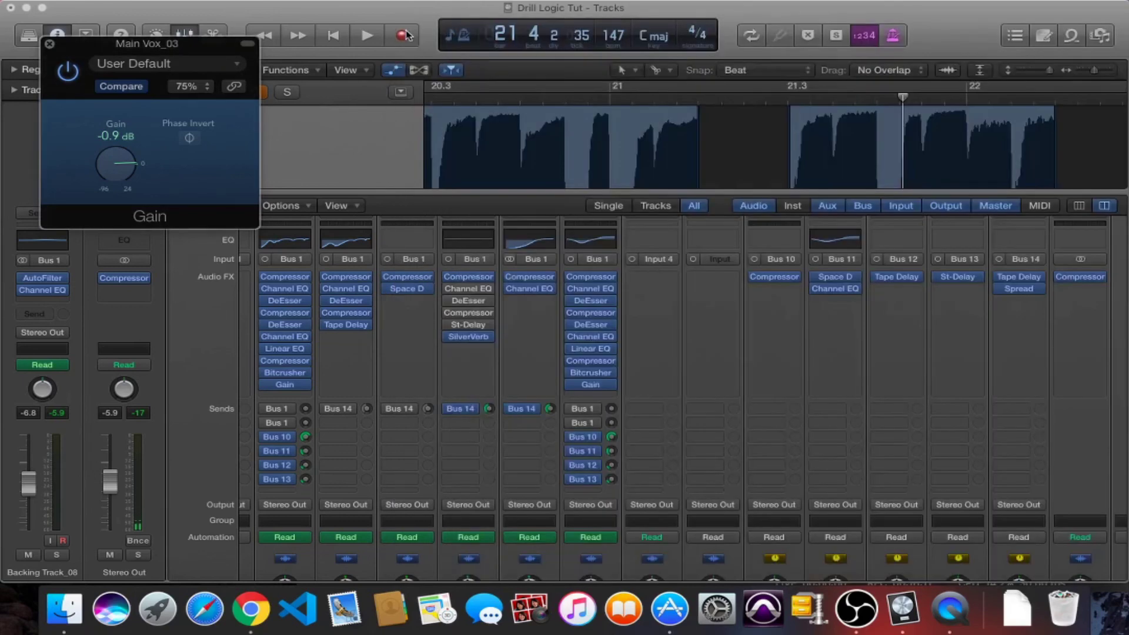
pyautogui.scroll(-5, 451, 123)
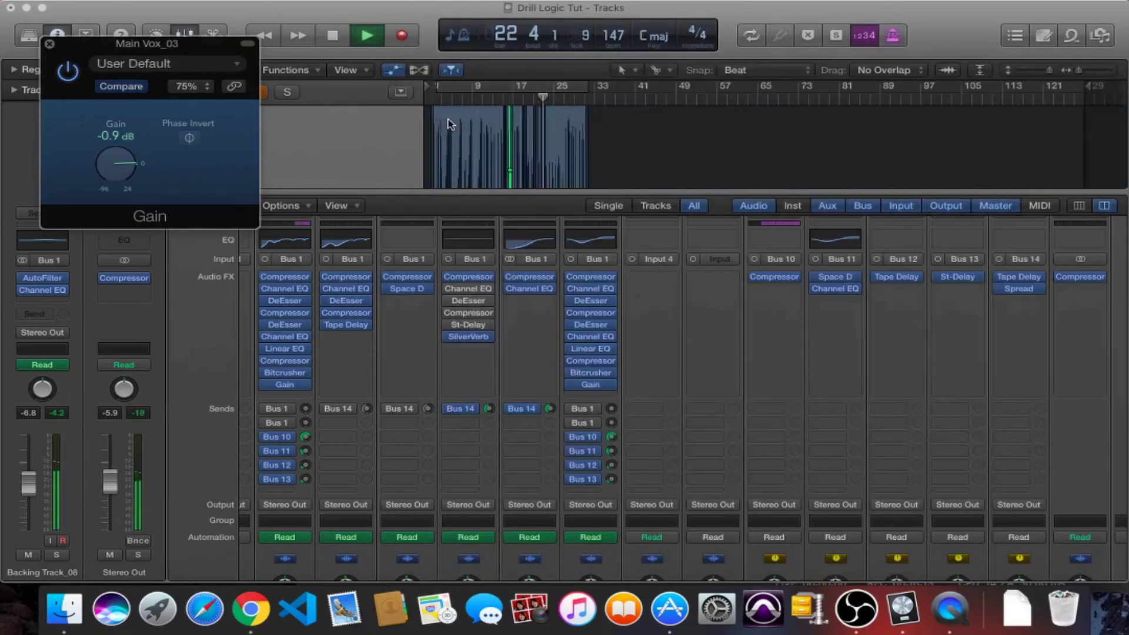
pyautogui.scroll(-2, 450, 123)
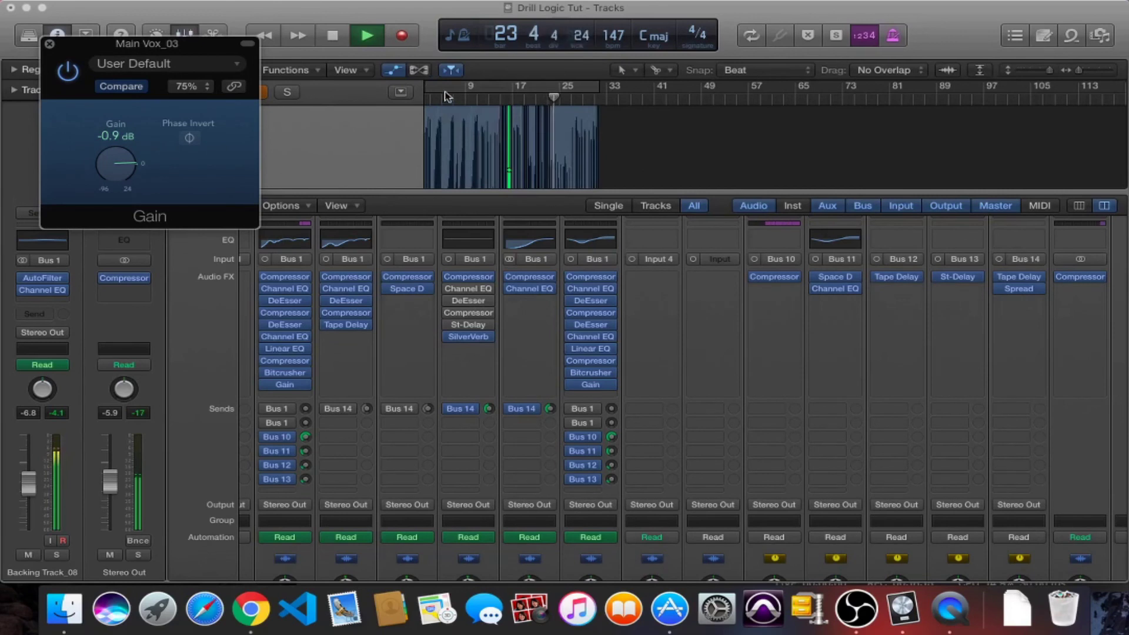
pyautogui.moveTo(460, 88); pyautogui.dragTo(447, 89)
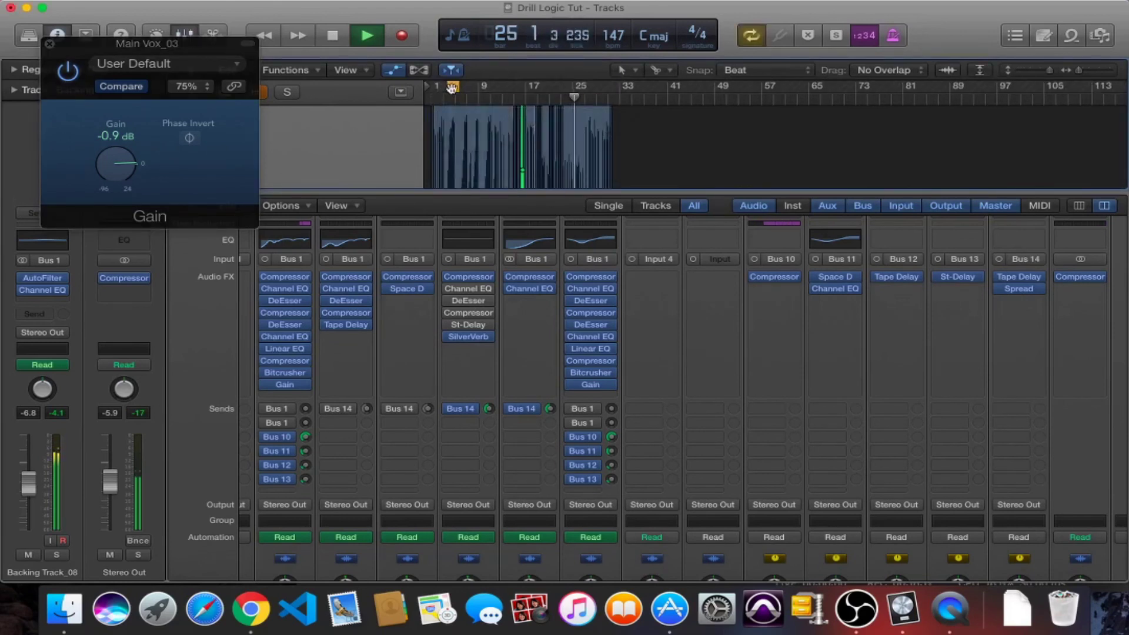
pyautogui.click(453, 88)
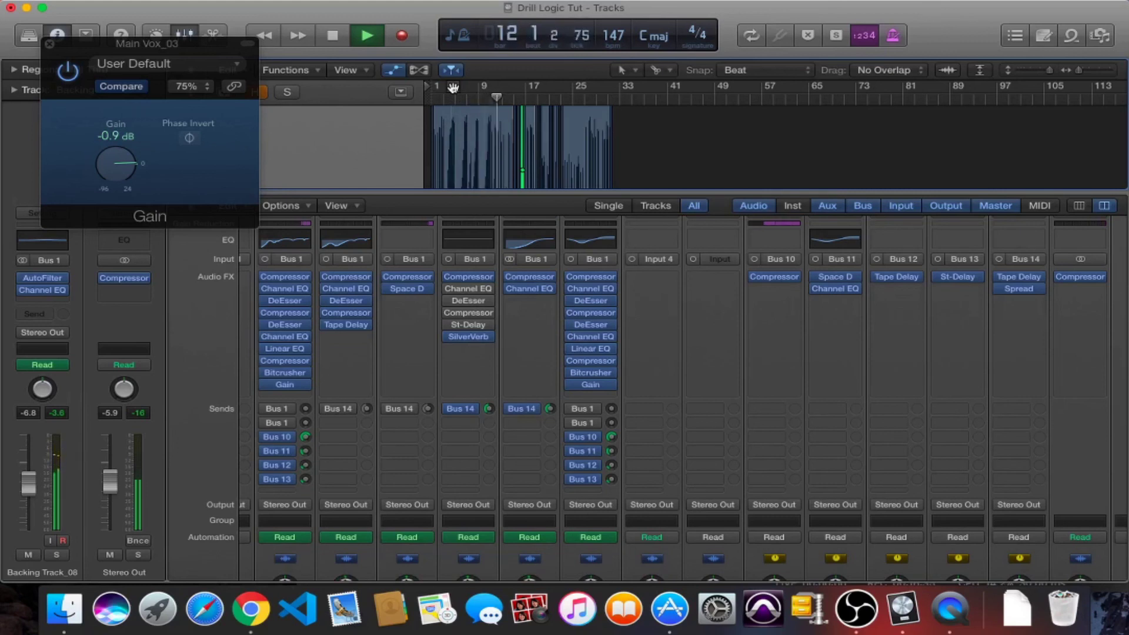
pyautogui.press('space')
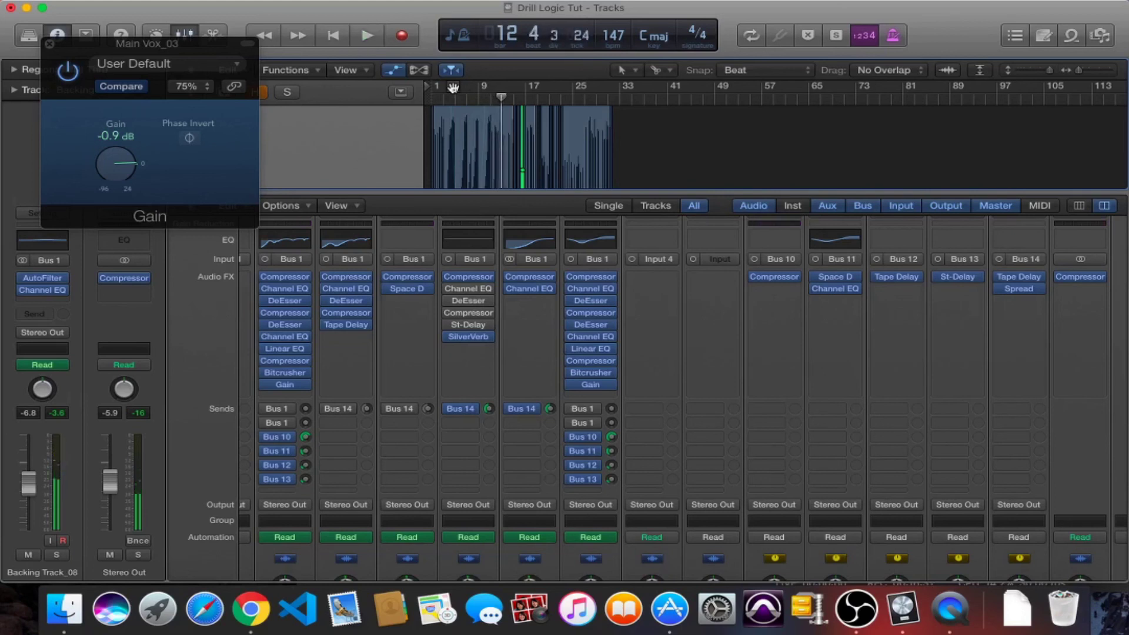